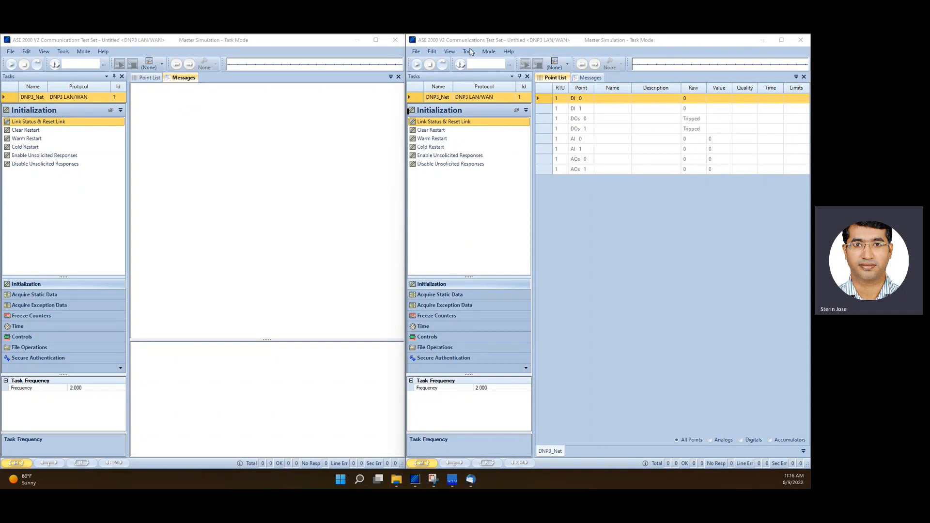
Open the About dialog of the second test set instance to check its software version, then close it
left_click(508, 52)
left_click(527, 128)
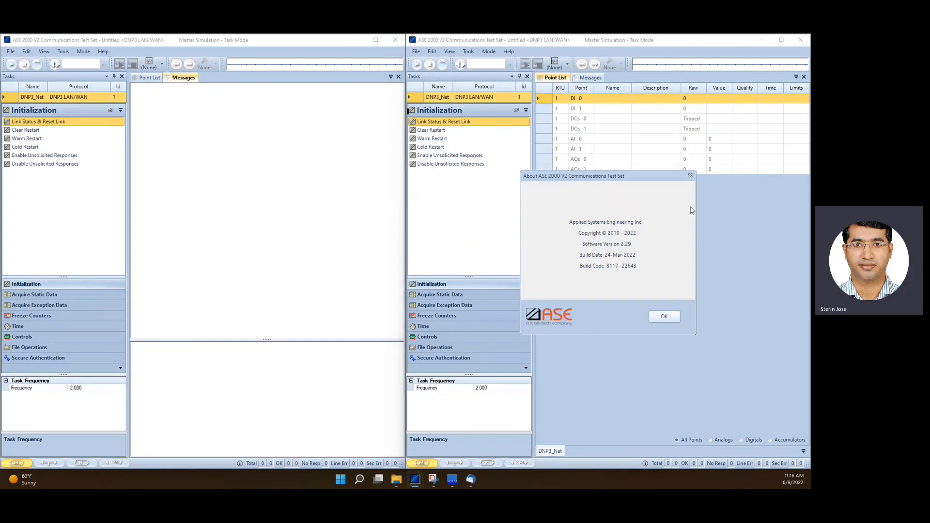
left_click(690, 172)
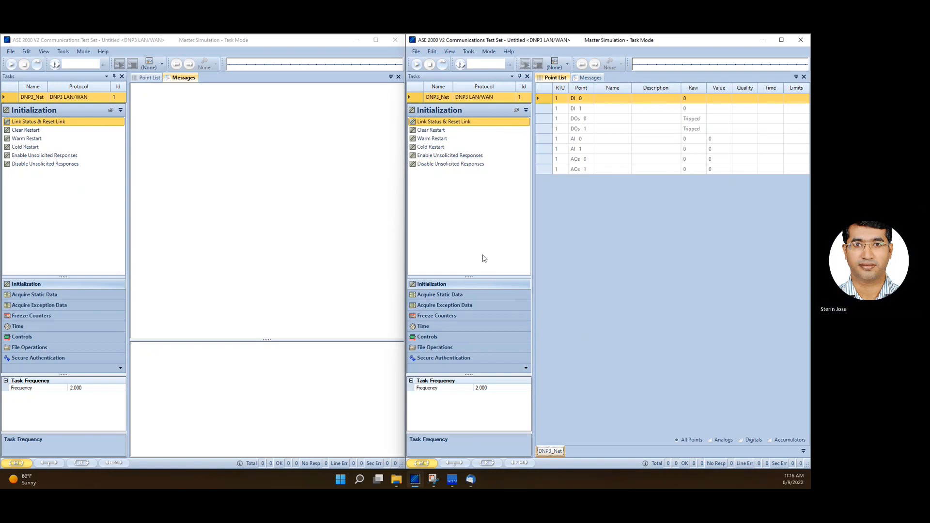
Open the second instance's DNP3 LAN/WAN properties and enable Secure Authentication V5
left_click(468, 52)
left_click(485, 63)
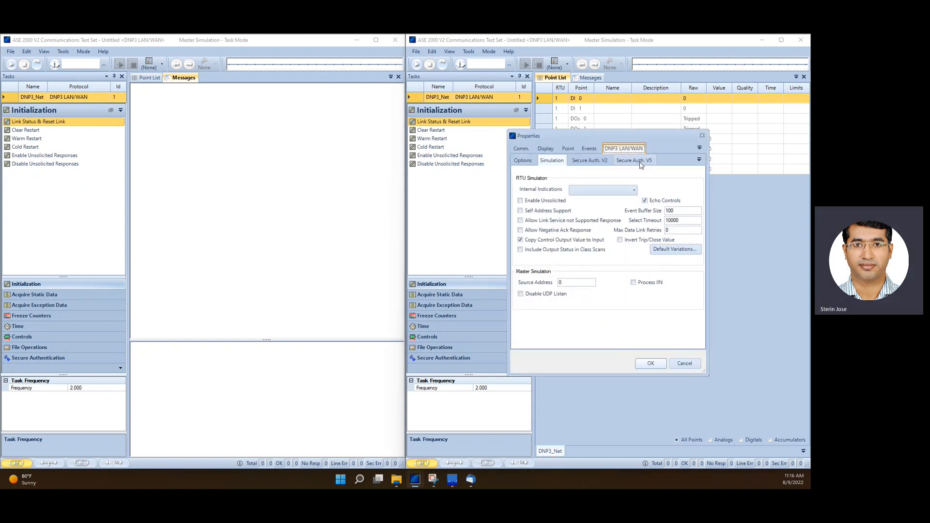
left_click(638, 161)
left_click(518, 189)
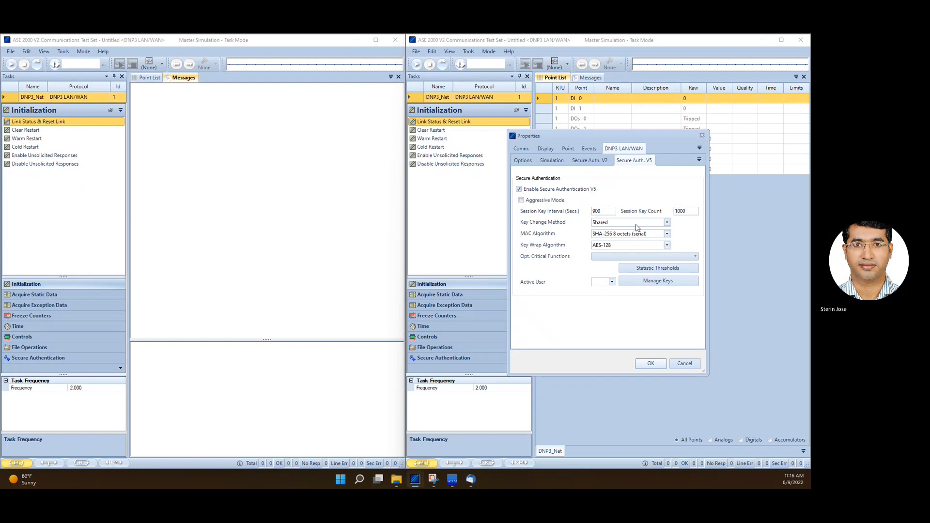
Examine the Key Change Method options, keeping Shared as the method
left_click(667, 223)
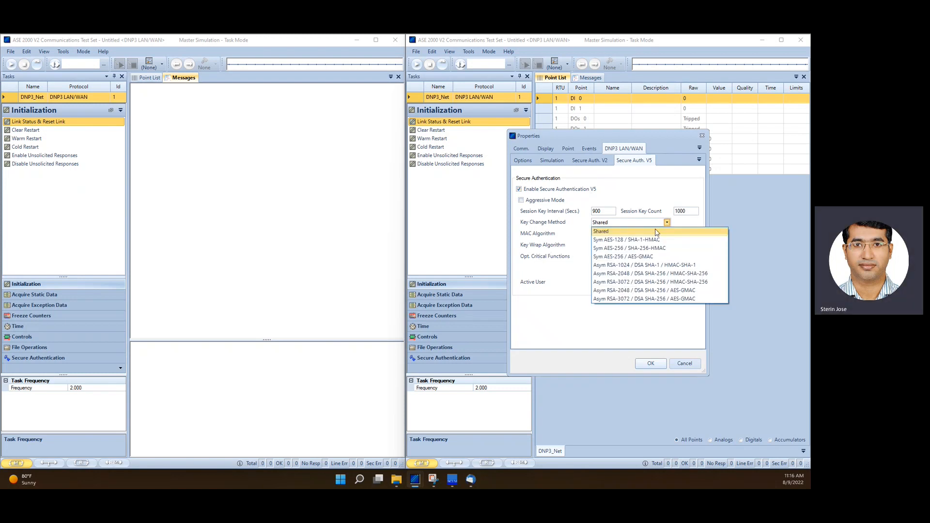
left_click(646, 232)
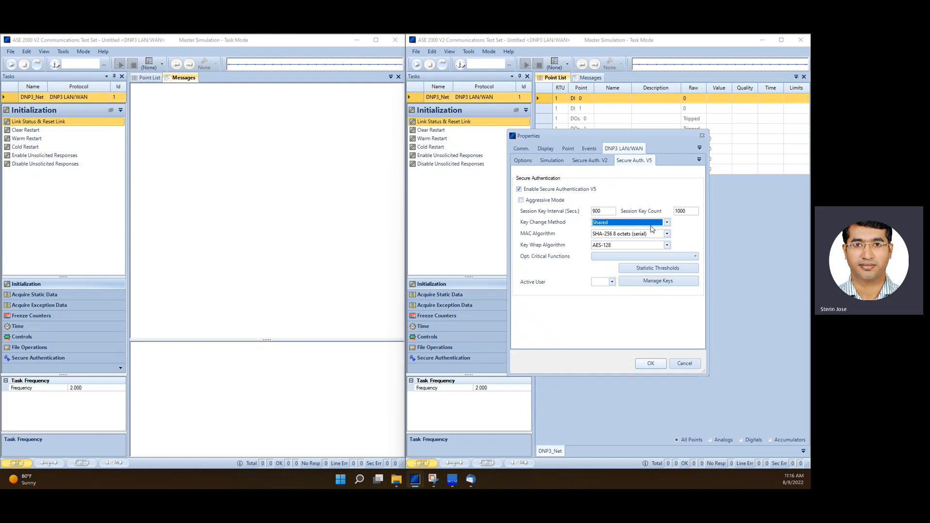
left_click(666, 223)
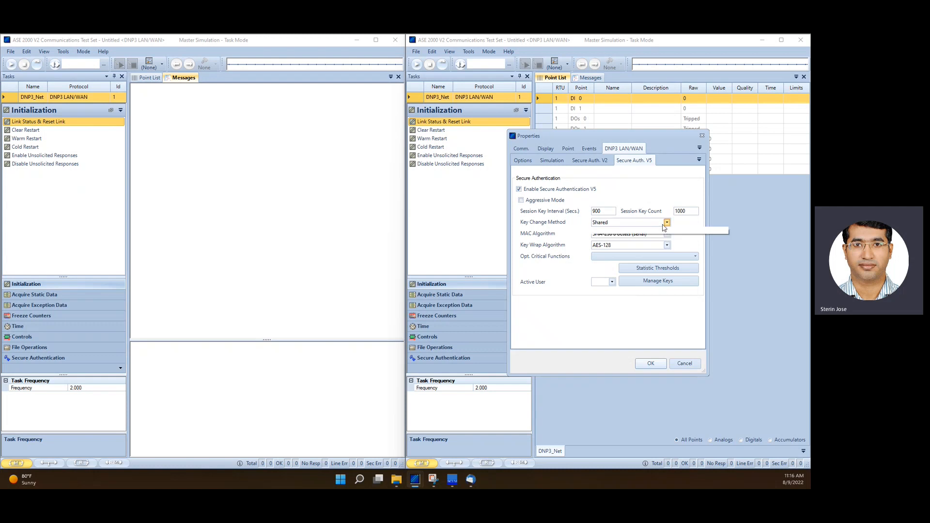
left_click(664, 227)
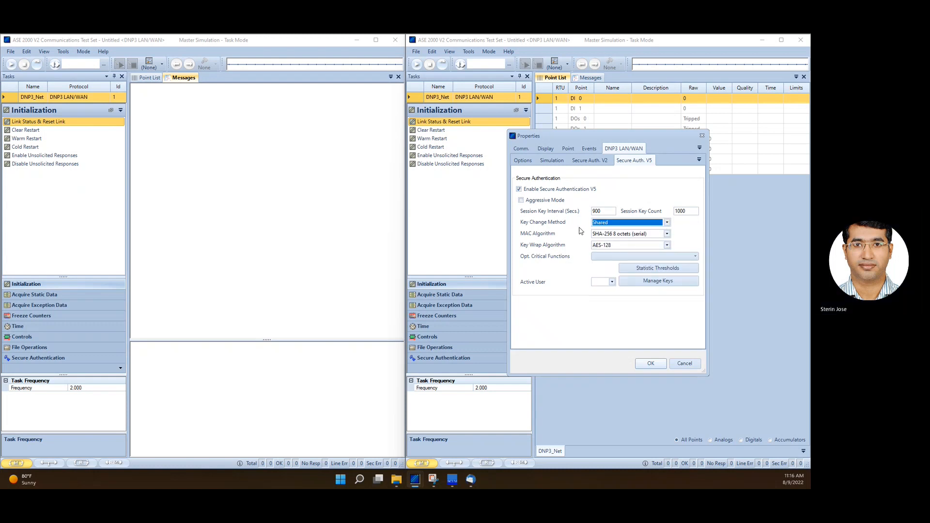
left_click(606, 225)
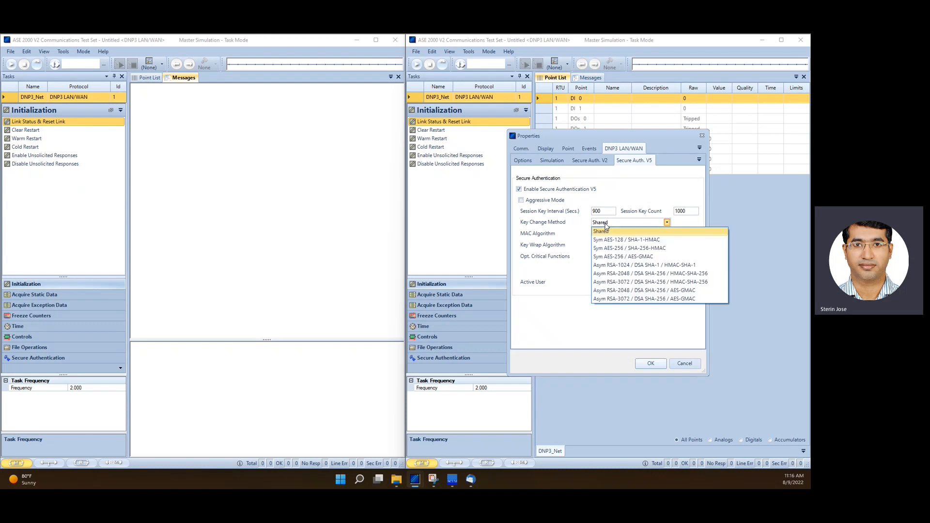
left_click(619, 232)
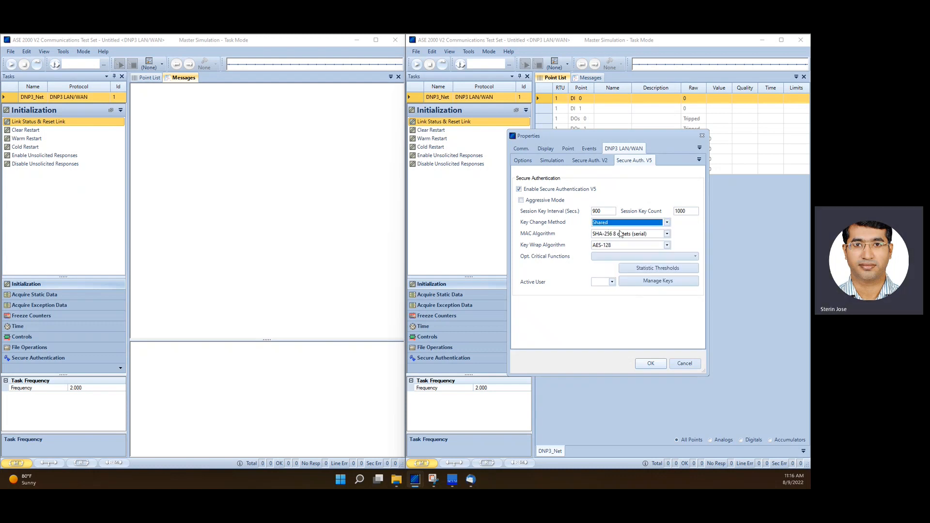
Set the Key Wrap Algorithm to AES-256
left_click(617, 245)
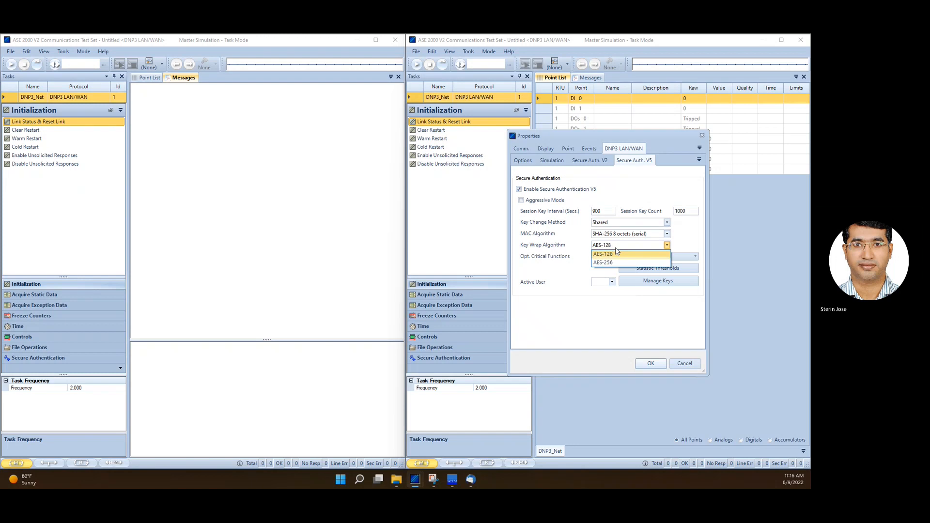
left_click(612, 262)
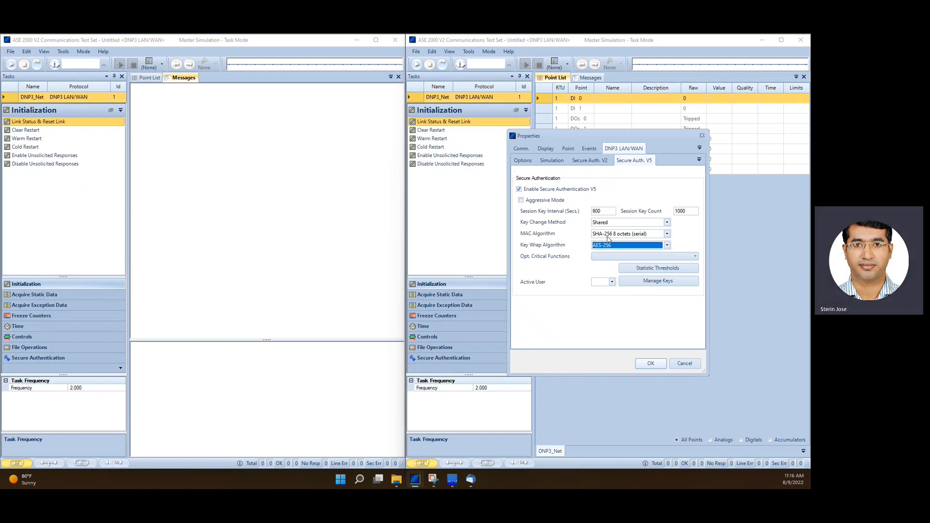
Set the MAC Algorithm to SHA-256 16 octets (net) and apply the properties
left_click(667, 235)
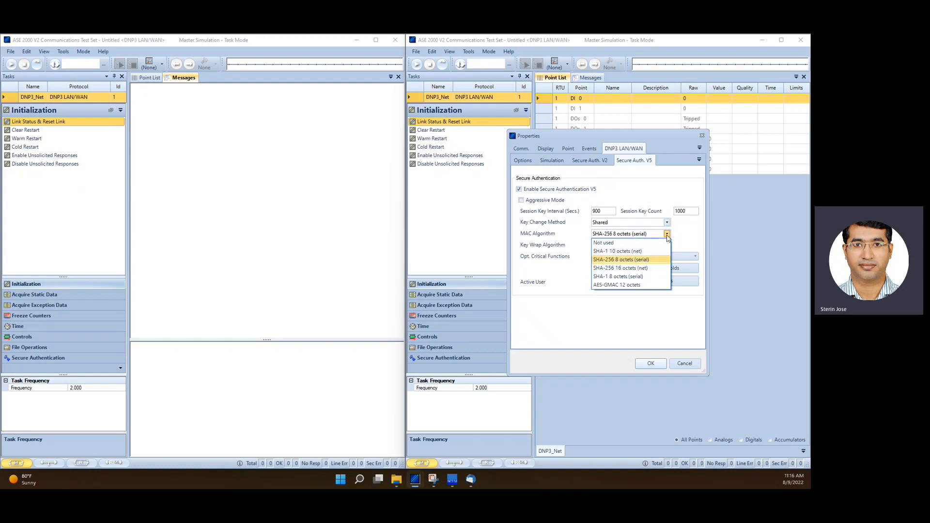
left_click(667, 235)
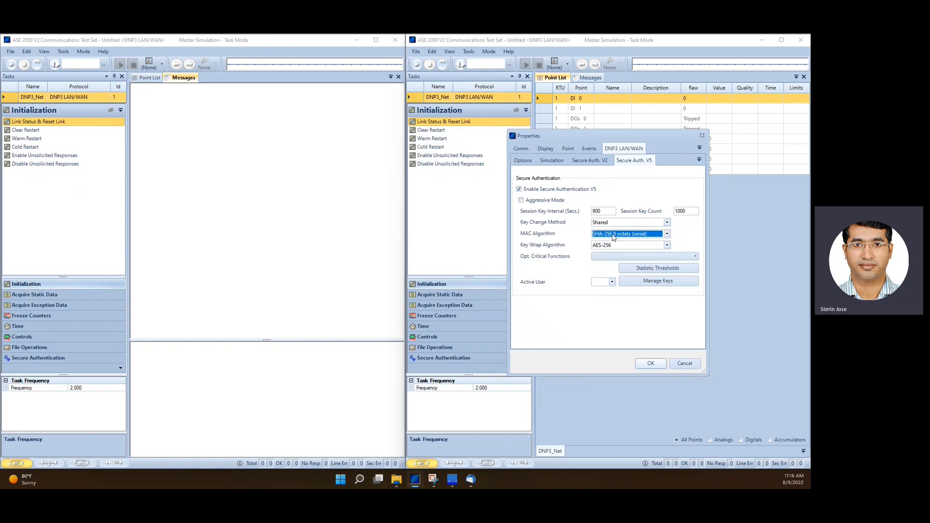
left_click(667, 234)
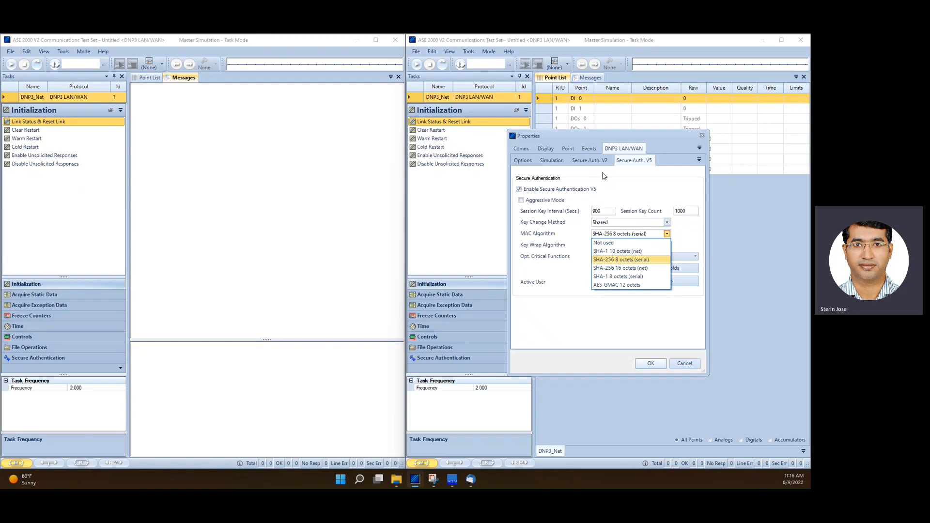
left_click(644, 269)
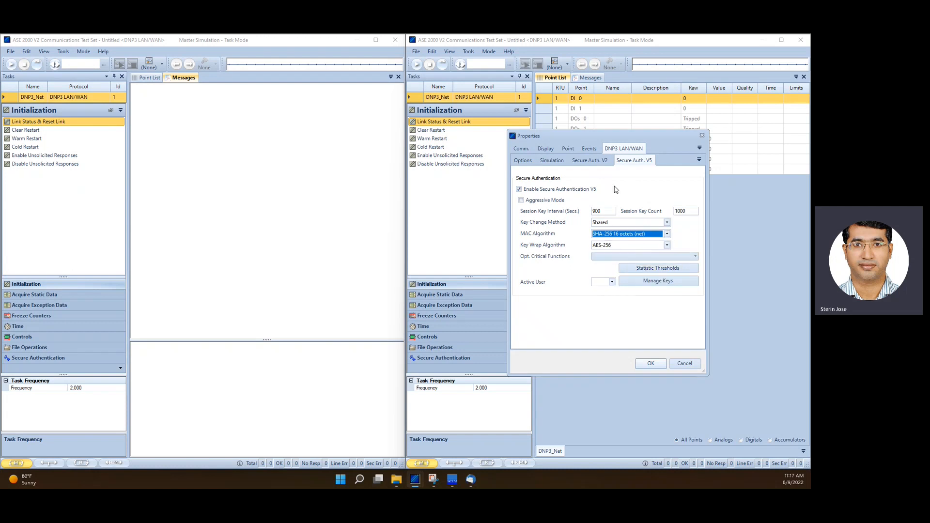
left_click(639, 238)
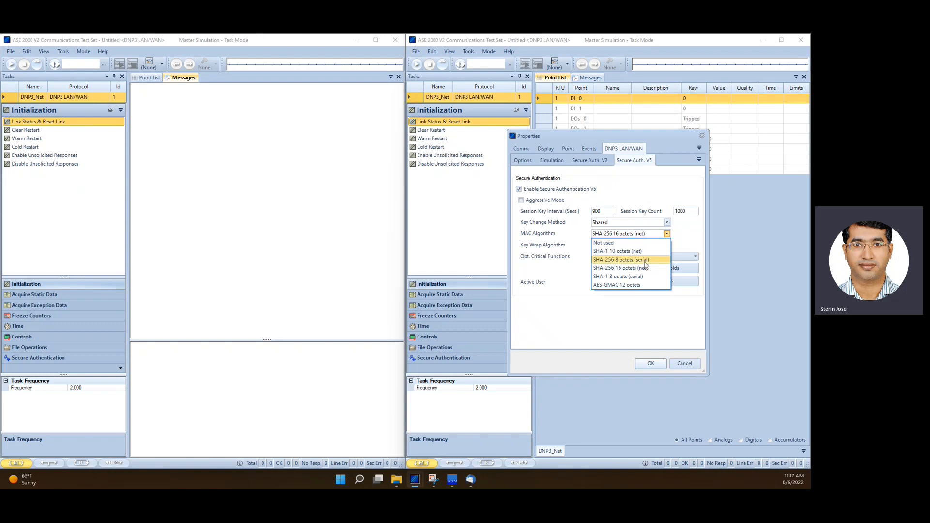
left_click(644, 270)
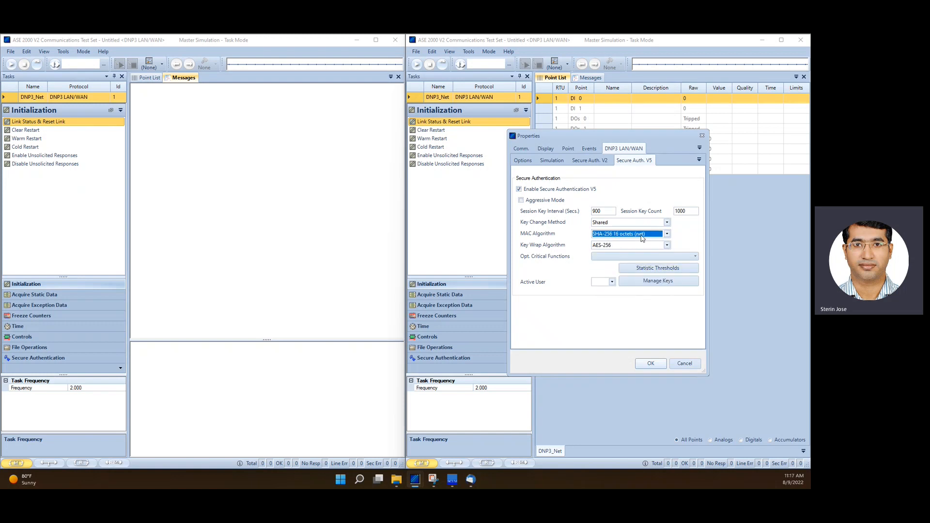
left_click(611, 248)
left_click(611, 249)
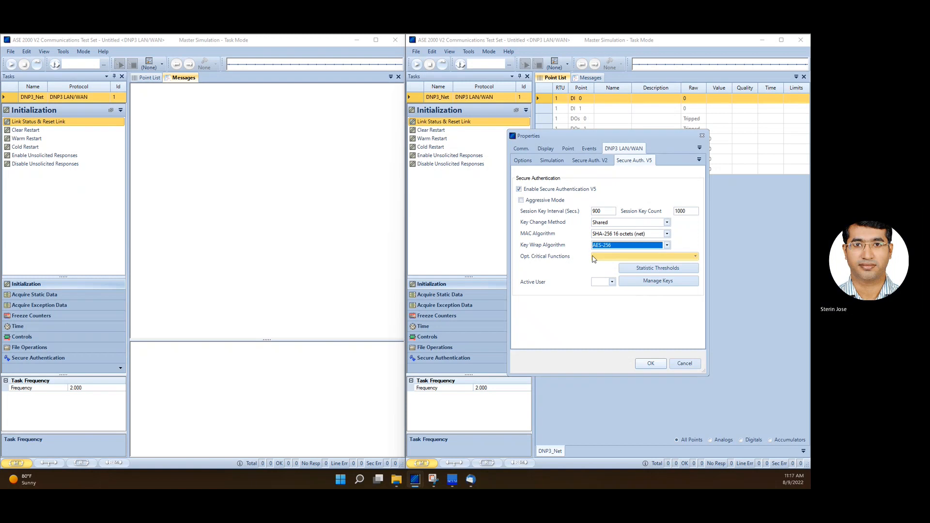
left_click(650, 363)
Reopen the Secure Auth. V5 properties, review the user update keys in Manage Keys, and close both dialogs
left_click(490, 53)
left_click(480, 62)
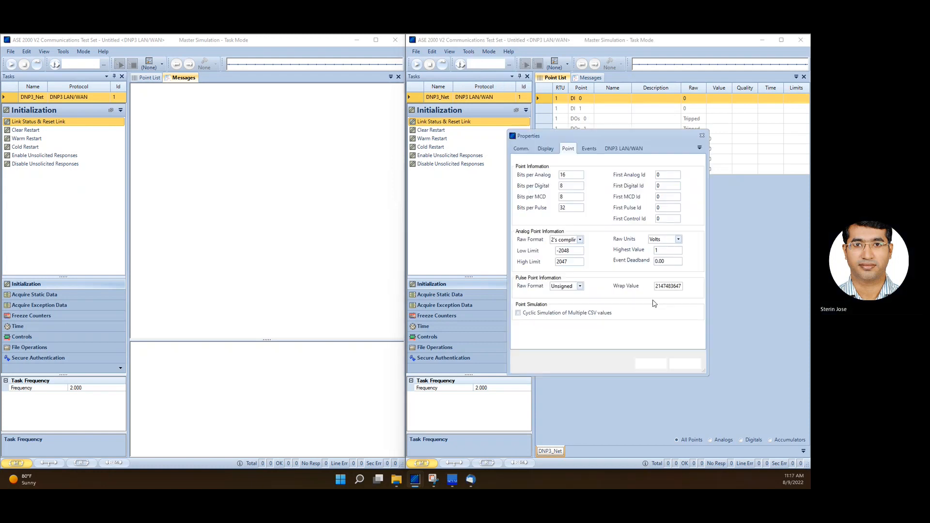
left_click(612, 149)
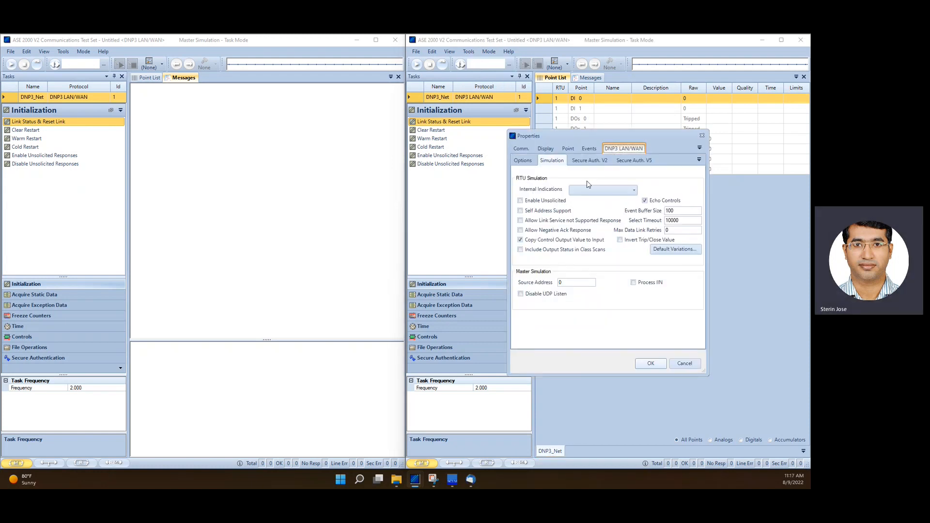
left_click(634, 161)
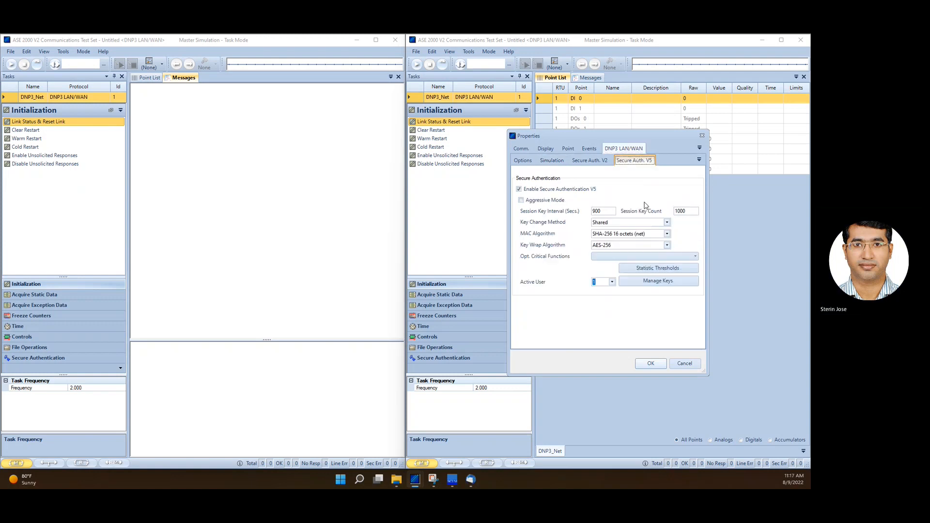
left_click(658, 283)
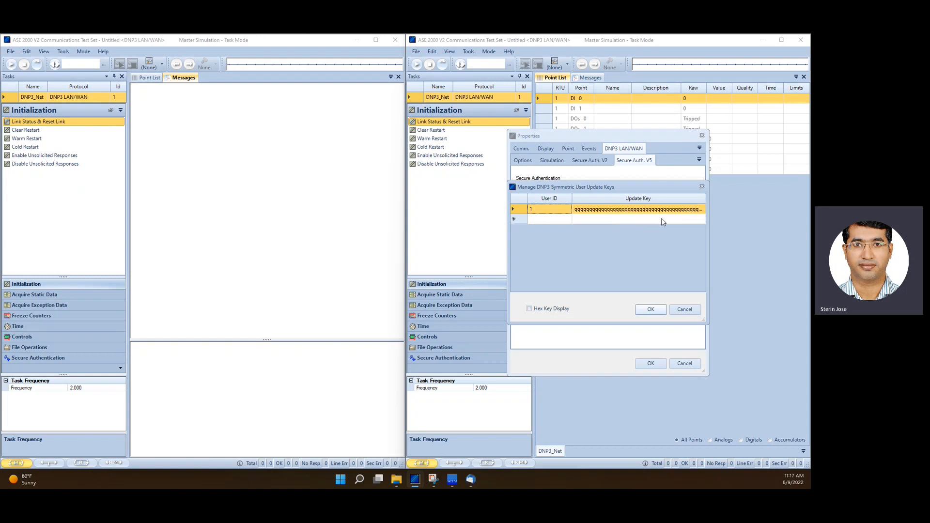
left_click(651, 309)
left_click(651, 364)
Open the first instance's DNP3 LAN/WAN properties and enable Secure Authentication V5
left_click(63, 52)
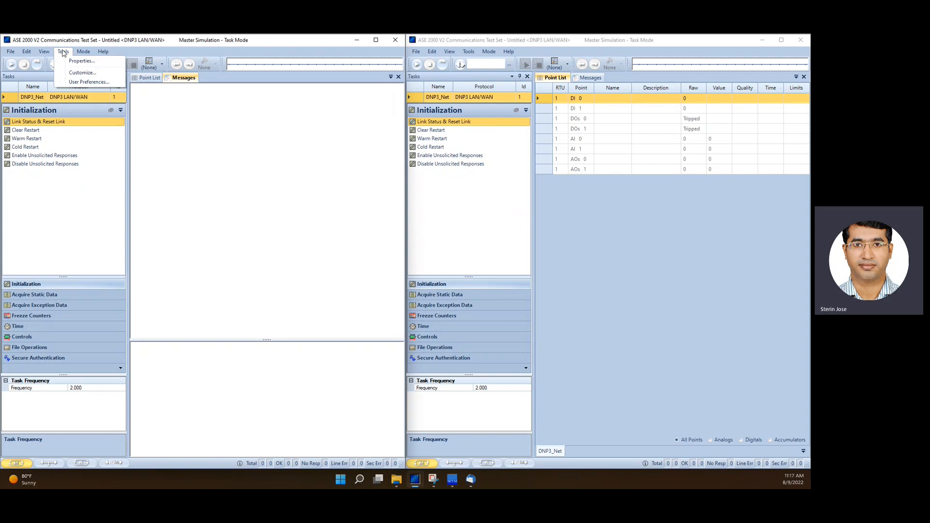
left_click(83, 62)
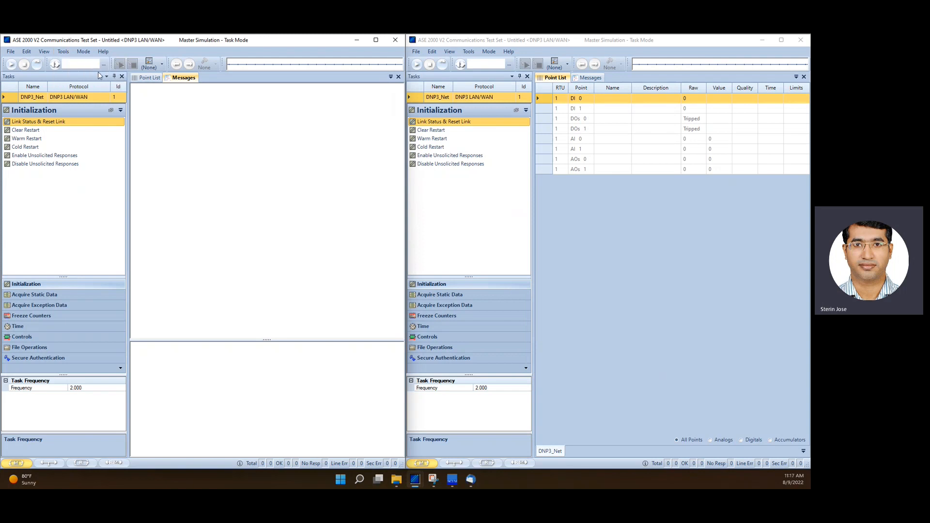
left_click(224, 150)
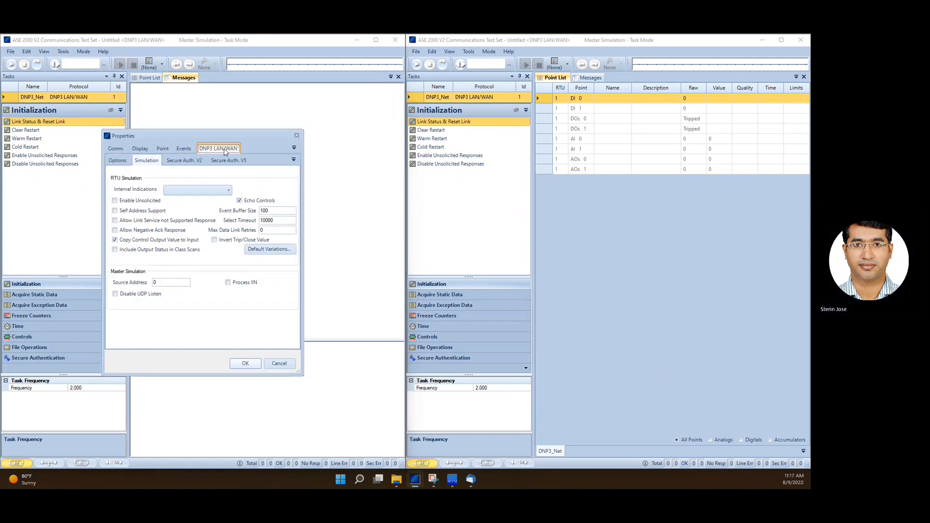
left_click(235, 161)
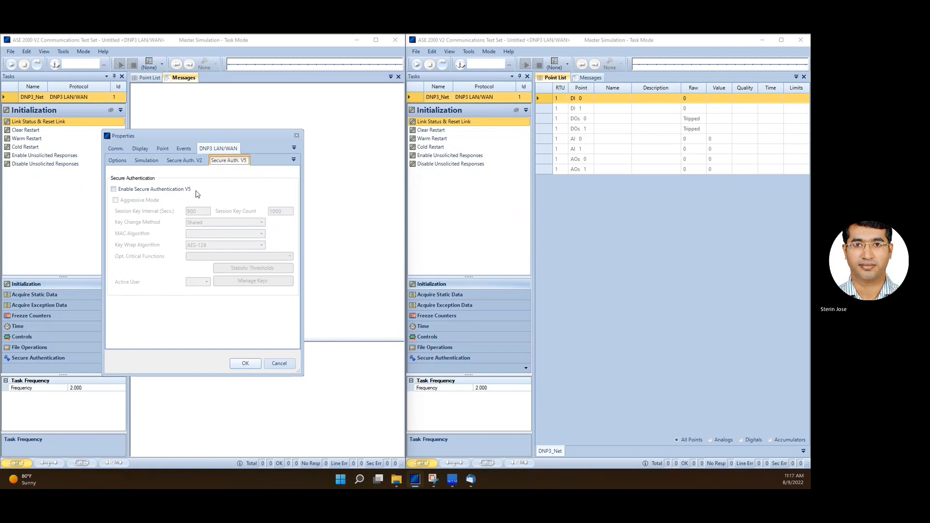
left_click(129, 192)
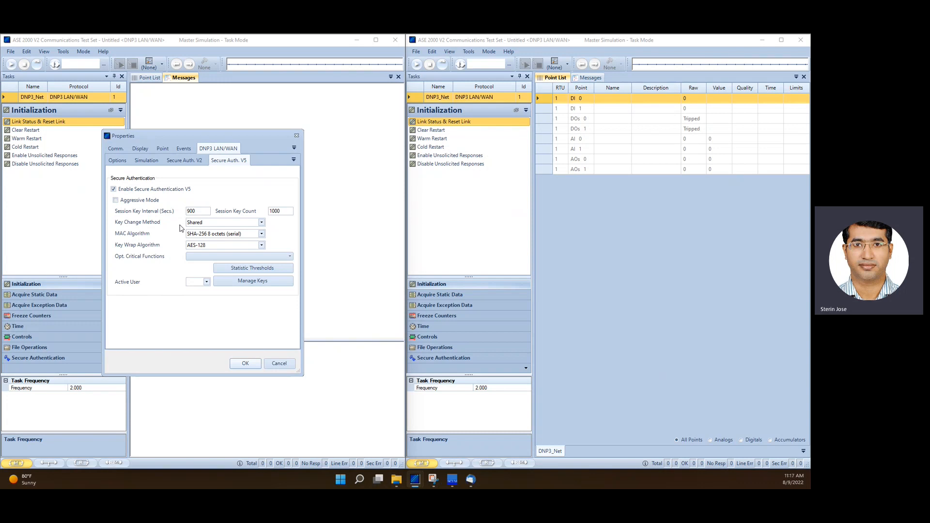
Set the MAC Algorithm to SHA-256 16 octets (net) and the Key Wrap Algorithm to AES-256
left_click(247, 233)
left_click(223, 261)
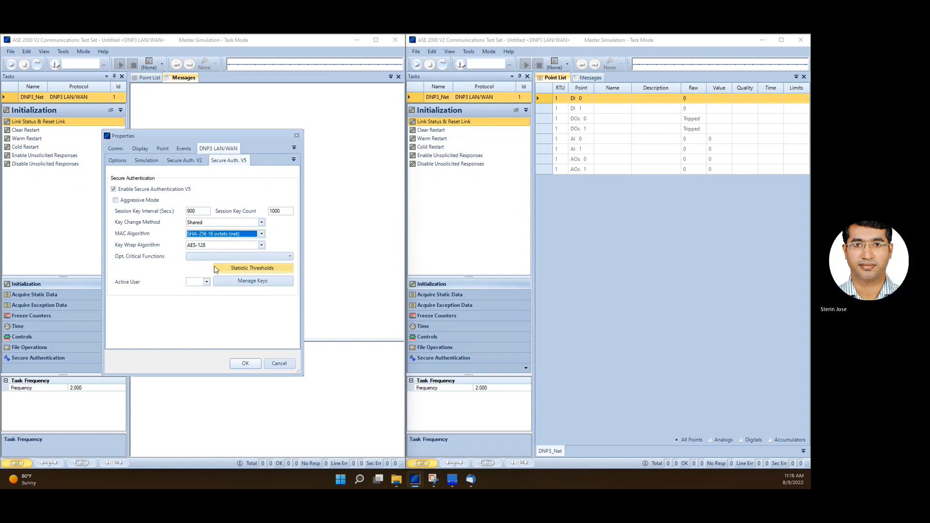
left_click(210, 247)
left_click(211, 249)
left_click(217, 260)
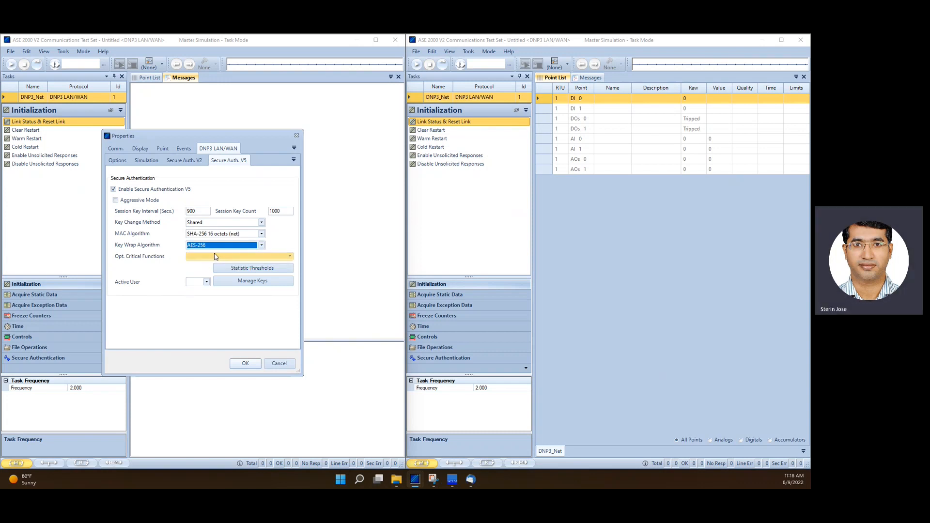
Set the Active User for Secure Authentication V5 to 1
left_click(117, 160)
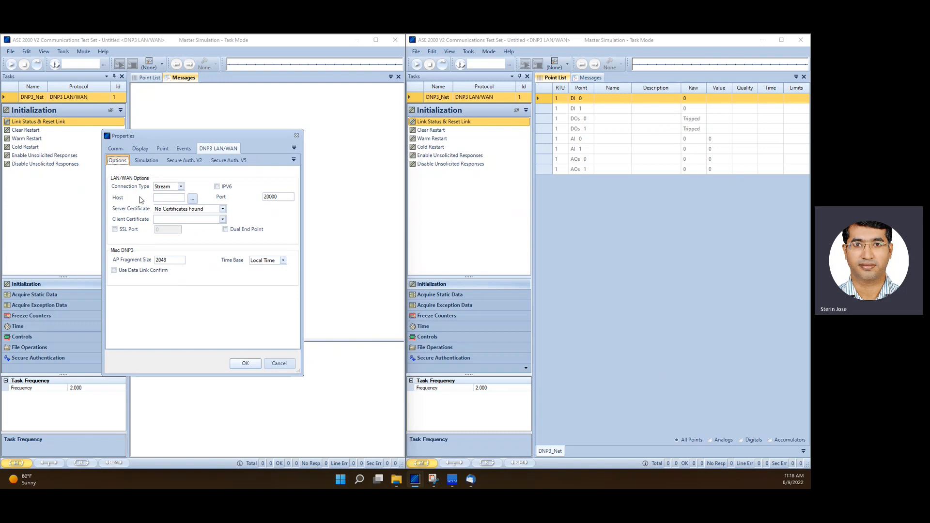
left_click(220, 164)
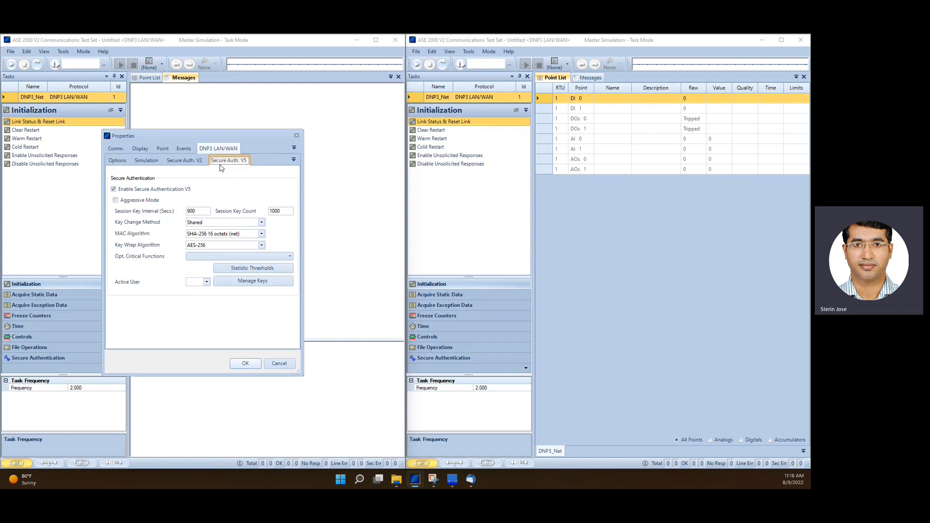
left_click(243, 283)
left_click(244, 305)
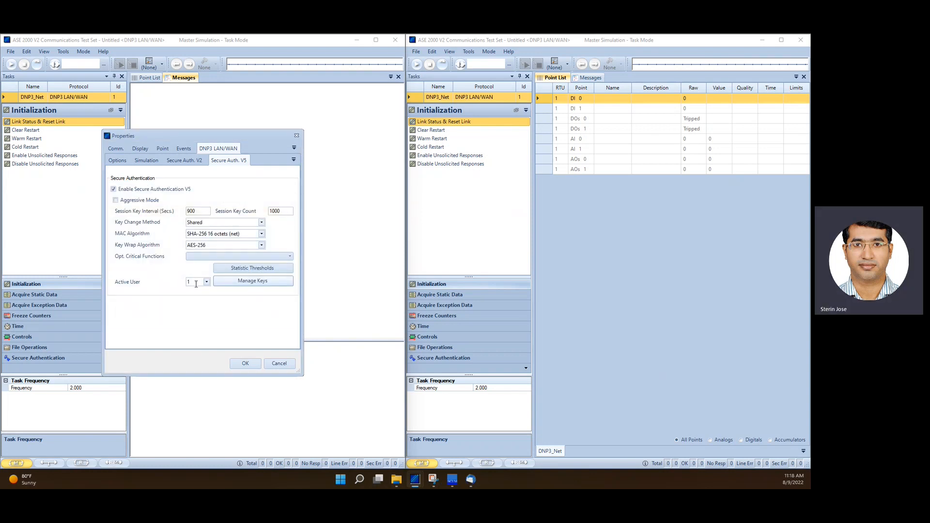
Review the Options and Simulation settings of the DNP3 LAN/WAN properties
left_click(117, 162)
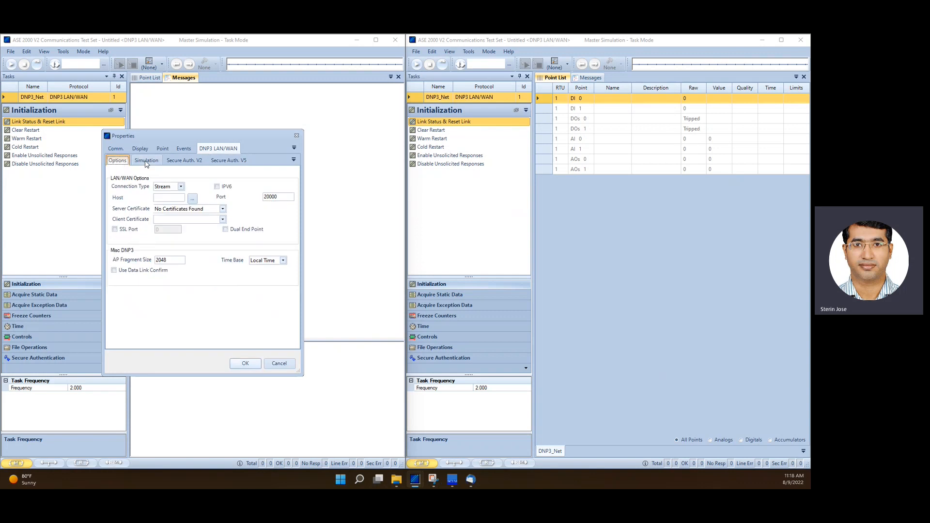
left_click(147, 161)
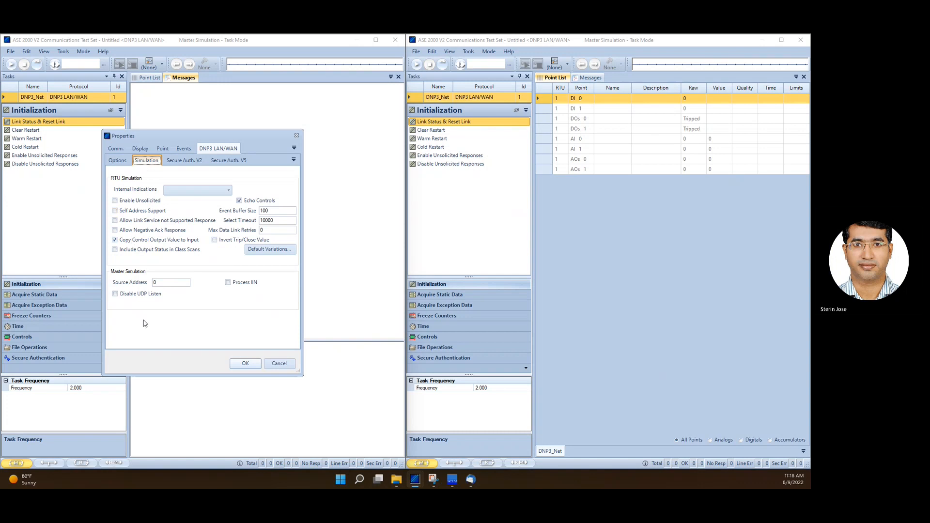
Turn on Disable UDP Listen in the first instance's simulation settings and apply the properties
left_click(116, 293)
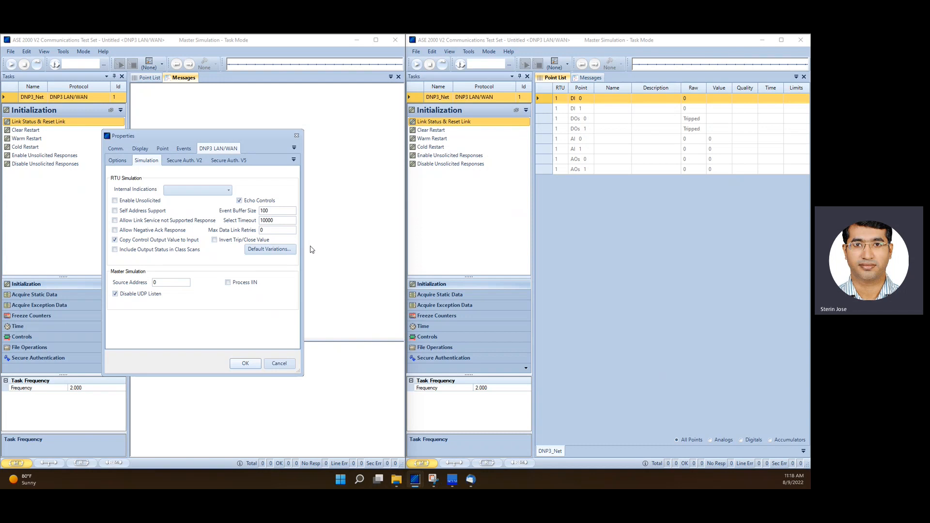
left_click(245, 363)
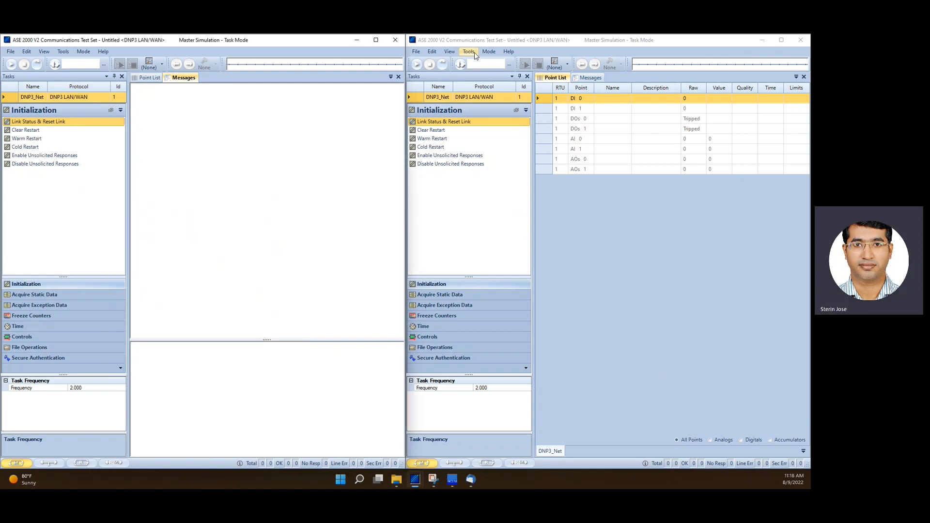
Open the second instance's properties and turn on Disable UDP Listen in its DNP3 LAN/WAN settings
left_click(469, 51)
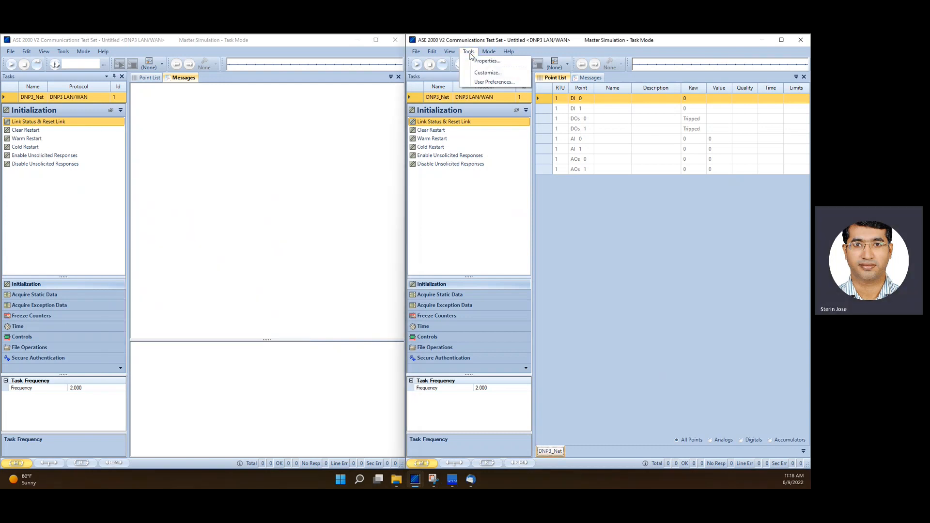
left_click(480, 63)
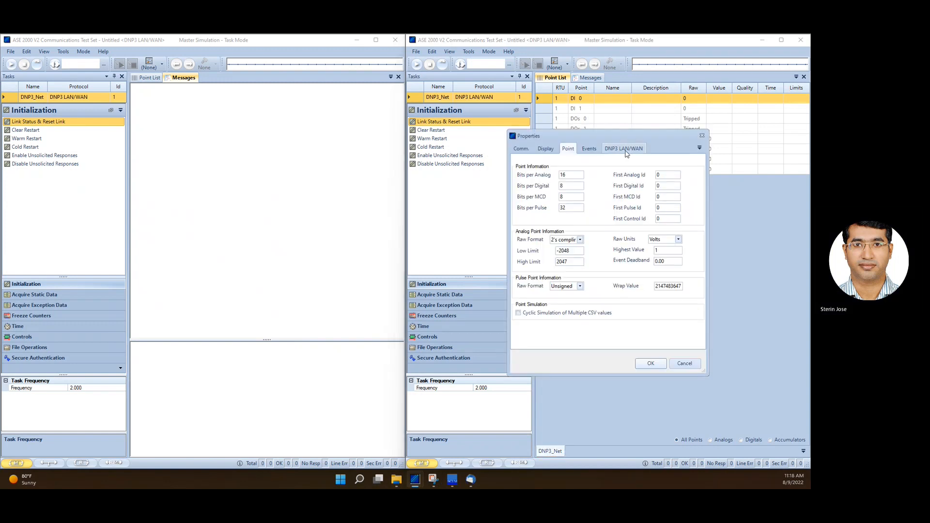
left_click(625, 149)
left_click(535, 294)
left_click(650, 363)
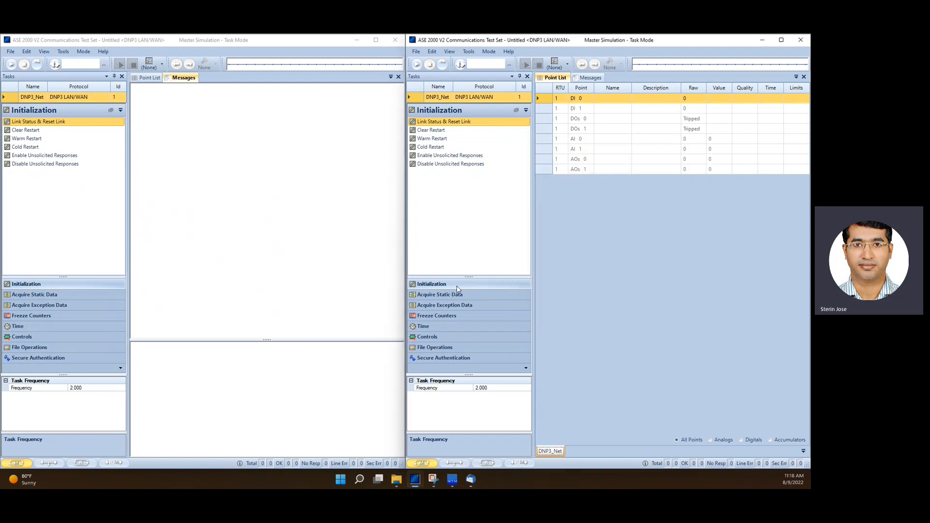
Switch the second instance to RTU Simulation mode and start it
left_click(489, 464)
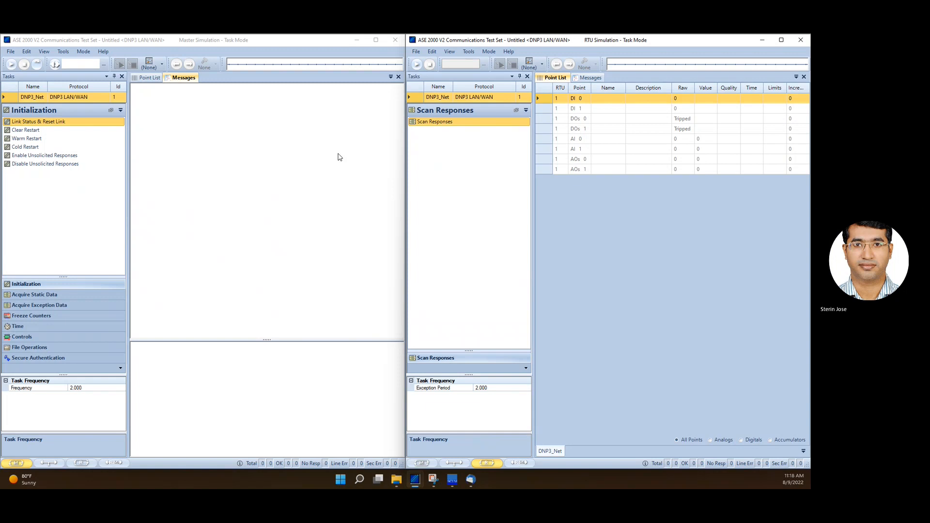
left_click(417, 67)
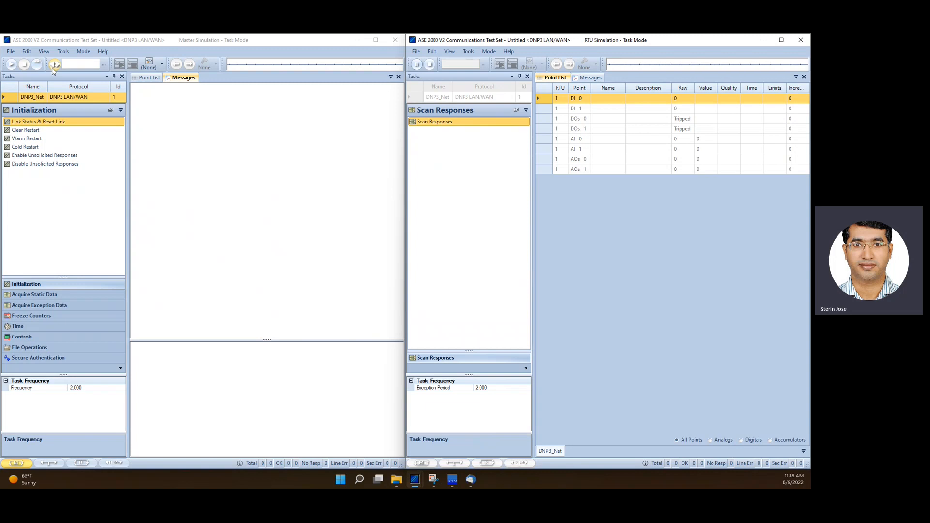
Set the first instance's target address to 127.0.0.1, connect, and run the Link Status & Reset Link task
left_click(79, 63)
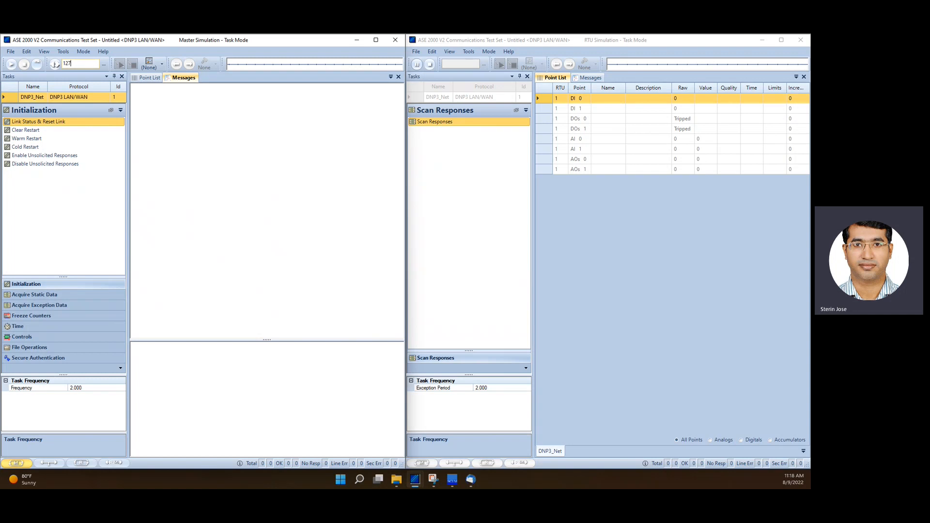
type("127.0")
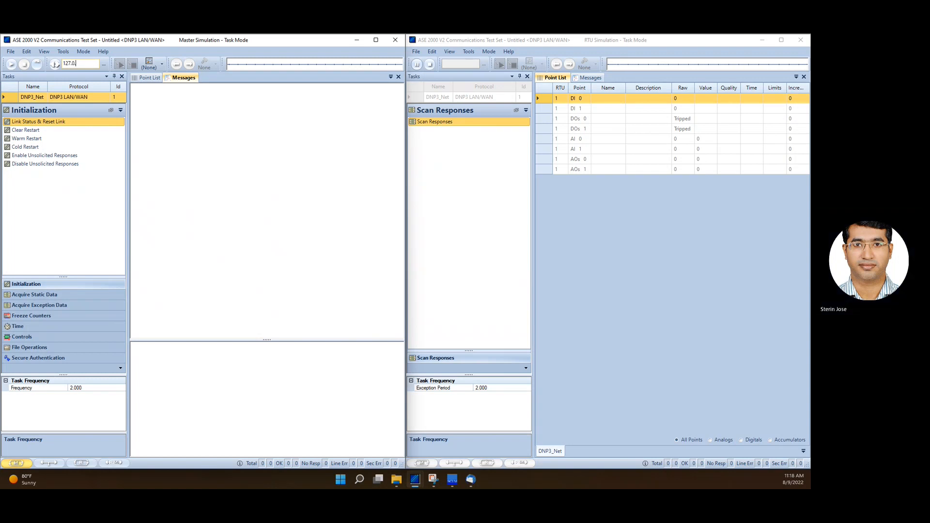
type(".0.1")
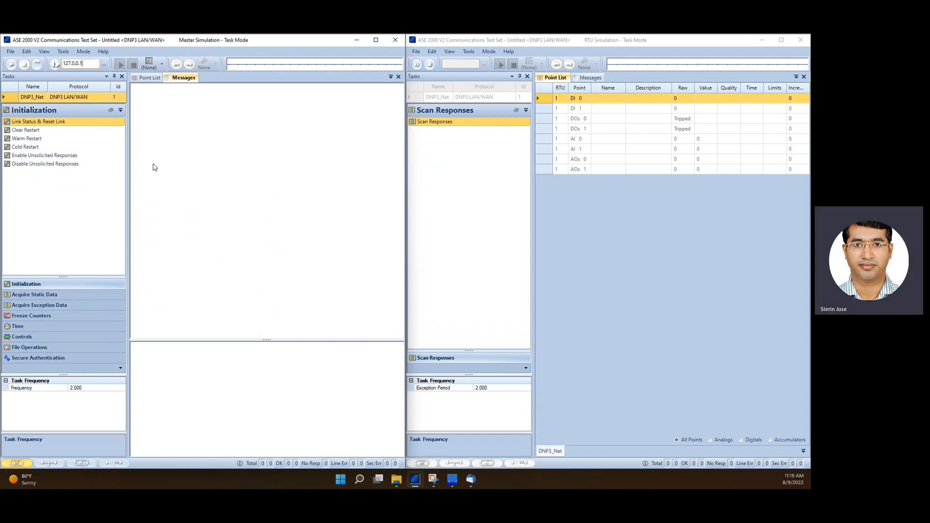
left_click(55, 64)
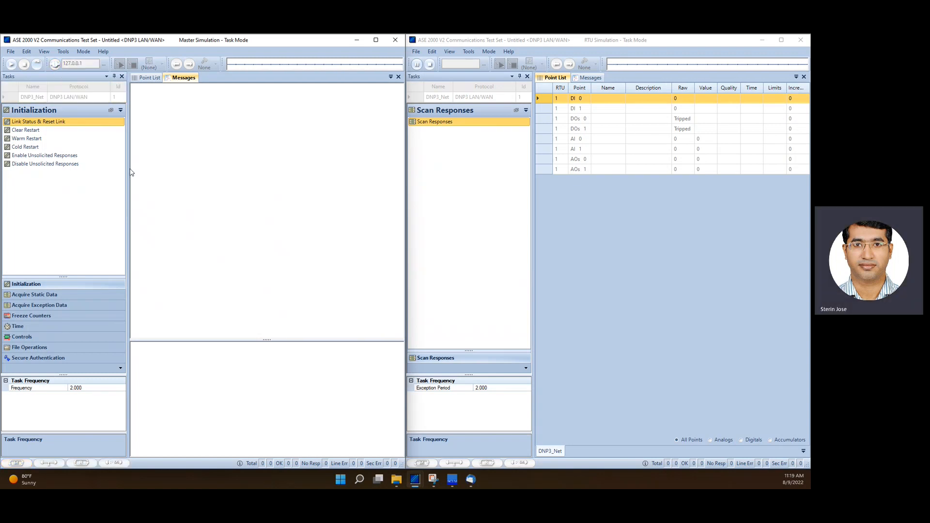
left_click(38, 65)
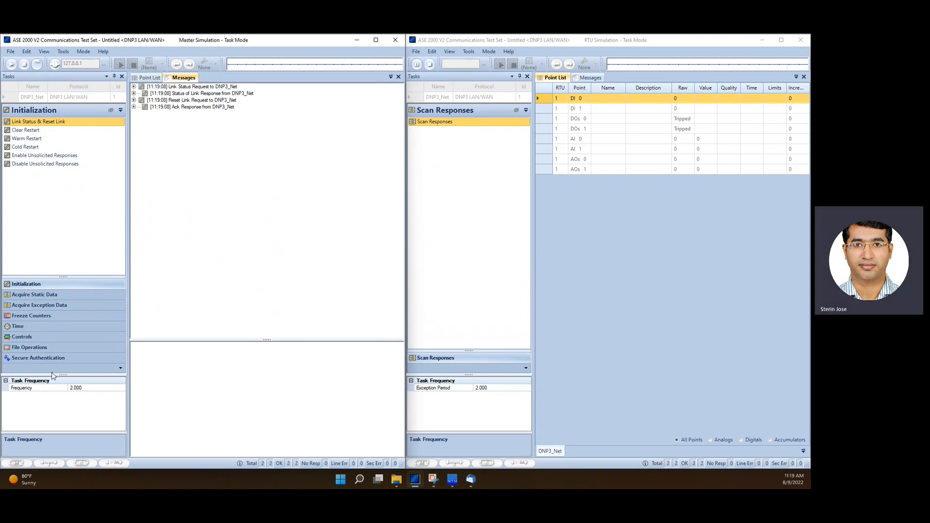
Open the Controls tasks, enlarge the task properties area, and set the SBO Relay User Number to 1
left_click(30, 337)
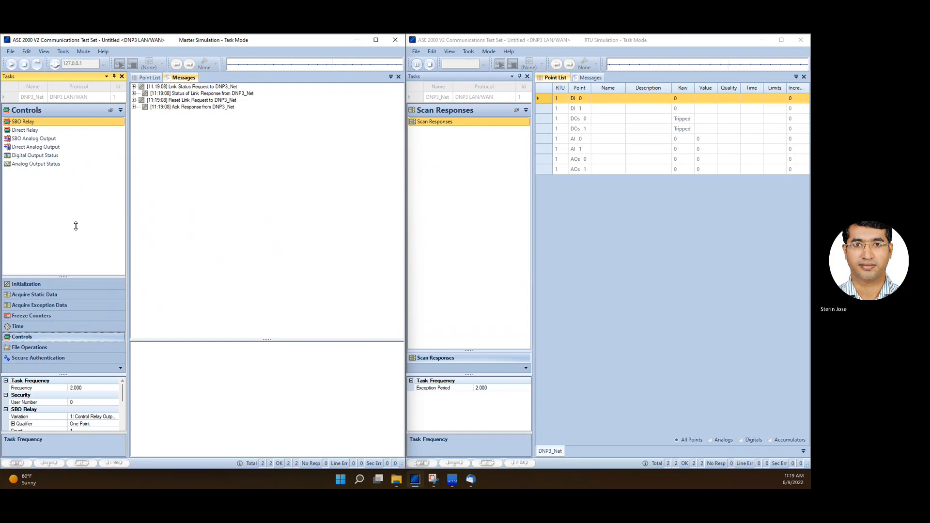
left_click_drag(64, 375, 63, 300)
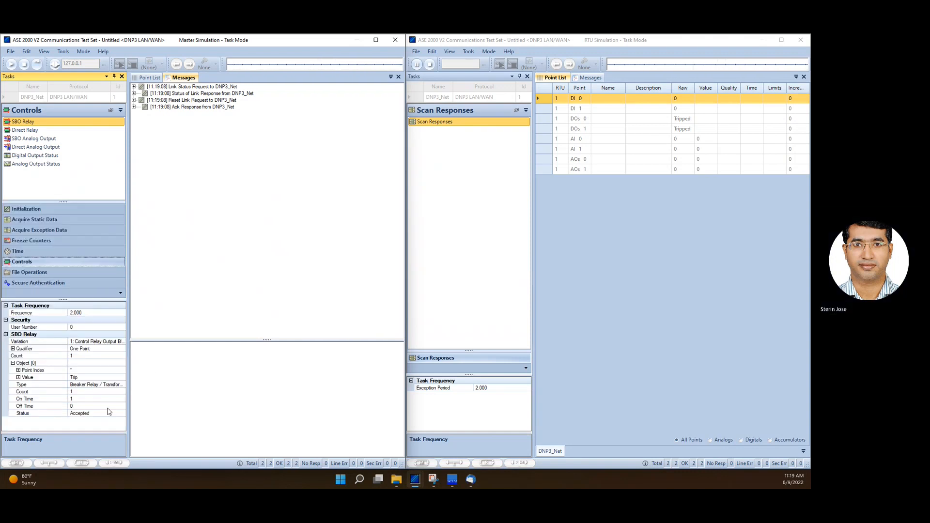
left_click(78, 328)
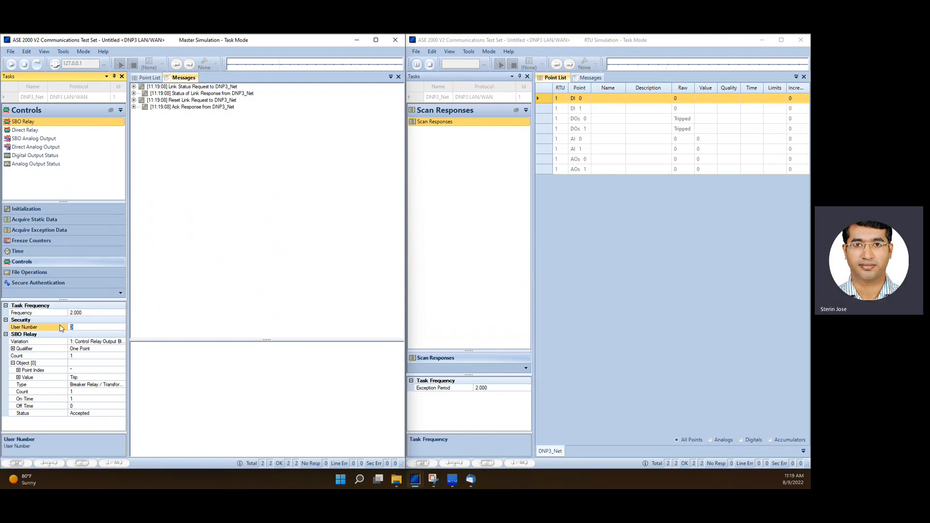
left_click(57, 334)
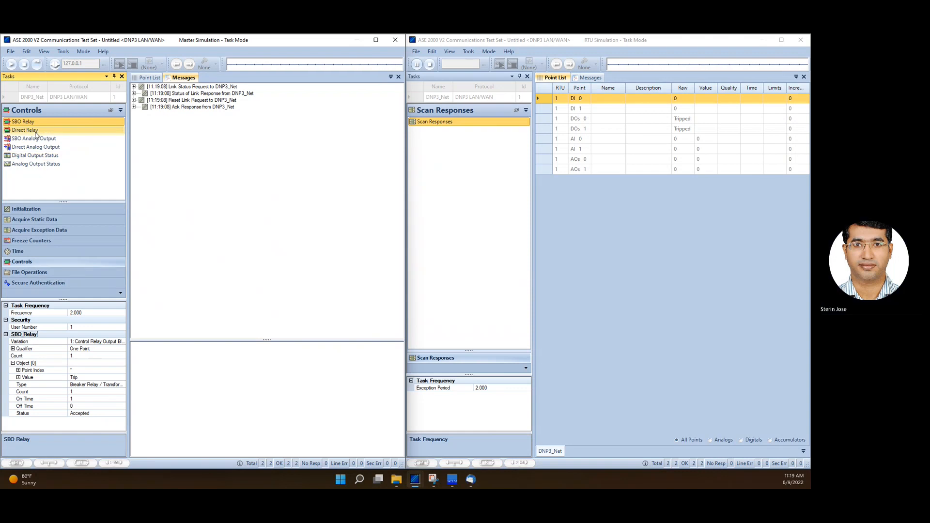
Run the SBO Relay control task, setting its Point Index to 1 after the first attempt
left_click(37, 64)
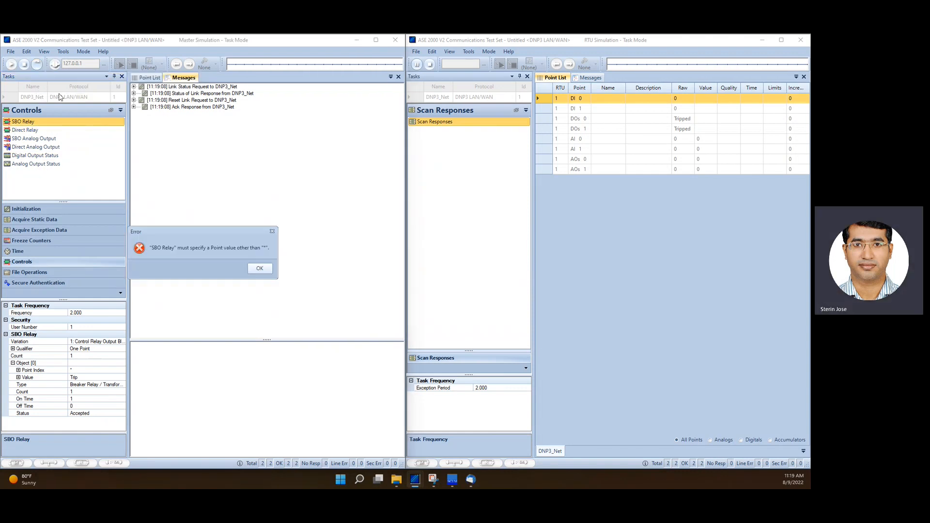
left_click(254, 270)
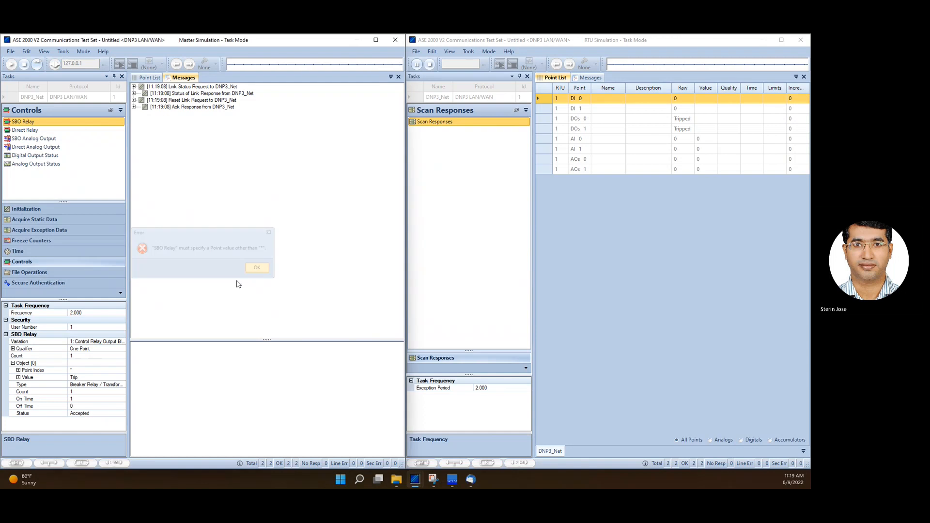
left_click(80, 370)
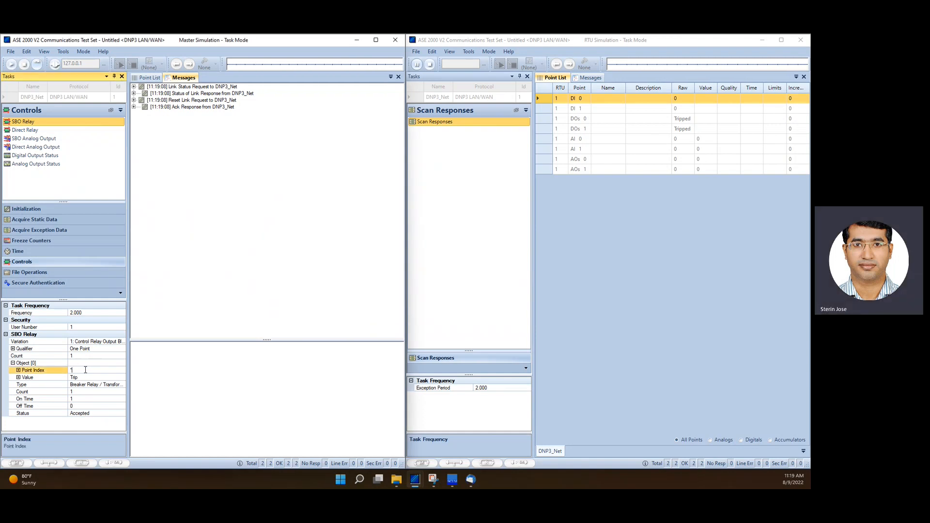
type("1")
left_click(37, 65)
left_click(242, 269)
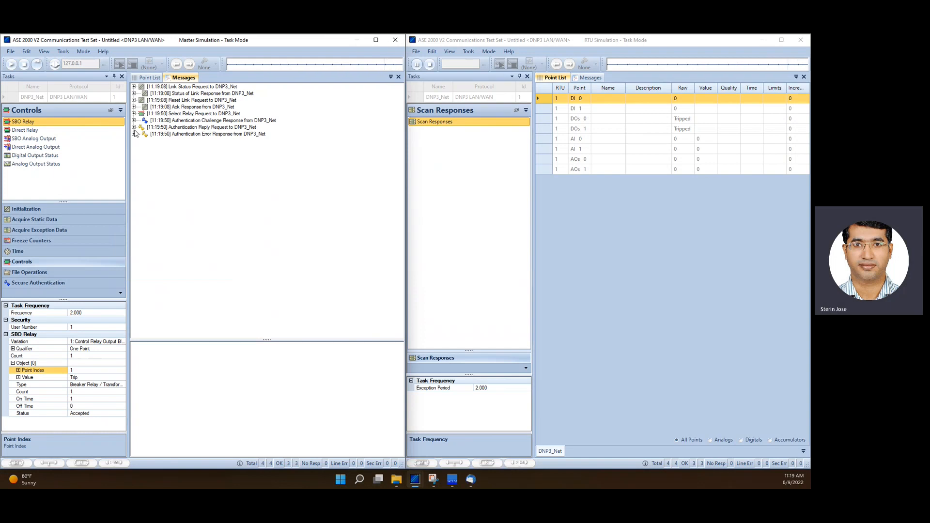
Expand the Select Relay request and Authentication Challenge Response messages to examine their authentication object data
left_click(134, 128)
left_click(142, 148)
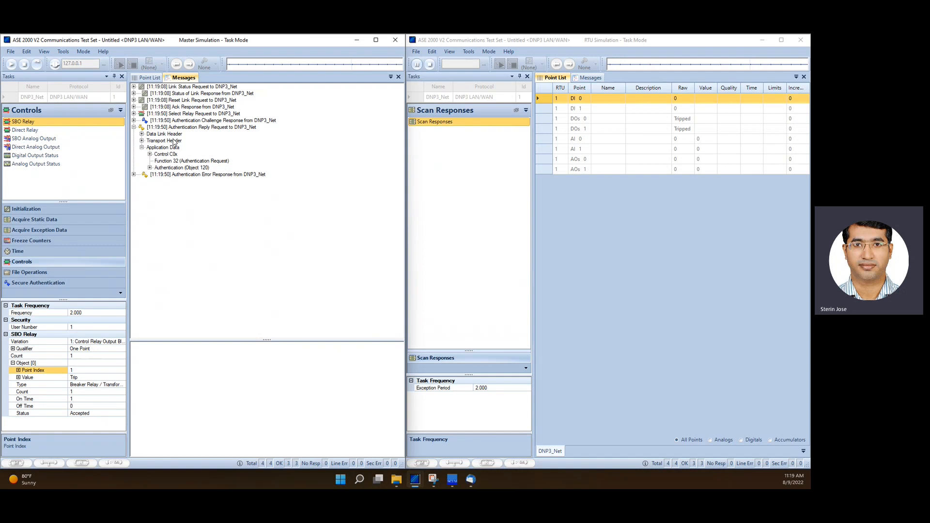
left_click(134, 113)
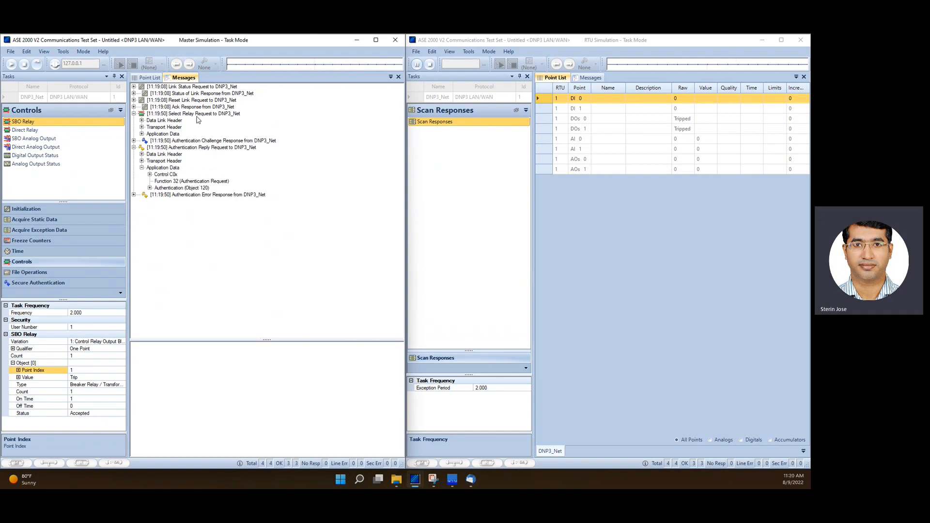
left_click(185, 140)
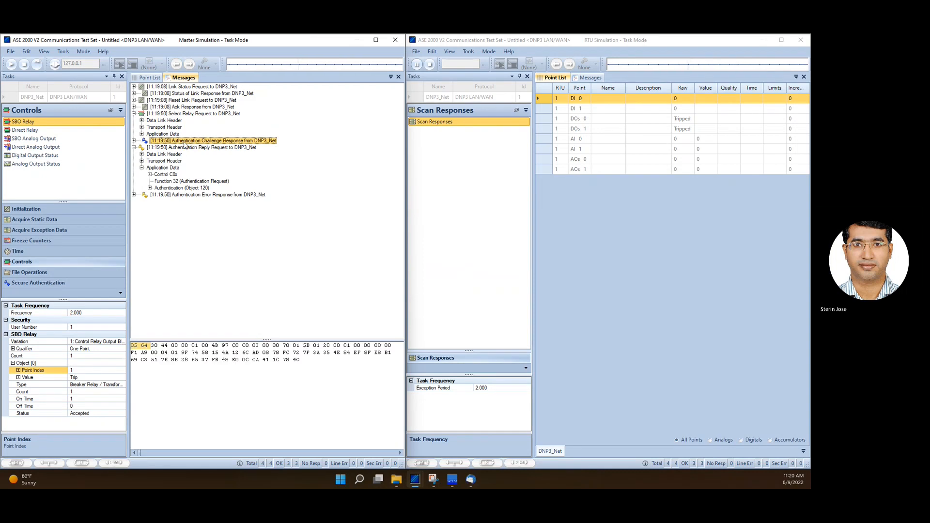
left_click(134, 141)
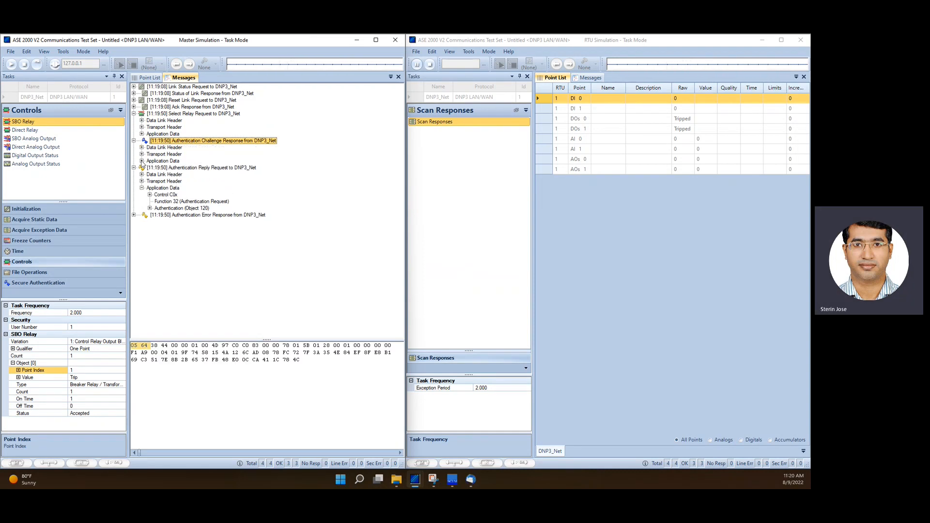
left_click(142, 161)
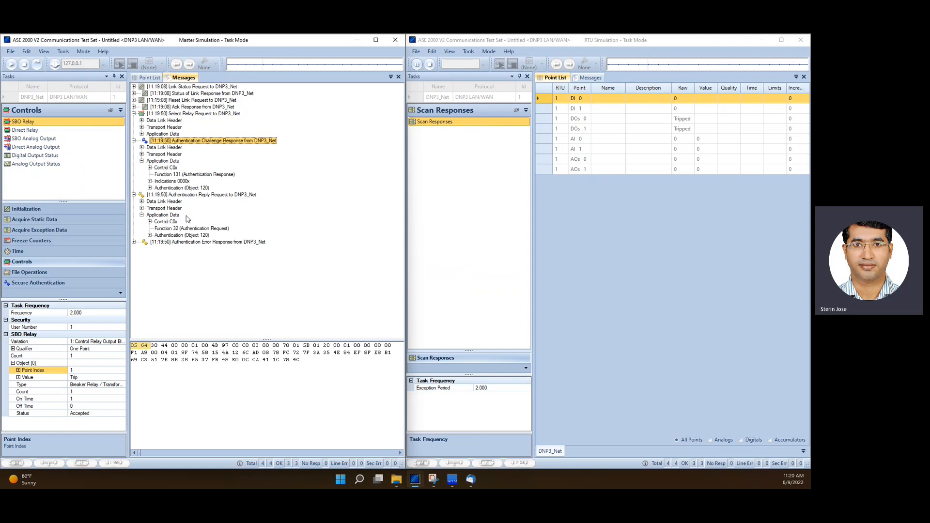
left_click(150, 187)
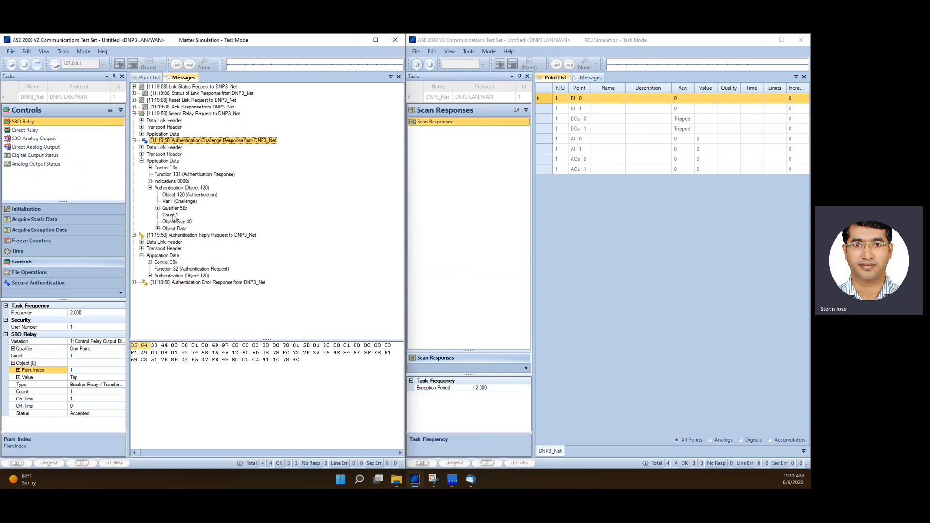
left_click(192, 201)
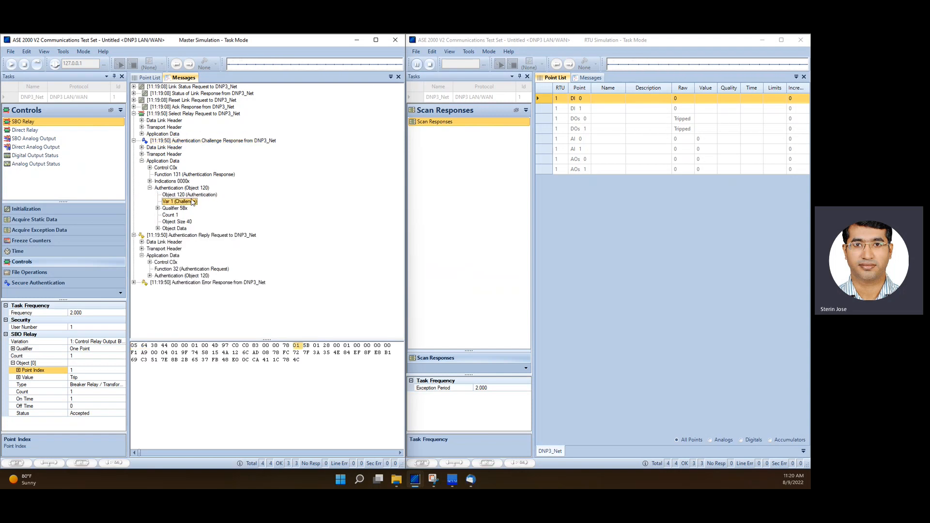
key("Up")
left_click(157, 228)
left_click(166, 235)
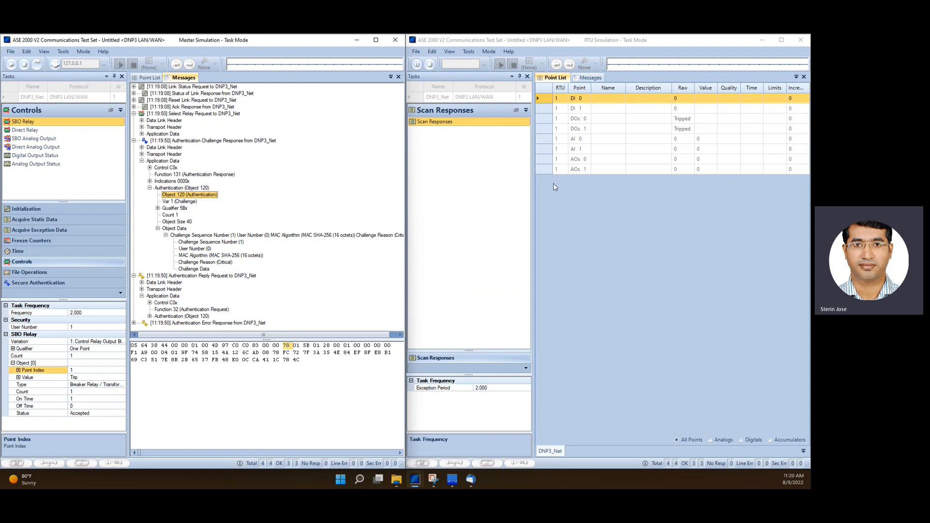
Expand the Authentication Reply Request and Authentication Error Response messages to inspect their authentication object details
left_click(173, 278)
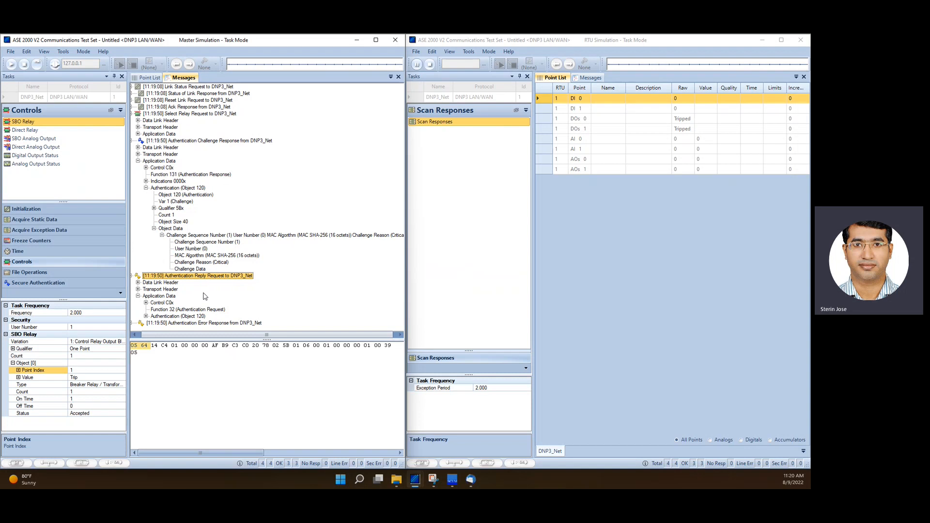
left_click(150, 316)
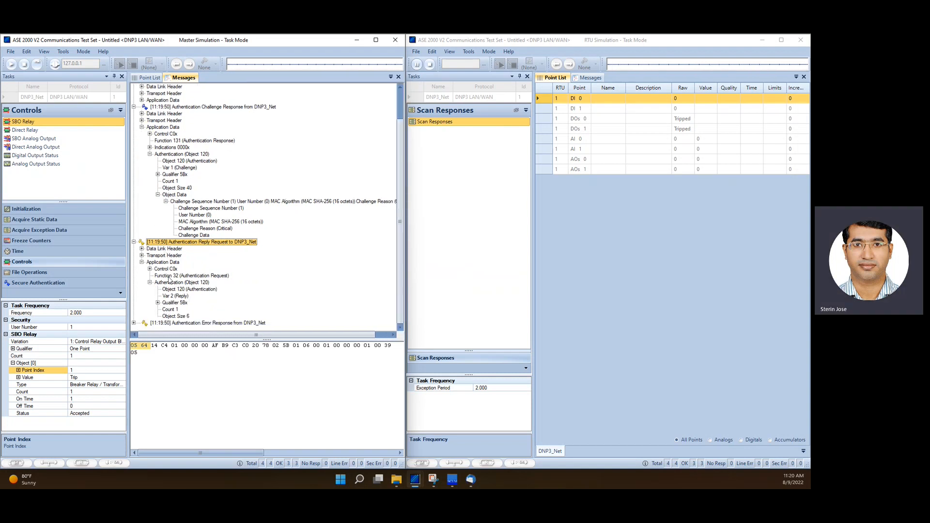
left_click(157, 302)
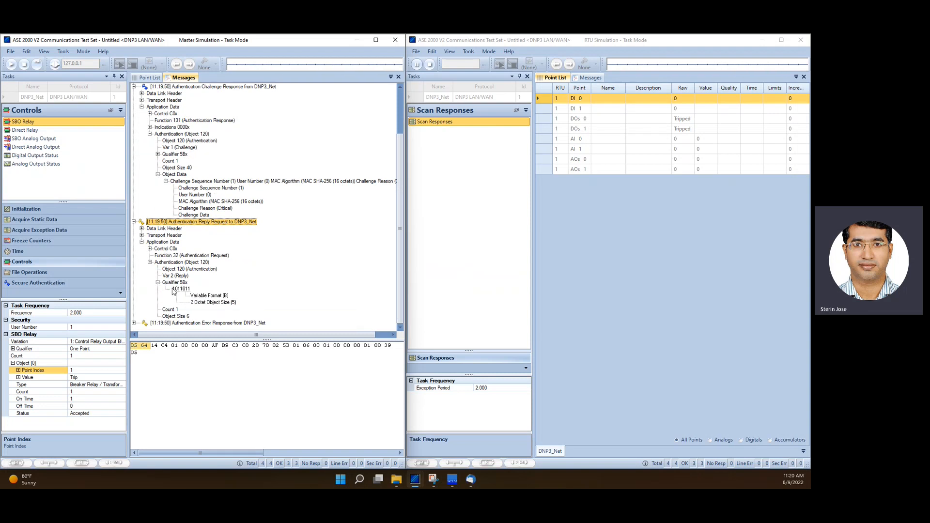
left_click(134, 323)
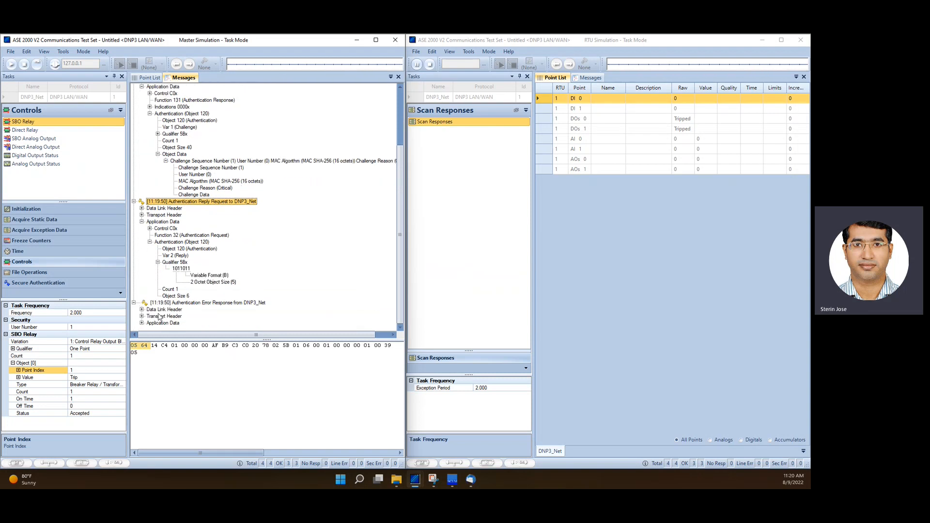
left_click(142, 322)
left_click(150, 323)
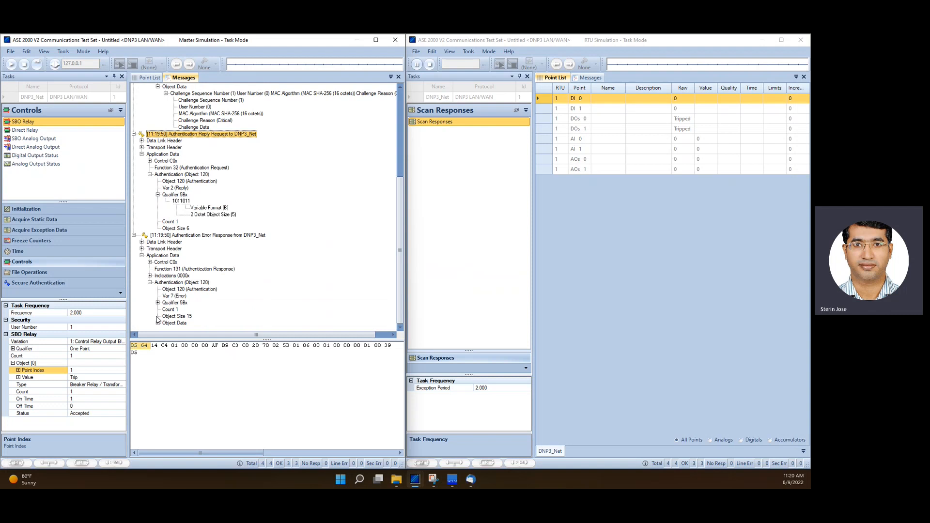
left_click(175, 296)
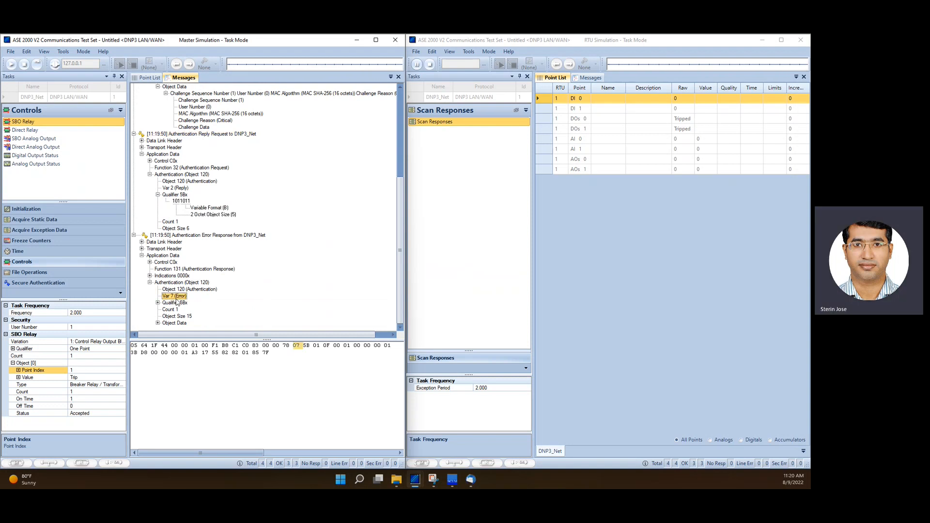
left_click(158, 323)
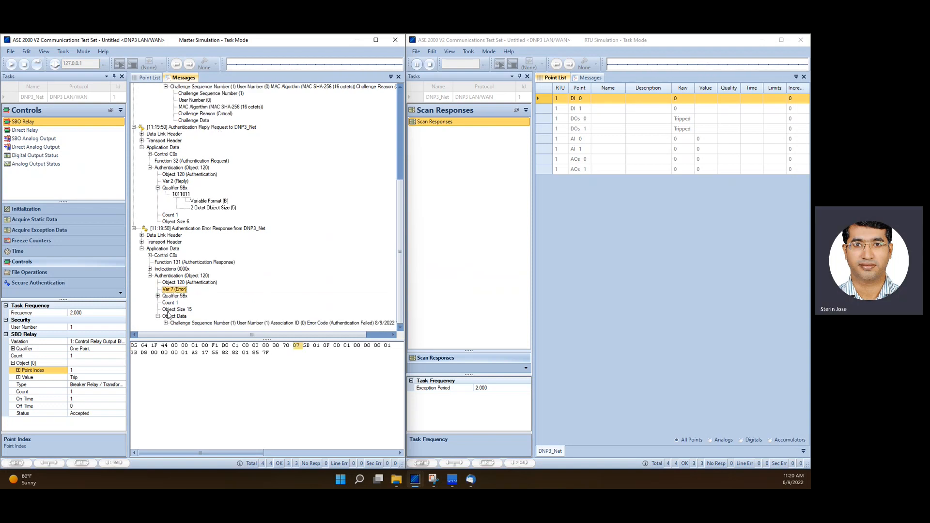
Expand the Authentication Error Response's object data and select its error code field
left_click(165, 323)
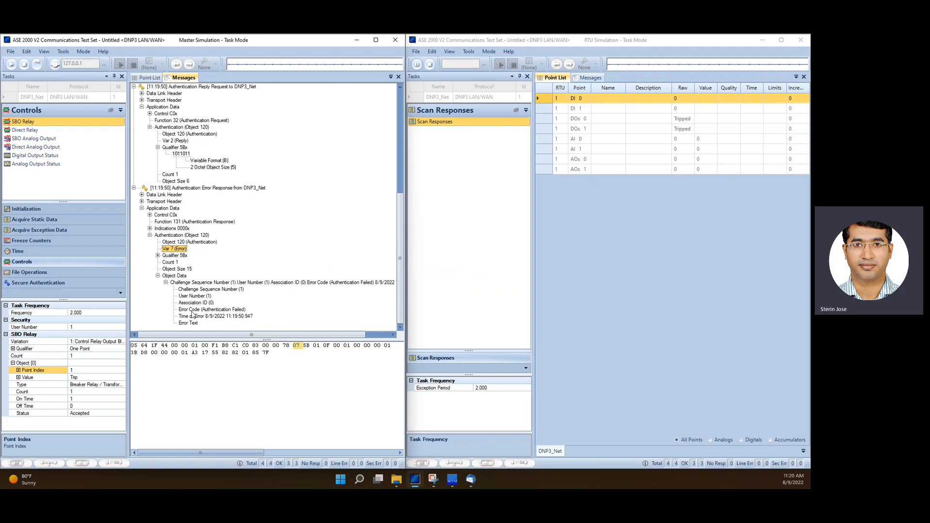
left_click(226, 309)
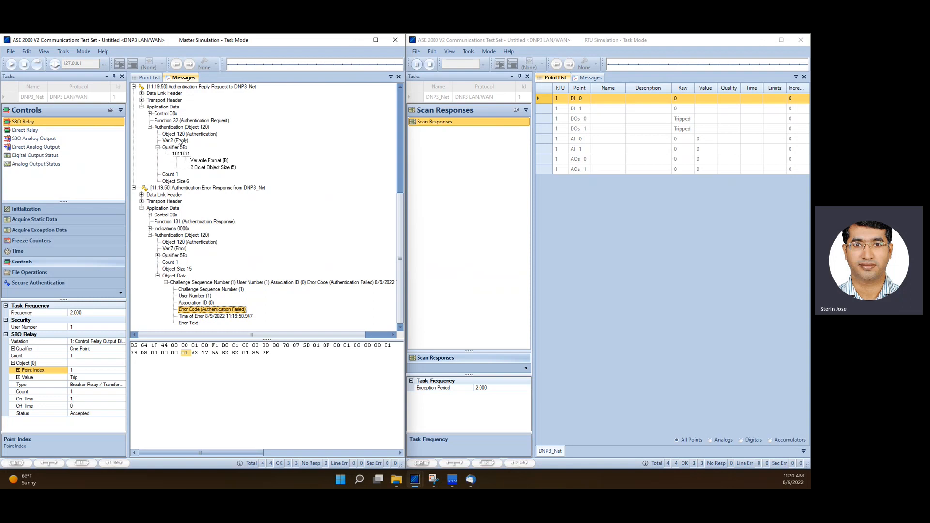
Collapse the expanded messages and run the Session Key Change secure authentication task
left_click(134, 86)
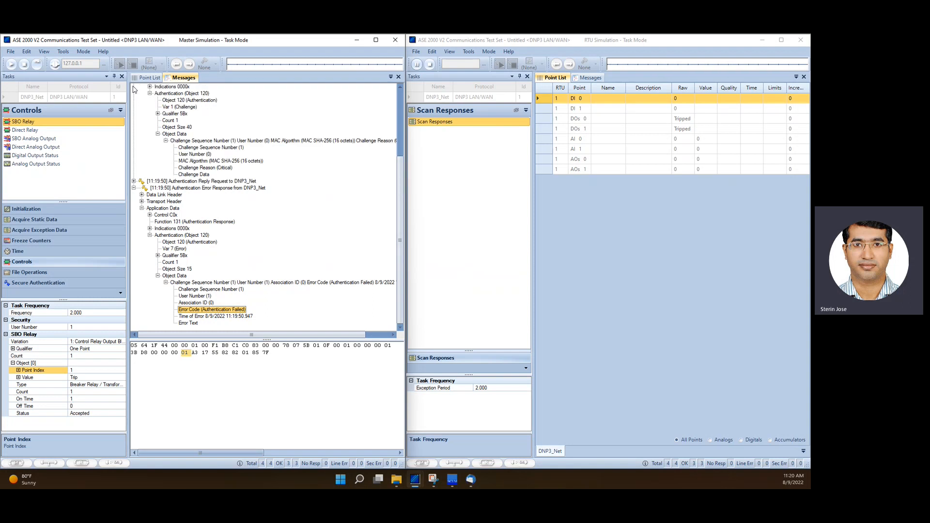
left_click(134, 188)
left_click(134, 141)
left_click(134, 114)
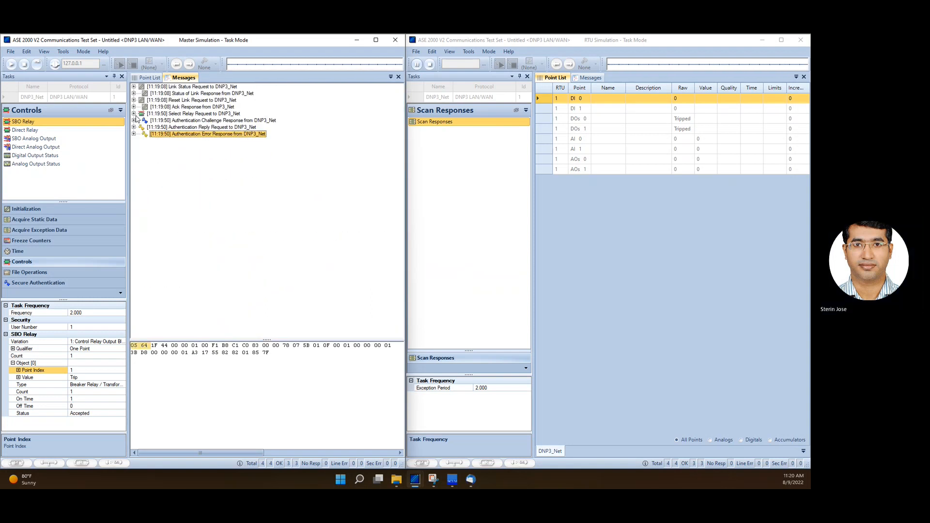
left_click(35, 283)
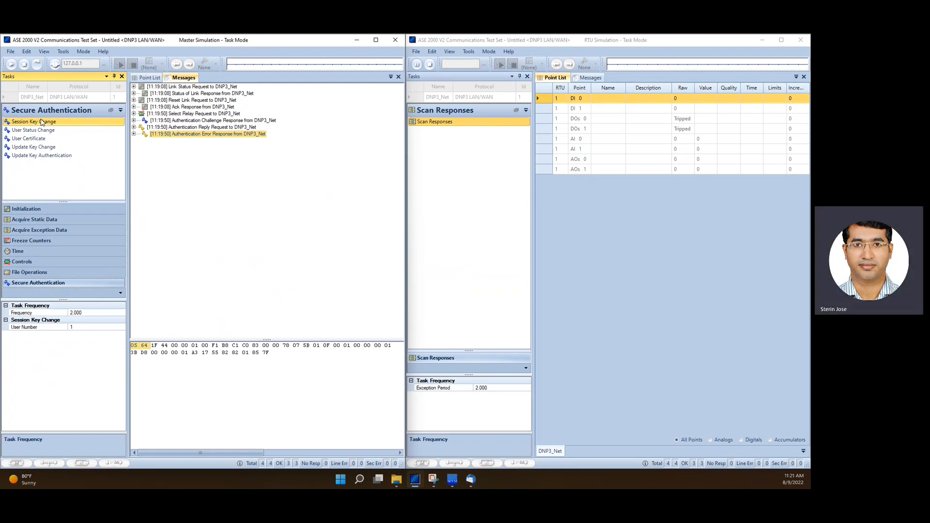
left_click(39, 68)
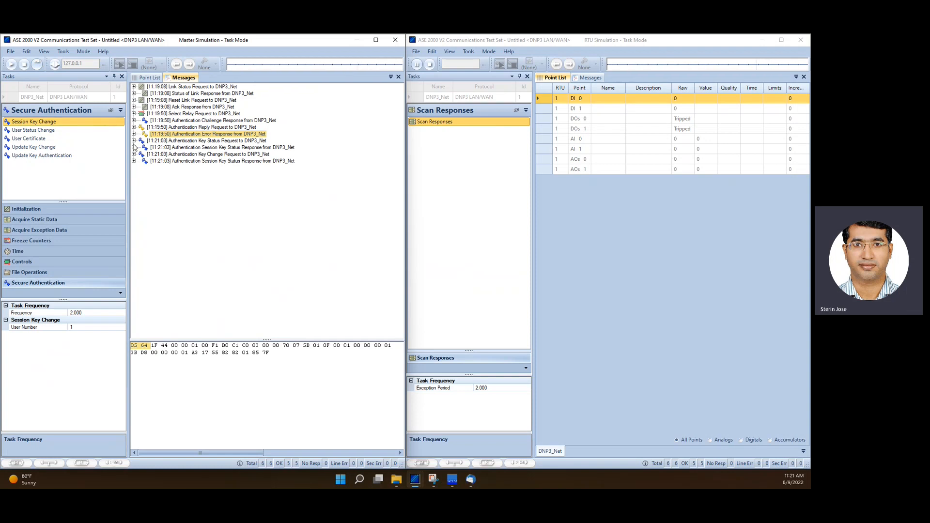
Expand the Authentication Key Status Request message down to its object data and user number
left_click(179, 142)
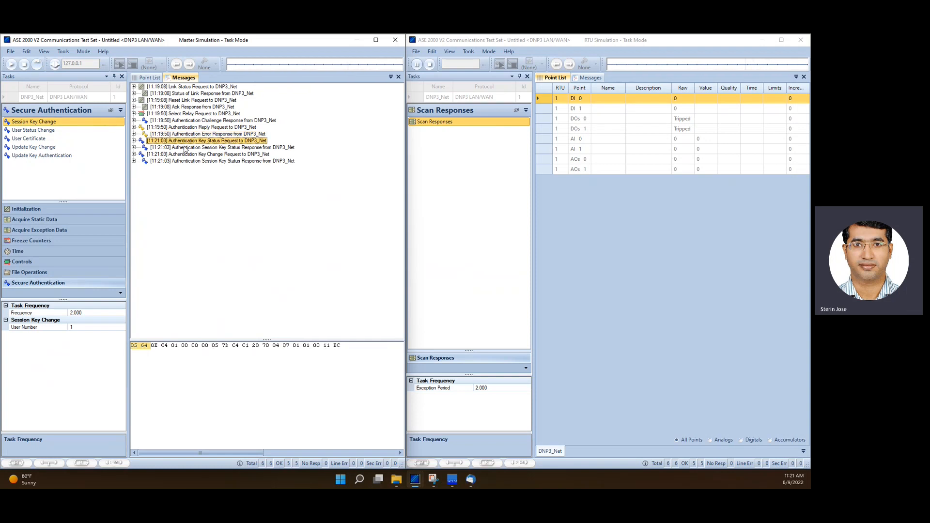
left_click(133, 141)
left_click(142, 160)
left_click(149, 182)
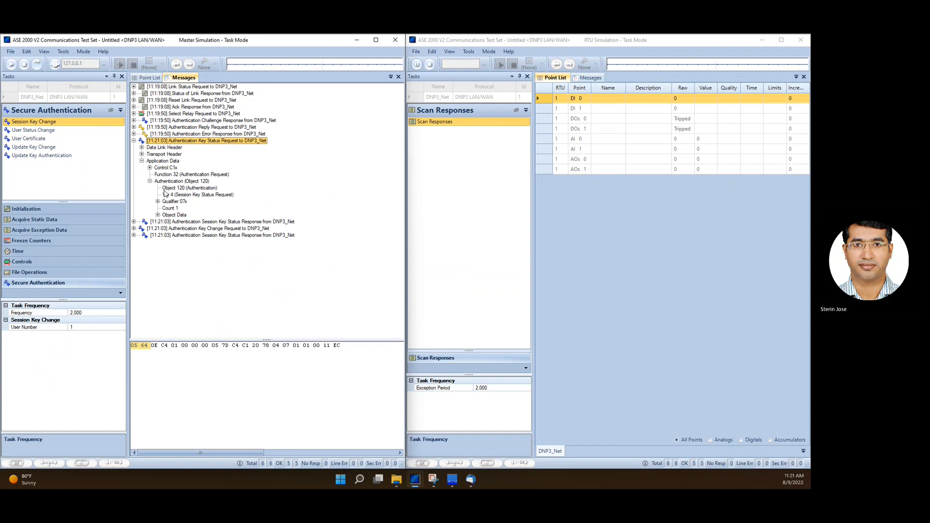
left_click(197, 195)
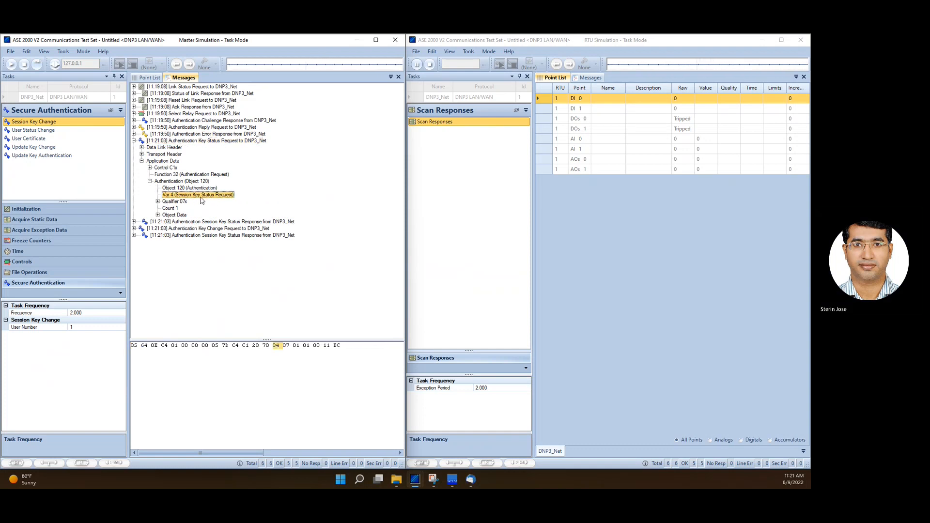
left_click(157, 214)
left_click(166, 221)
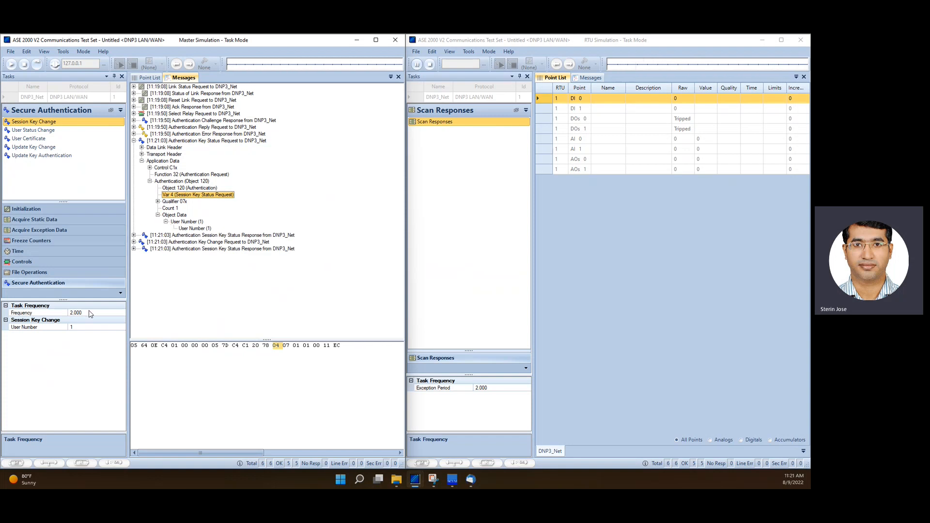
Expand the first Session Key Status Response and inspect its key status, challenge data length and MAC algorithm fields
left_click(134, 235)
left_click(141, 255)
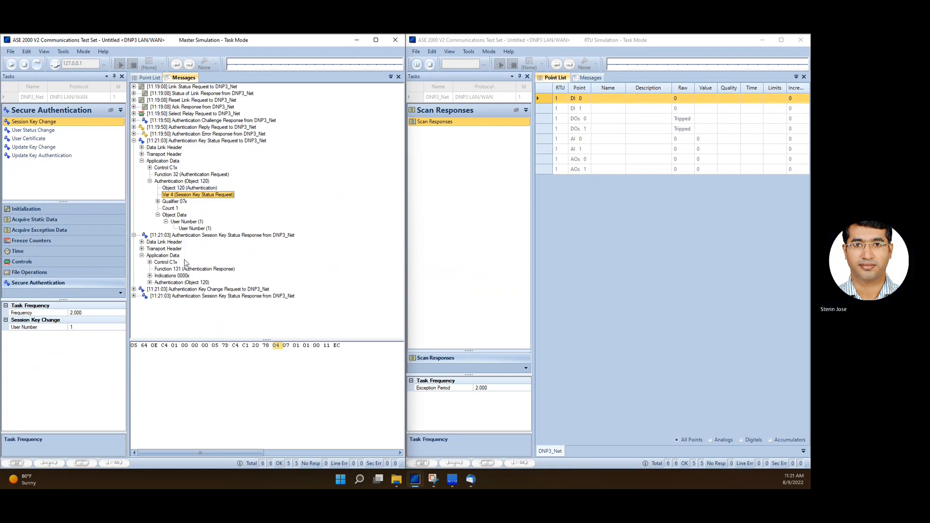
left_click(149, 282)
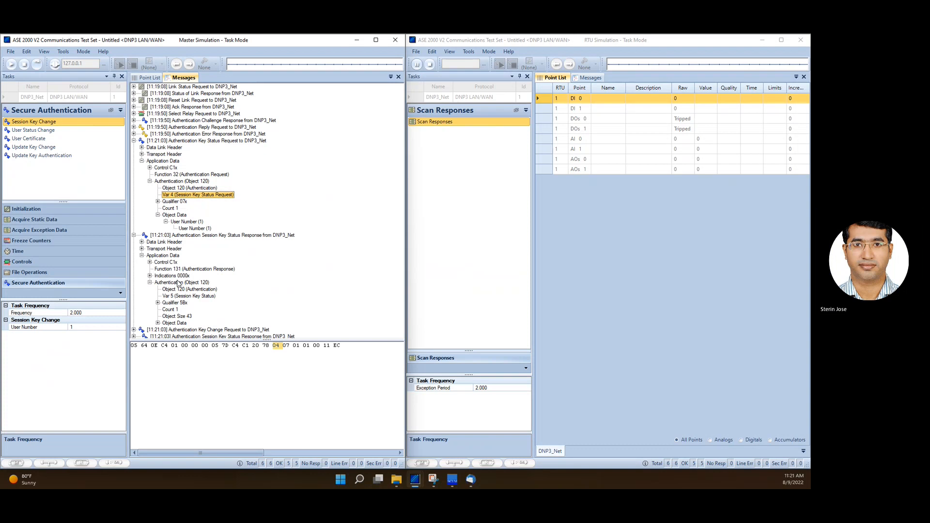
left_click(157, 303)
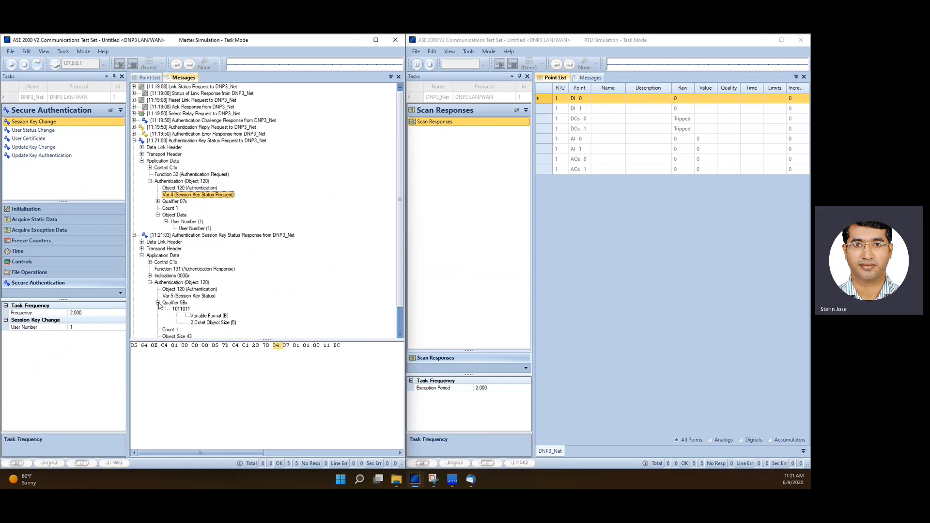
left_click(158, 316)
left_click(166, 323)
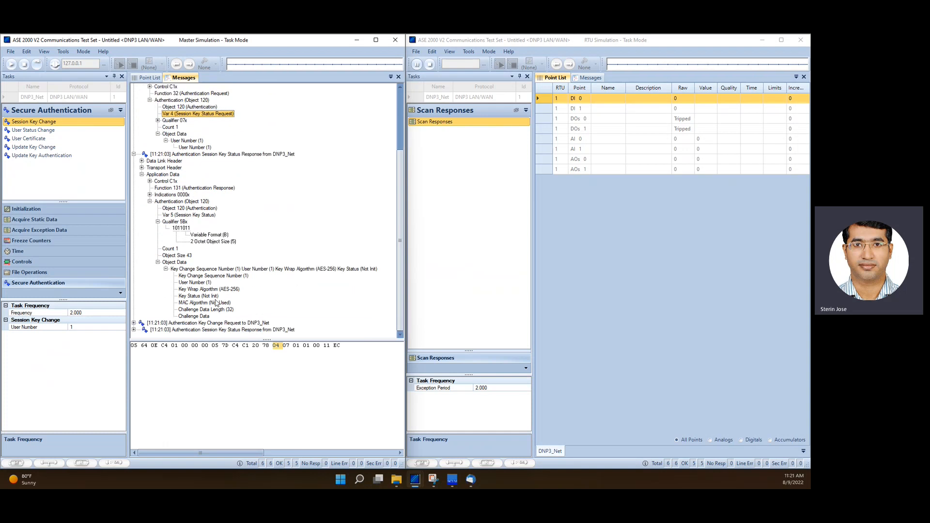
left_click(192, 296)
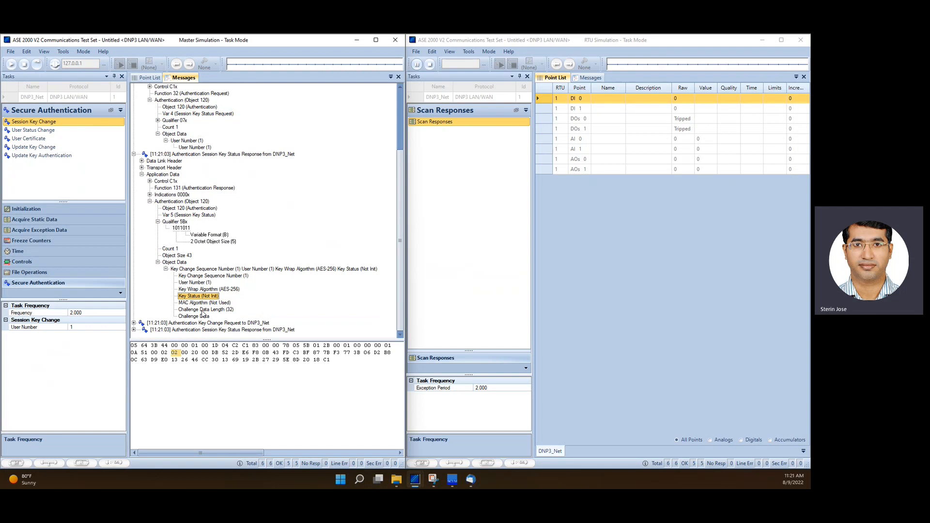
left_click(207, 310)
left_click(206, 303)
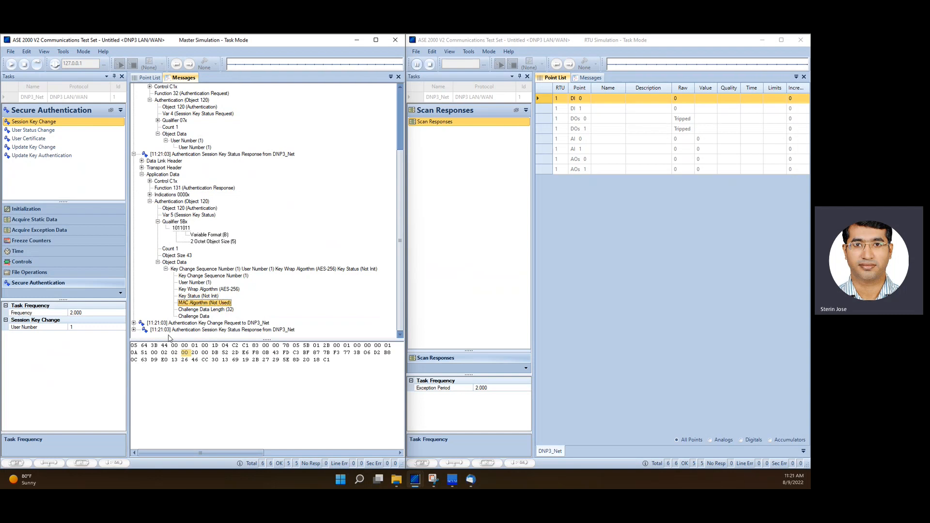
Expand the Authentication Key Change Request and inspect its key change sequence number and encrypted key wrap data
left_click(134, 323)
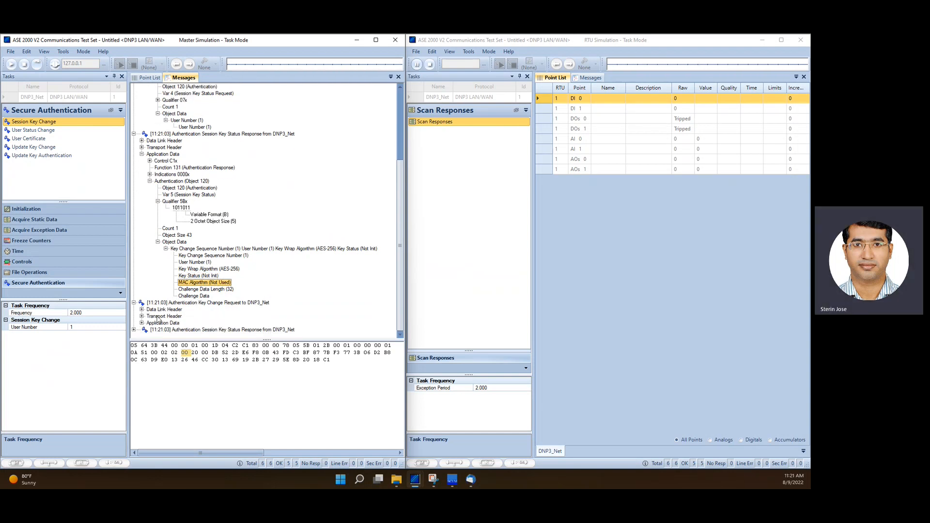
left_click(142, 323)
left_click(149, 327)
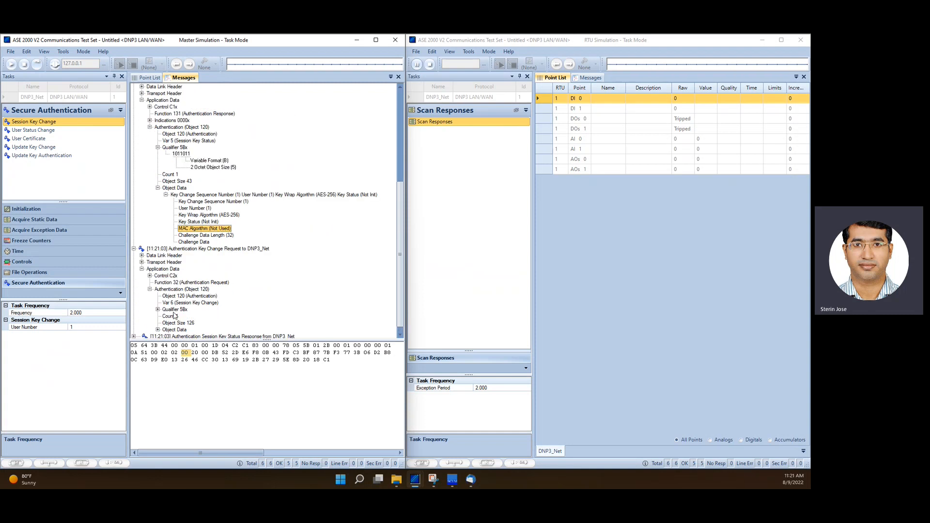
left_click(157, 322)
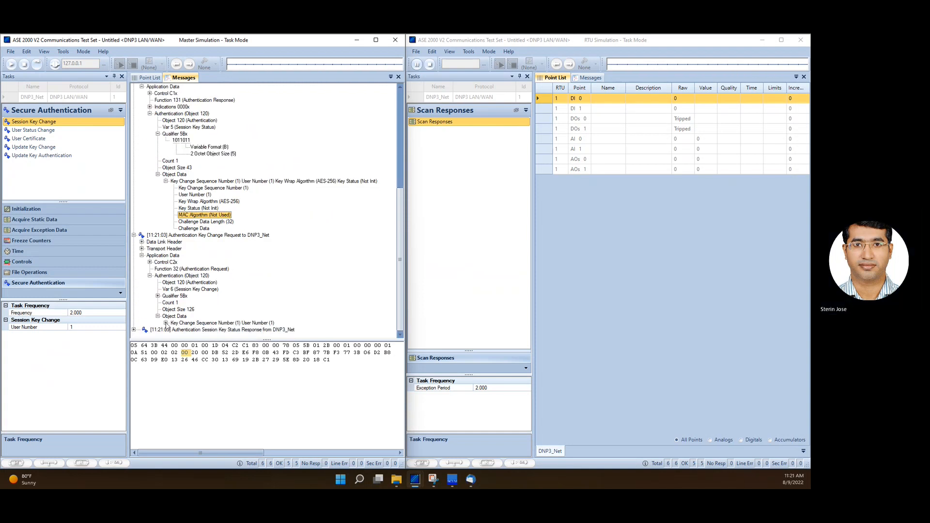
left_click(166, 323)
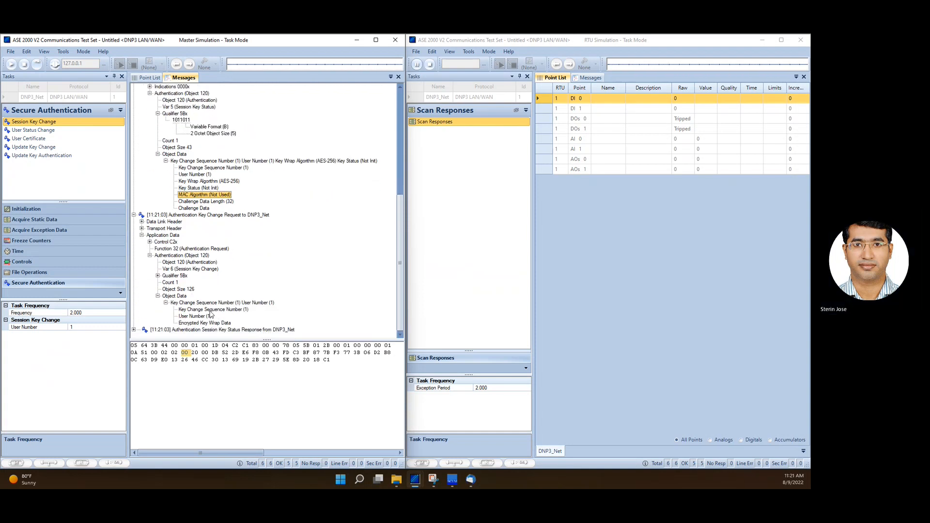
left_click(210, 311)
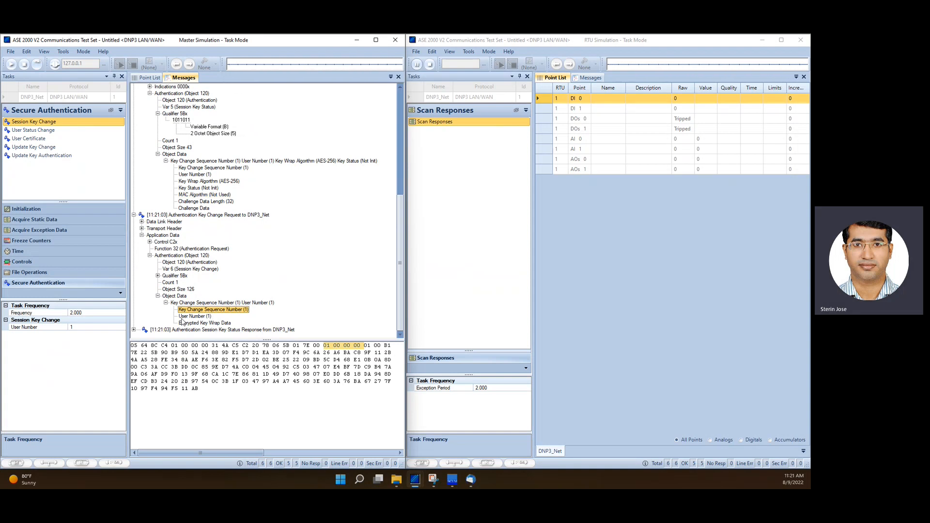
left_click(213, 323)
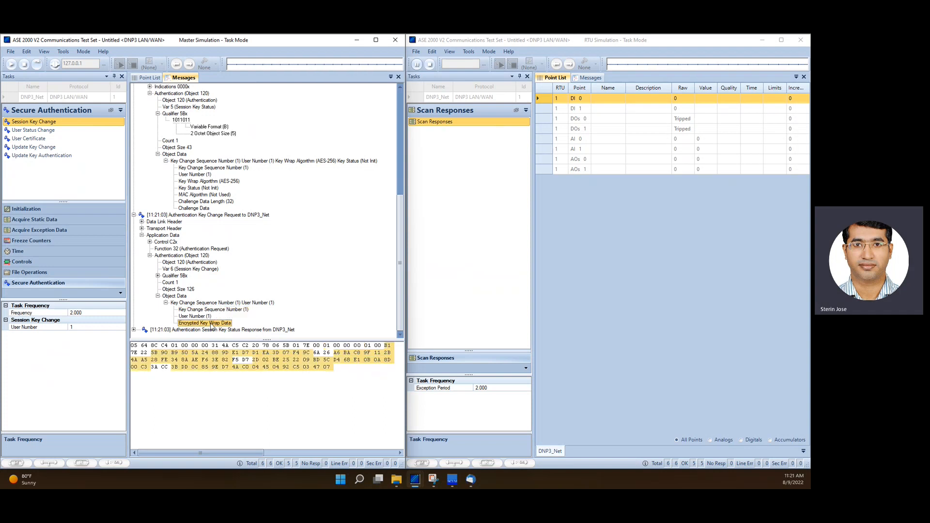
Expand the second Session Key Status Response and inspect its user number, key wrap algorithm and key status fields
left_click(135, 330)
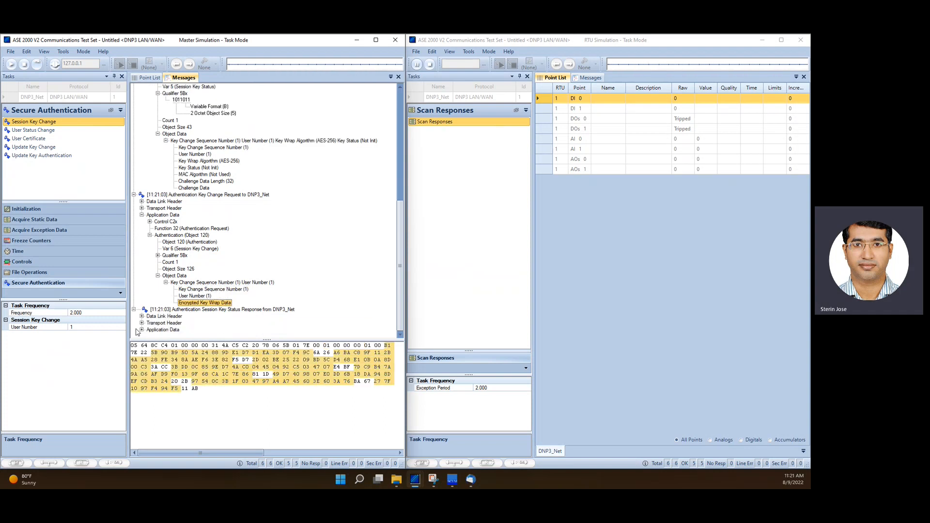
left_click(142, 330)
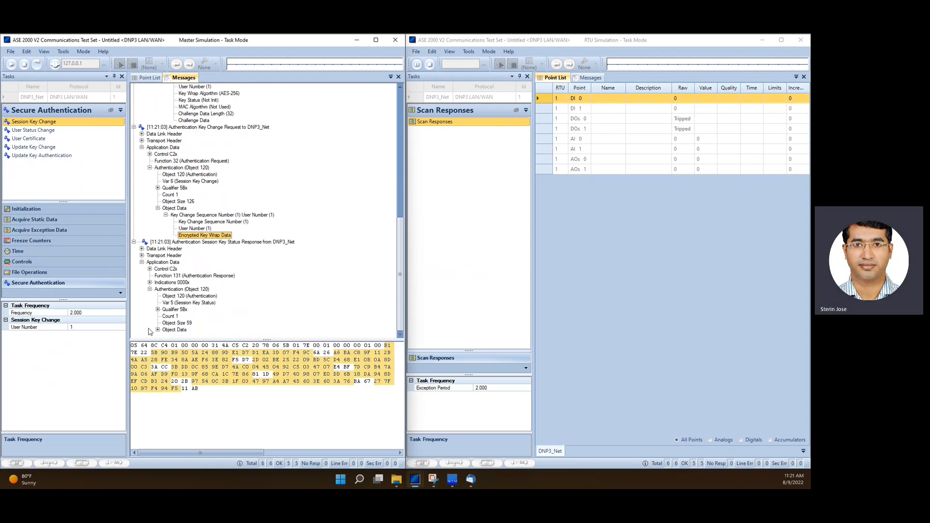
left_click(157, 330)
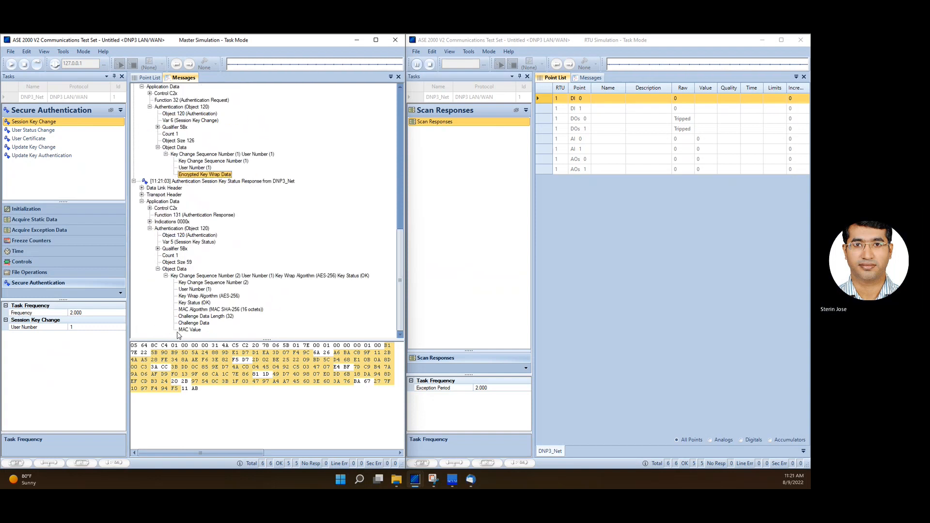
left_click(195, 296)
left_click(196, 291)
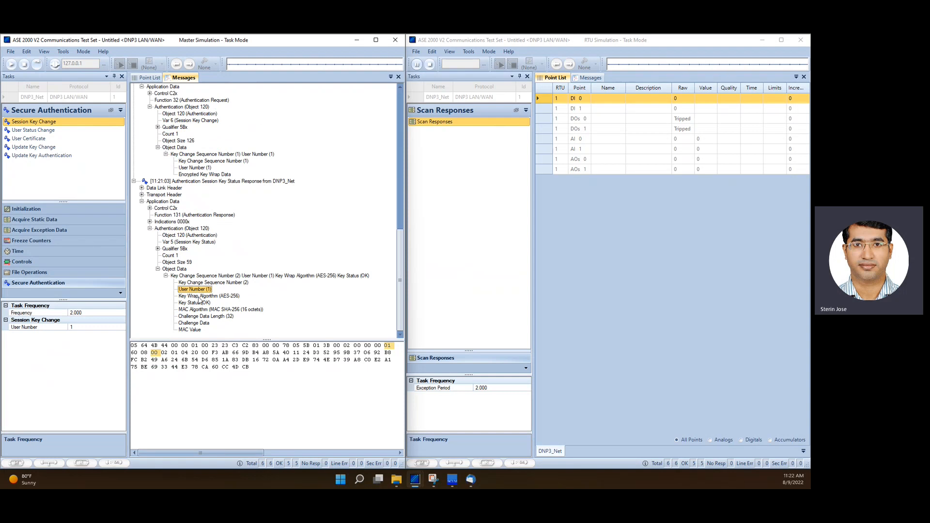
left_click(197, 296)
left_click(198, 303)
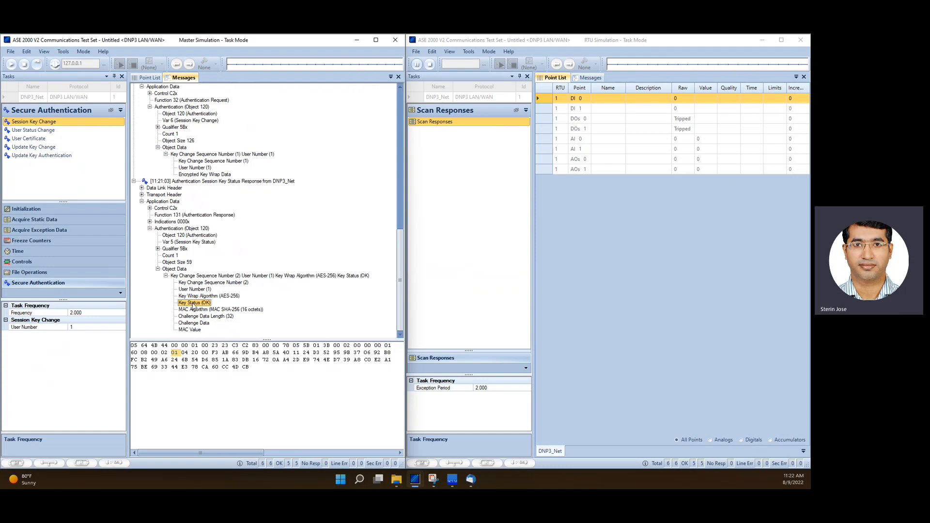
Collapse the messages, switch to the Controls tasks, and run the SBO Relay task again, confirming the control operation
left_click(134, 181)
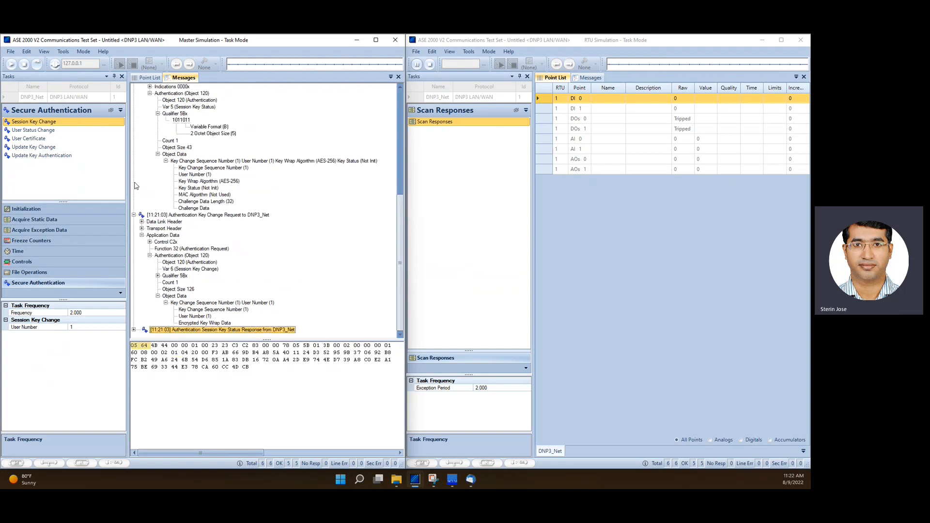
left_click(135, 216)
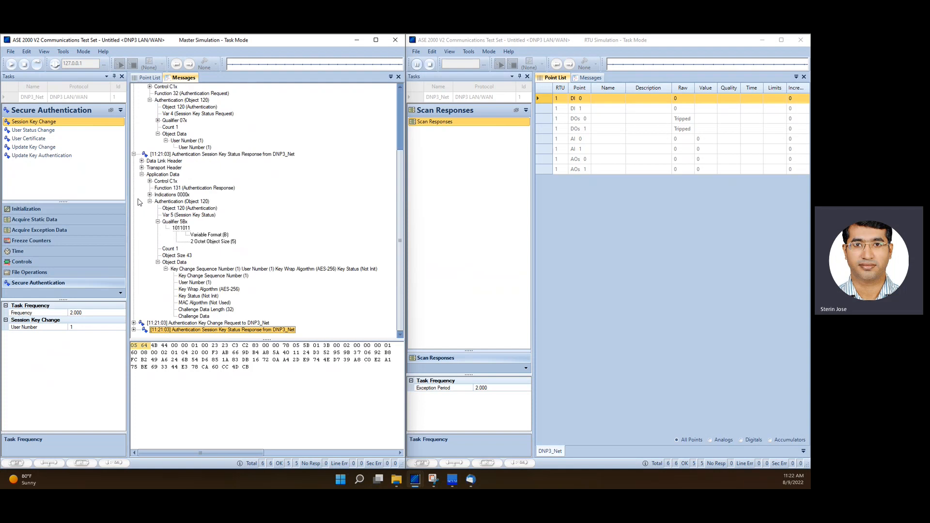
left_click(134, 160)
left_click(134, 140)
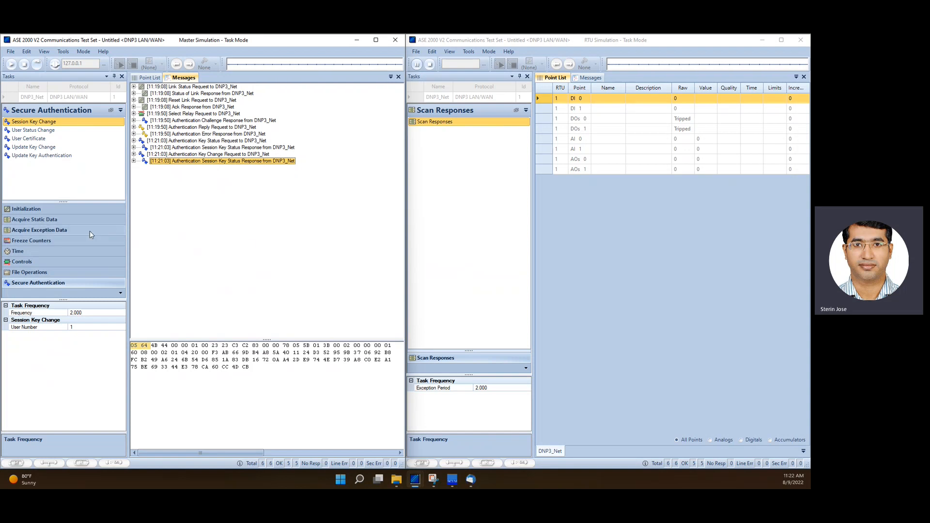
left_click(34, 263)
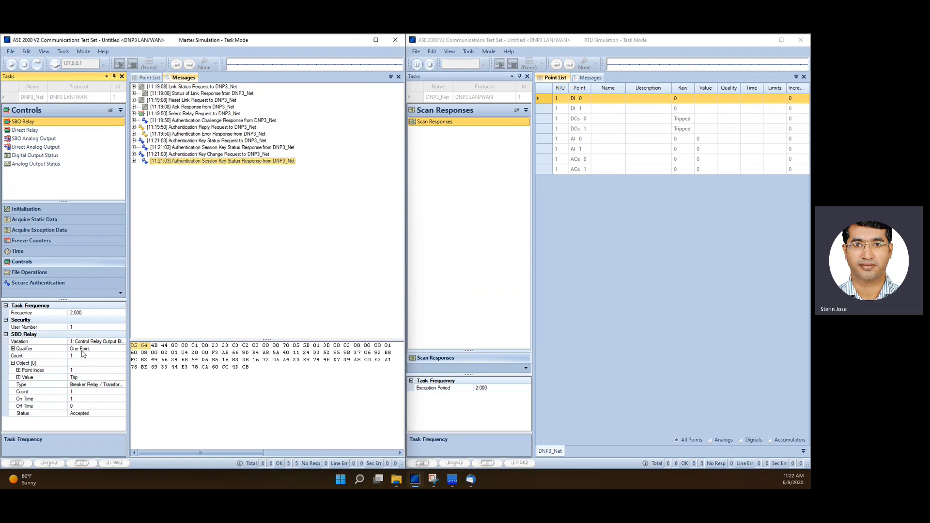
left_click(39, 66)
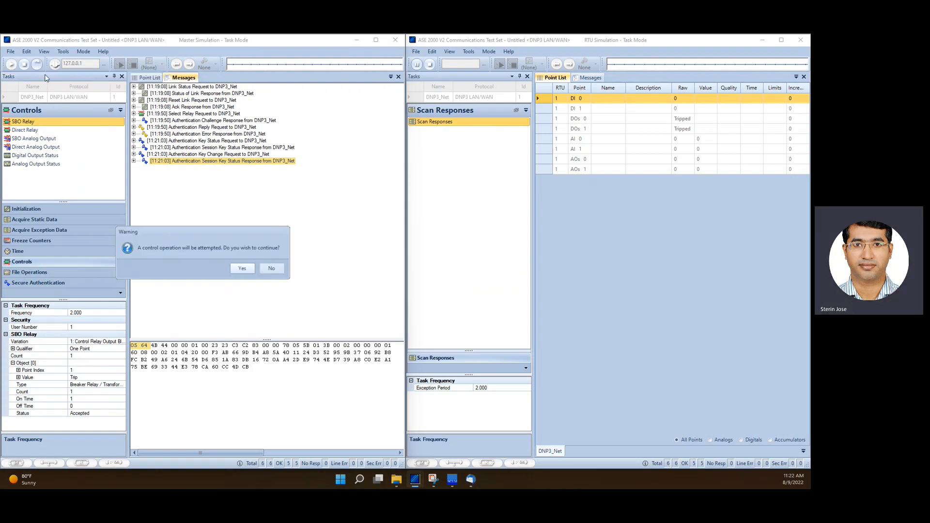
left_click(243, 269)
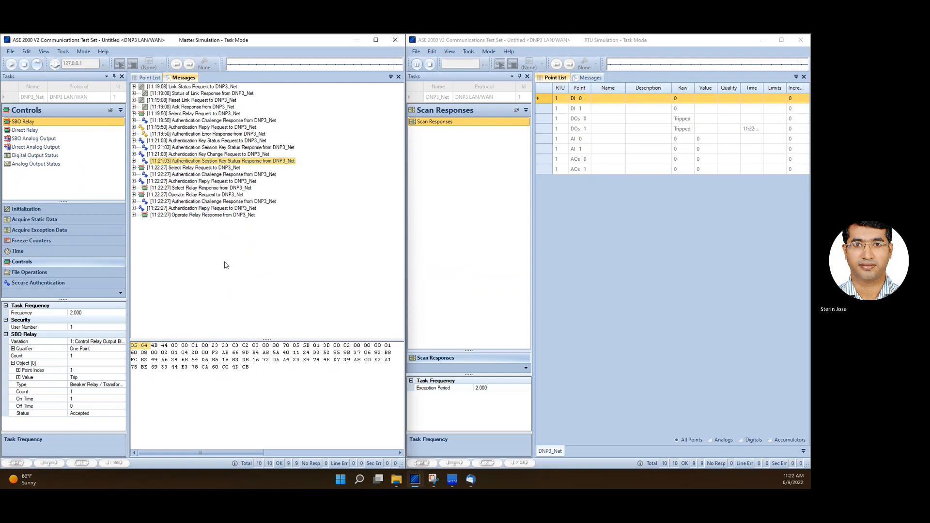
Select the Select Relay Request, then expand the first Authentication Challenge Response down to its challenge object data
left_click(184, 168)
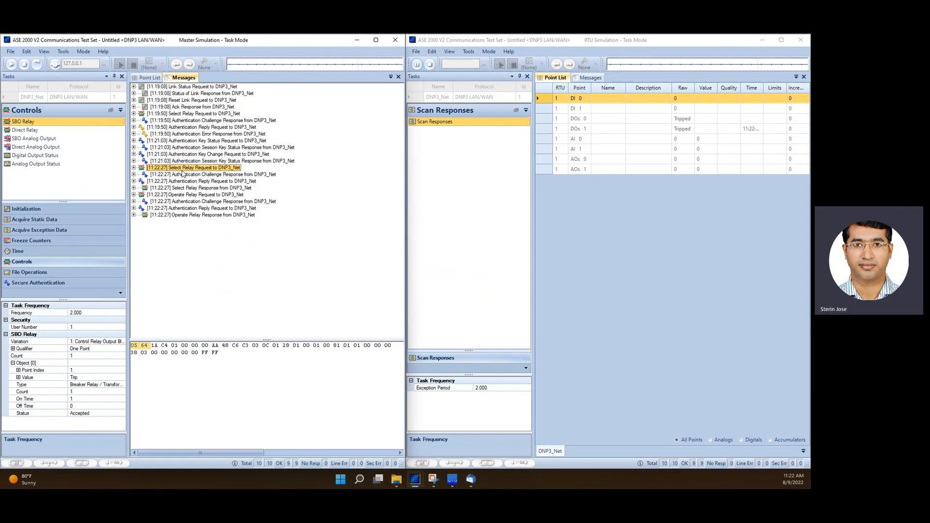
left_click(182, 174)
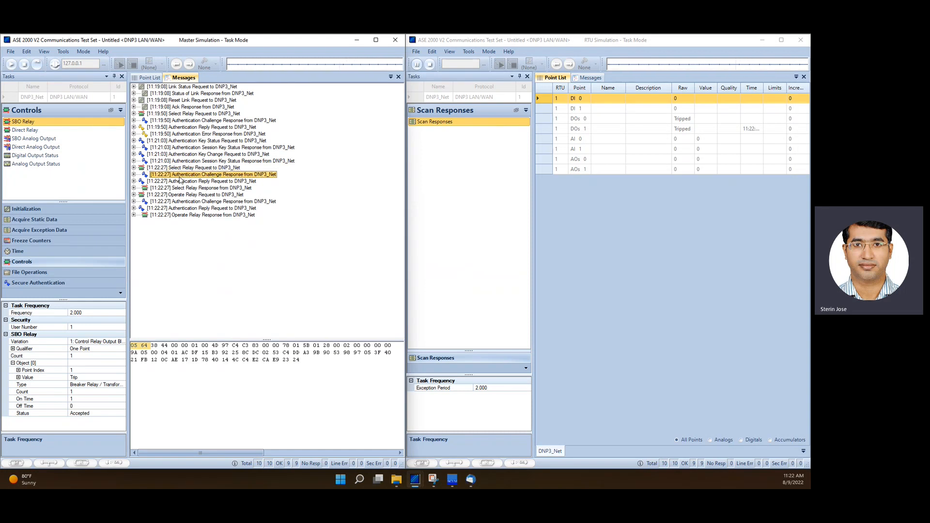
left_click(134, 174)
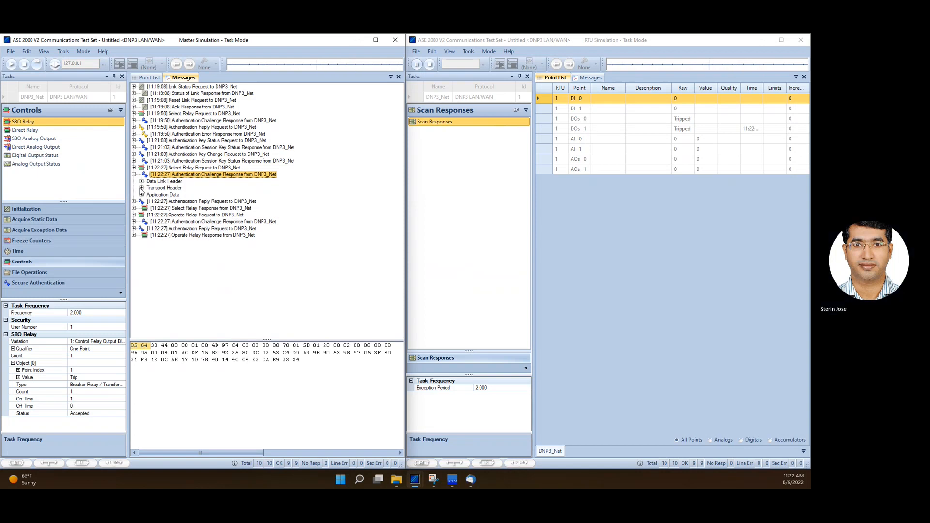
left_click(142, 195)
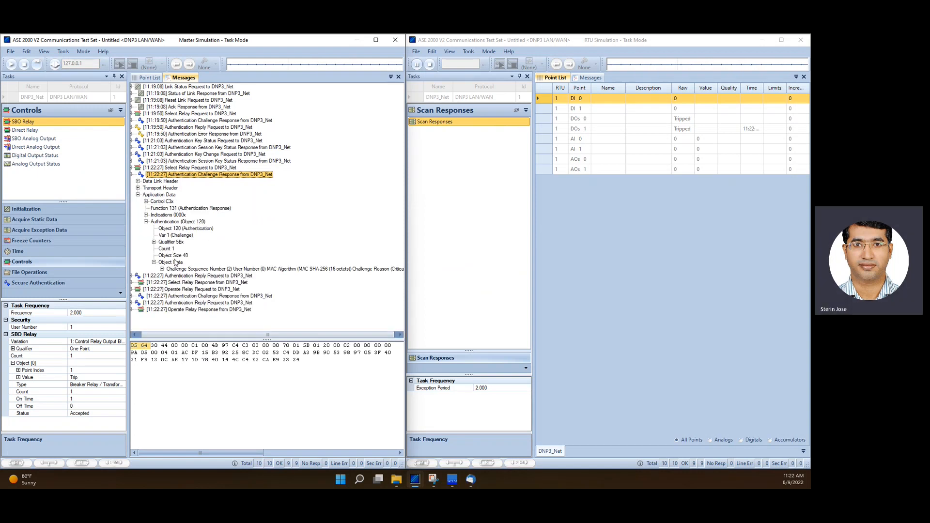
left_click(166, 268)
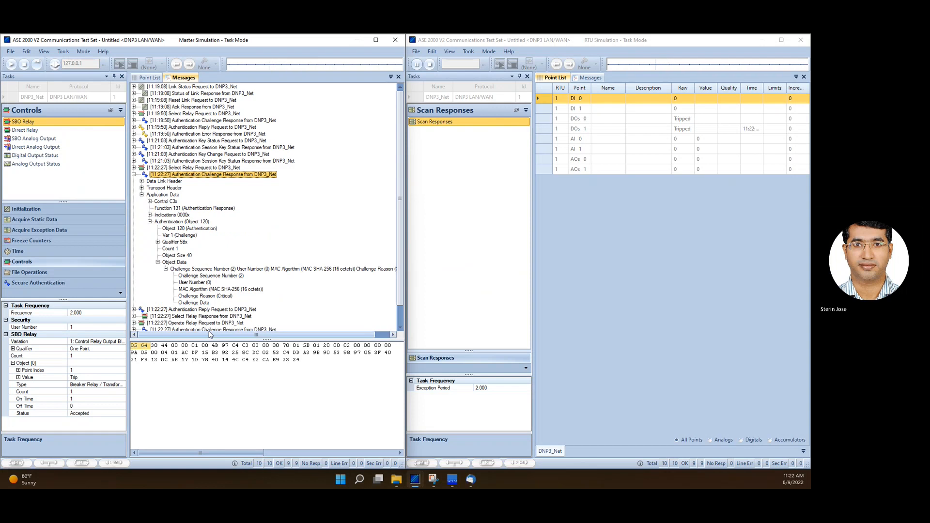
Expand the following Authentication Reply Request and inspect its challenge sequence number, user number and MAC value
scroll(160, 300, "down", 1)
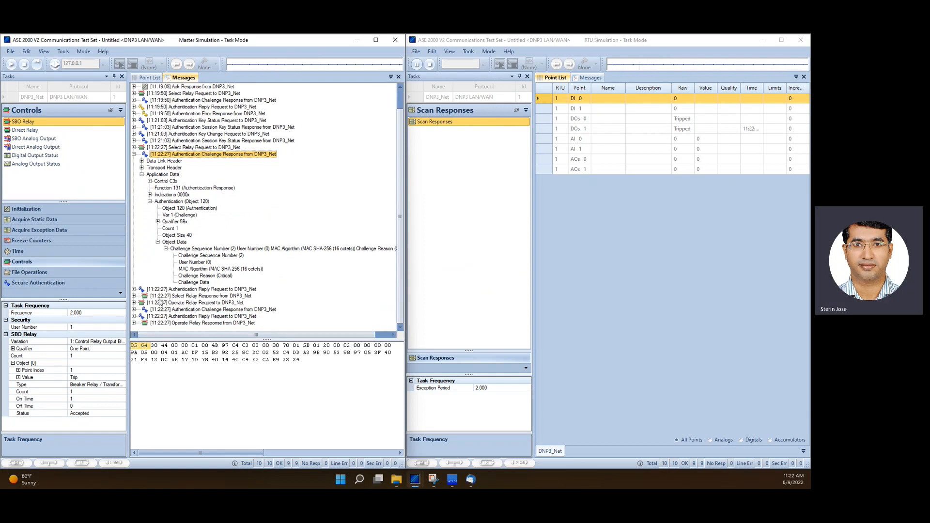
left_click(134, 290)
left_click(142, 309)
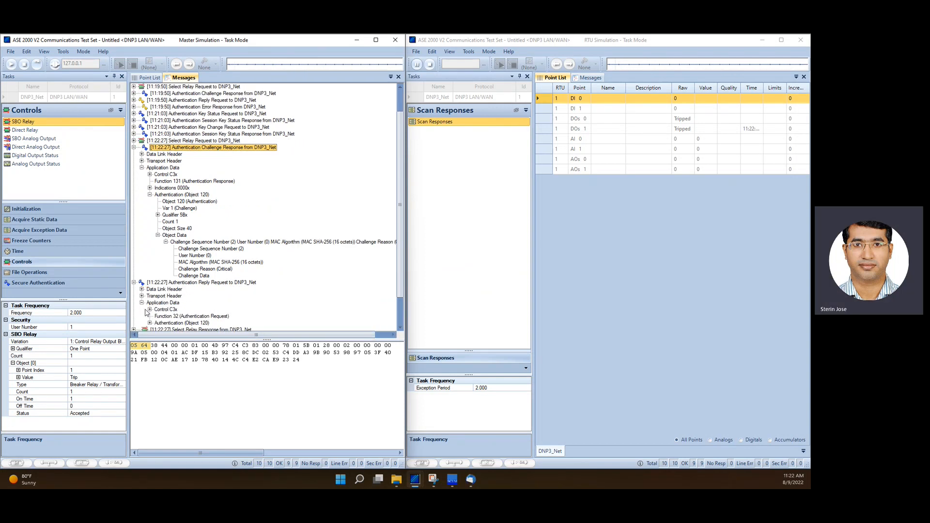
left_click(151, 301)
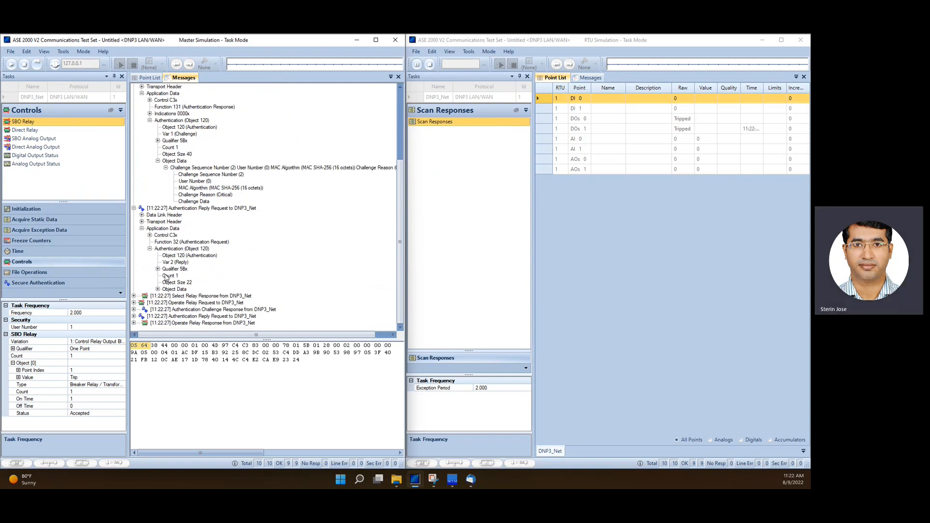
left_click(157, 289)
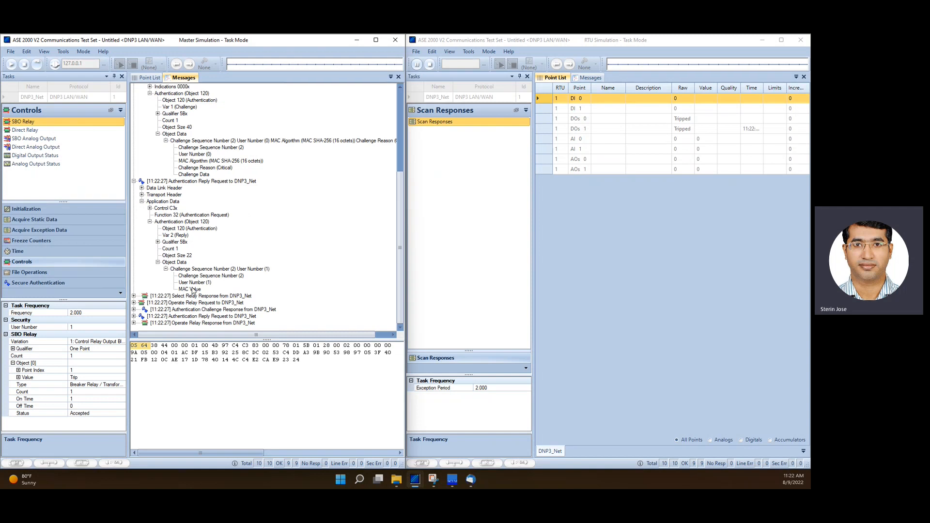
left_click(200, 281)
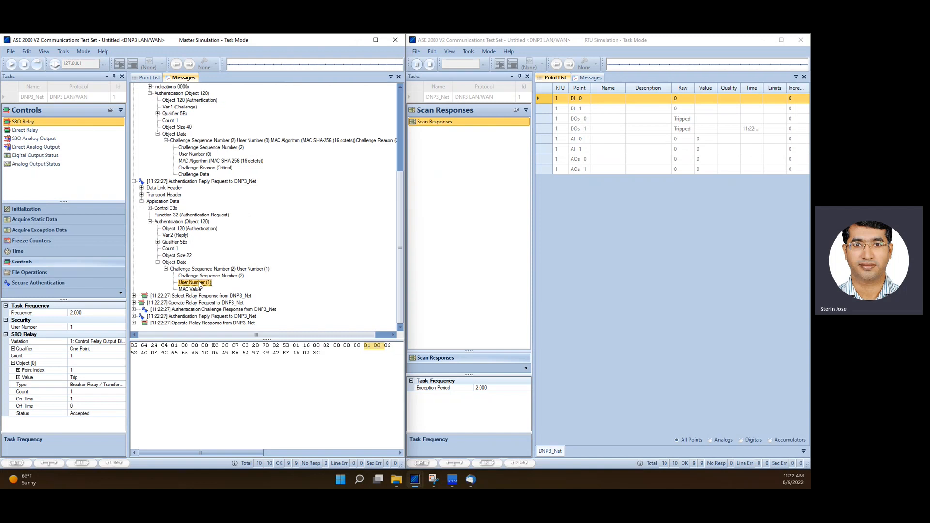
left_click(189, 289)
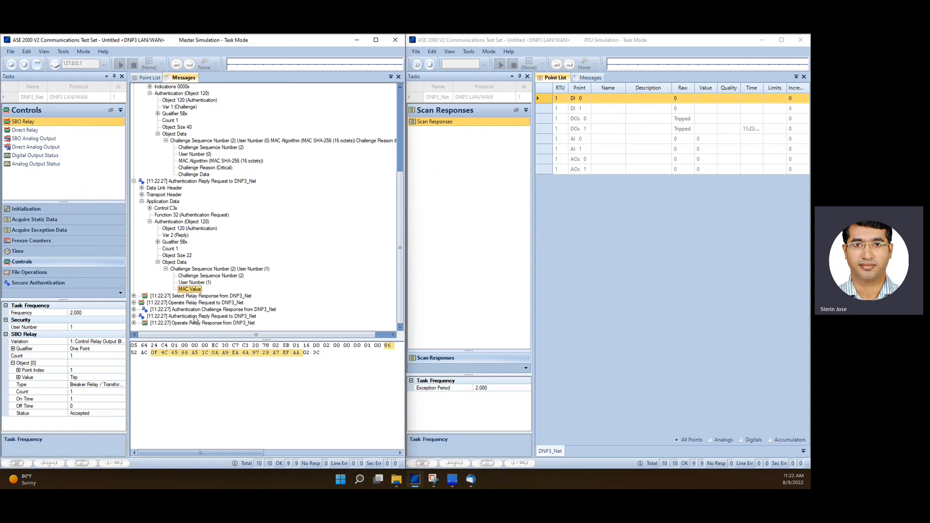
Expand the Select Relay Response and inspect the control relay output block in its object data
left_click(134, 295)
scroll(158, 299, "down", 1)
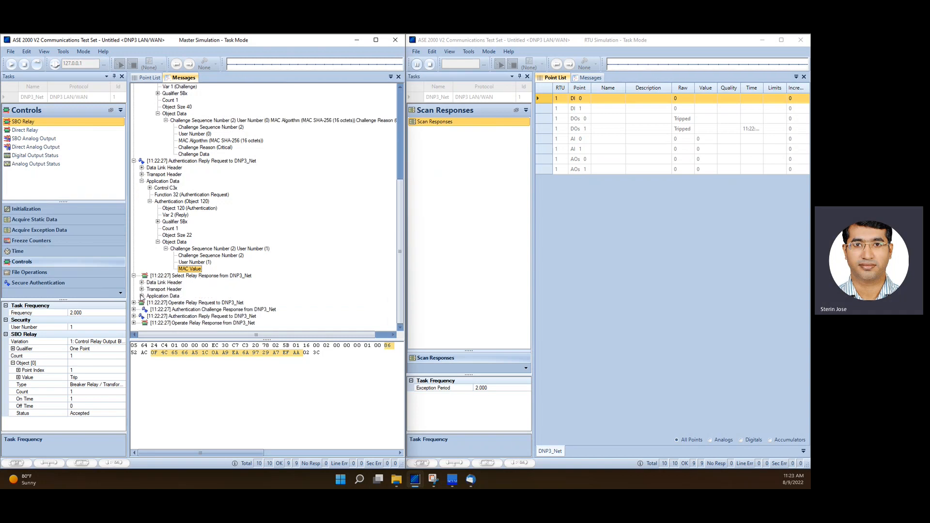
left_click(142, 296)
scroll(151, 326, "down", 2)
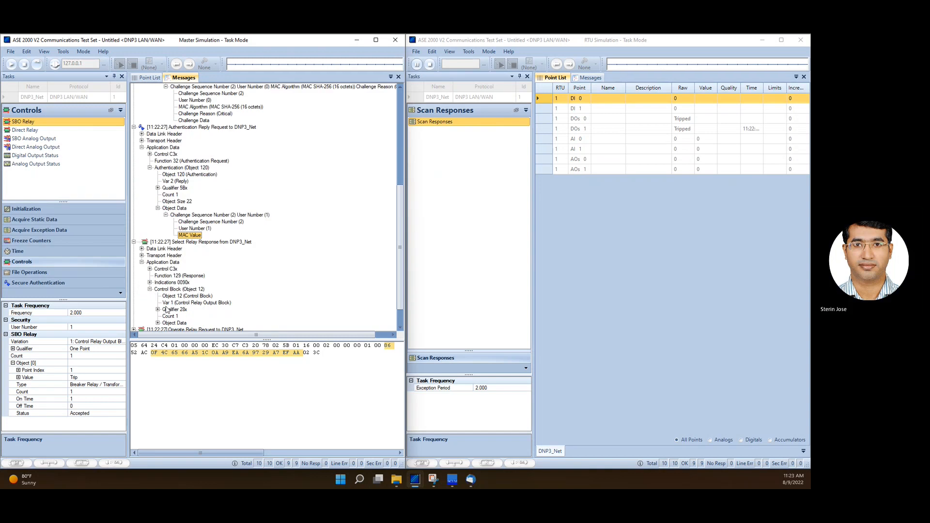
scroll(169, 304, "down", 2)
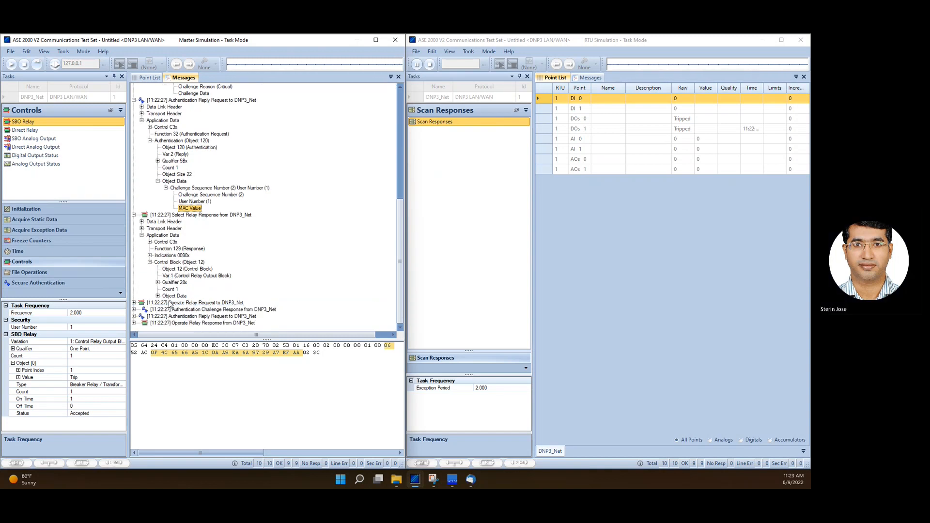
left_click(157, 296)
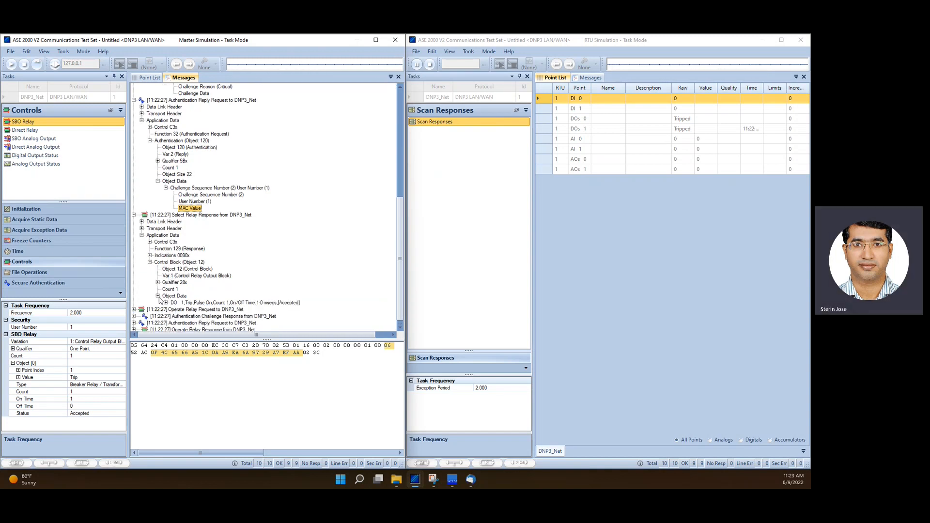
left_click(165, 302)
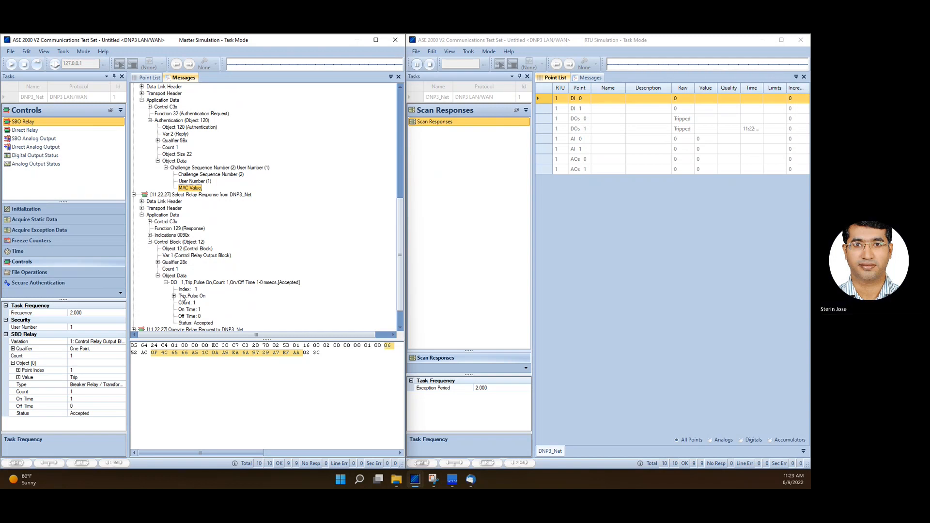
Expand the Operate Relay Request's control block and the second Authentication Challenge Response's application data
scroll(143, 315, "down", 2)
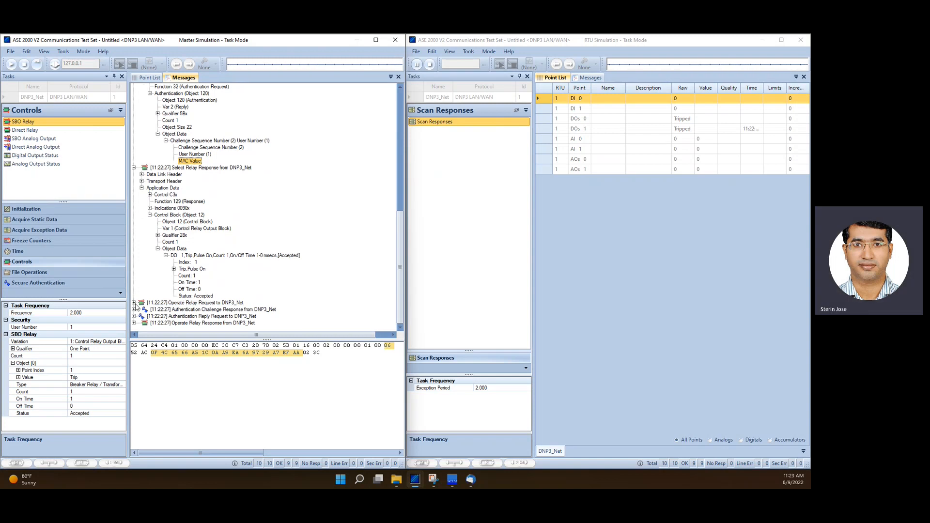
left_click(134, 302)
left_click(142, 302)
left_click(150, 303)
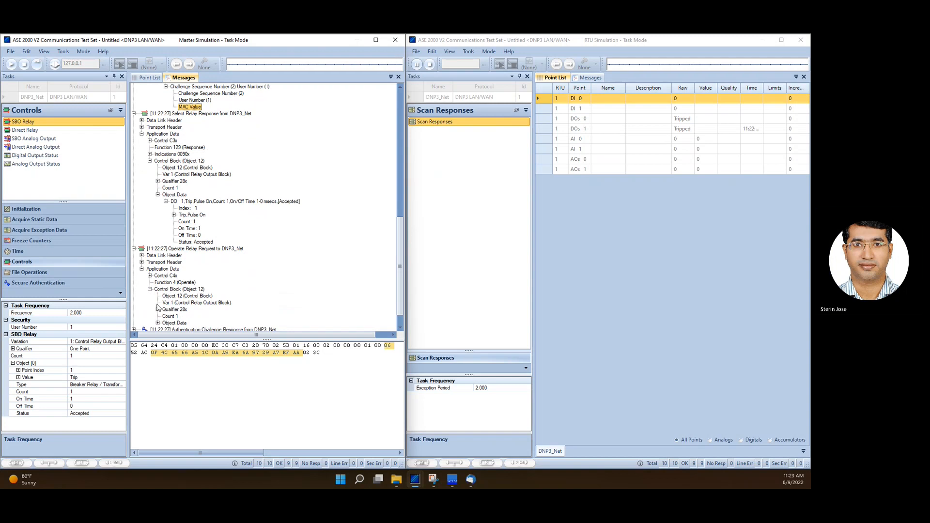
left_click(134, 309)
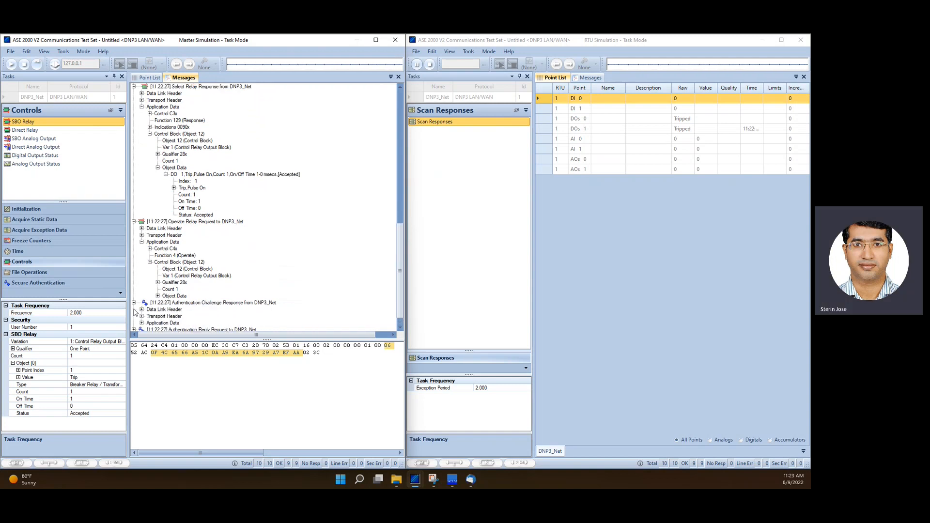
left_click(142, 309)
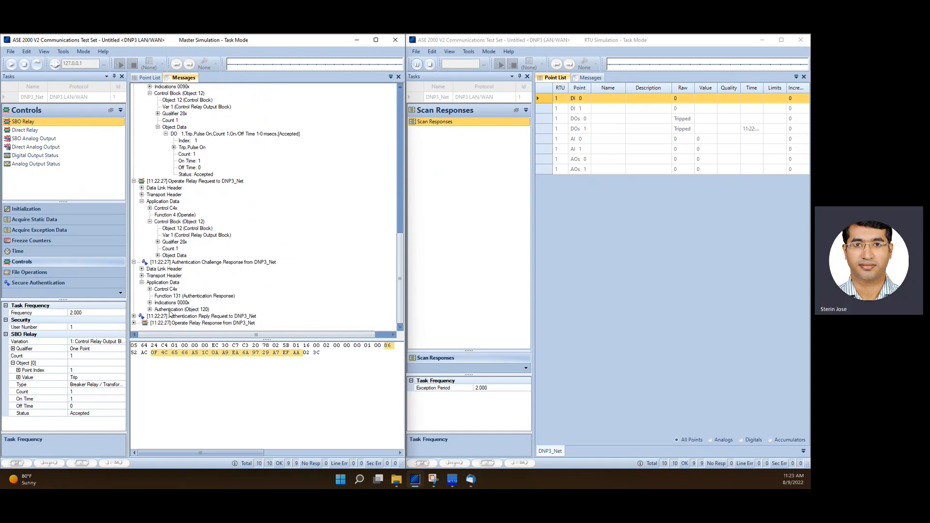
Expand the second Authentication Reply Request and inspect its challenge sequence number, user number and MAC value
left_click(134, 316)
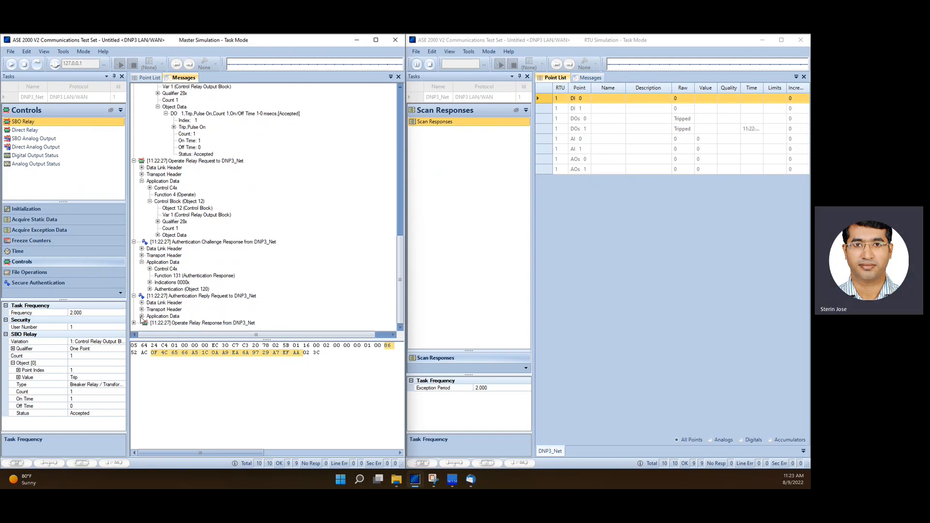
left_click(142, 316)
left_click(150, 323)
left_click(157, 316)
left_click(166, 323)
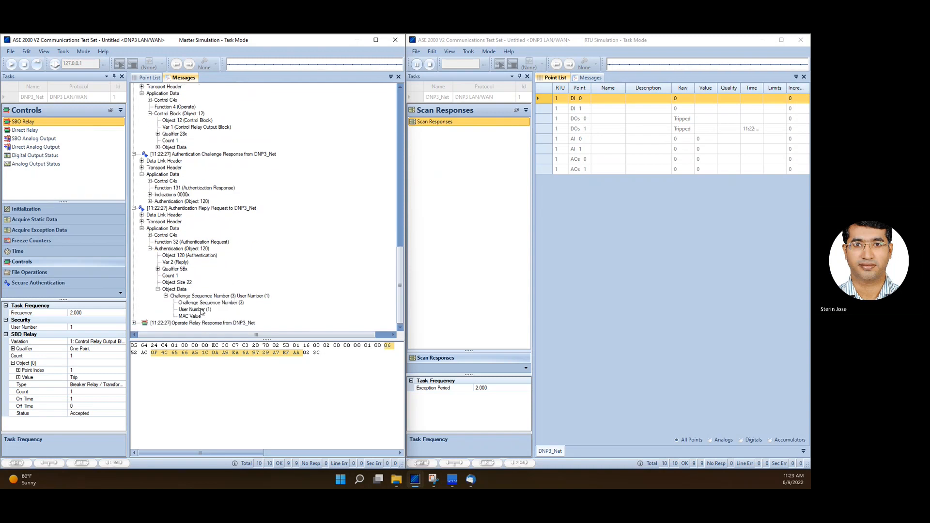
Expand the second challenge's authentication object data and inspect its MAC algorithm and challenge reason
left_click(150, 201)
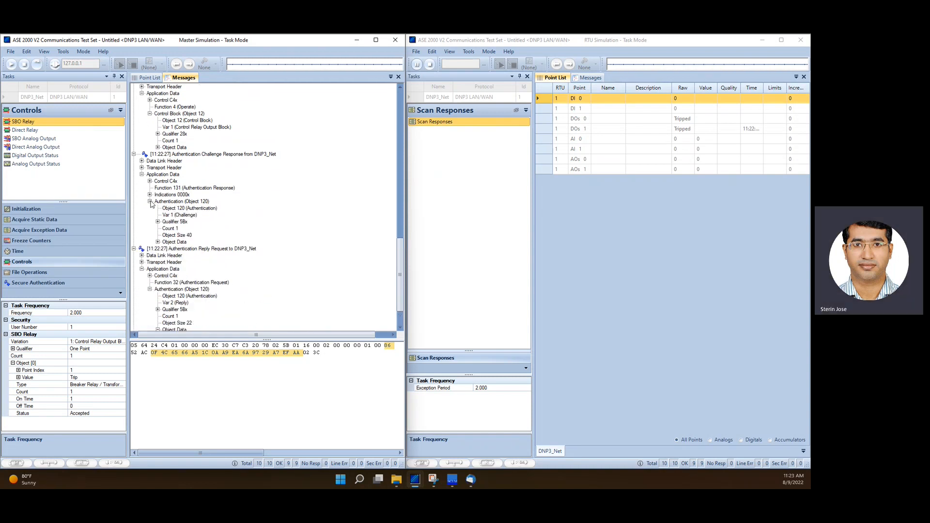
left_click(158, 242)
double_click(179, 249)
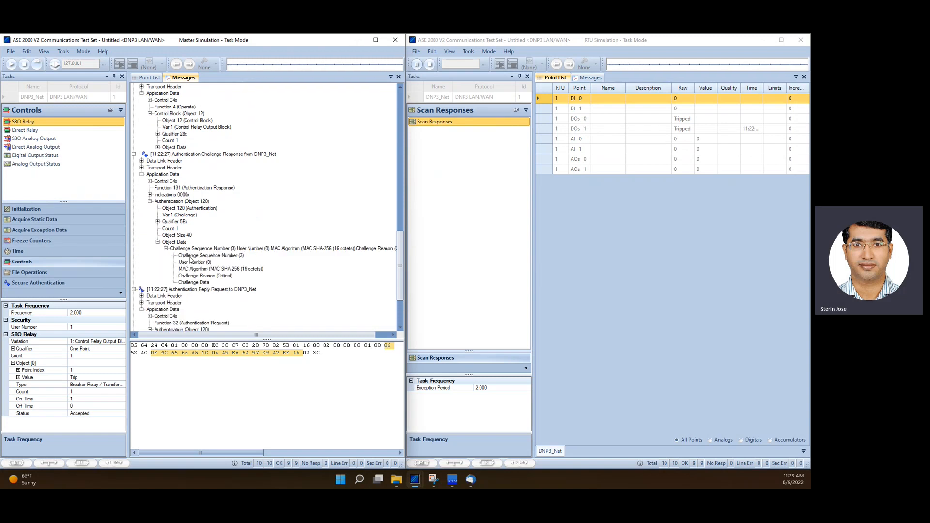
scroll(187, 253, "down", 4)
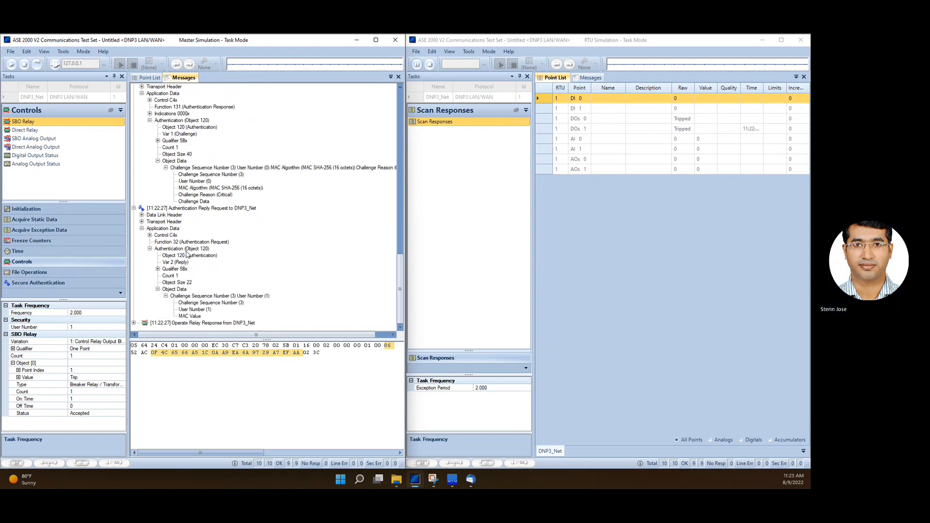
left_click(190, 195)
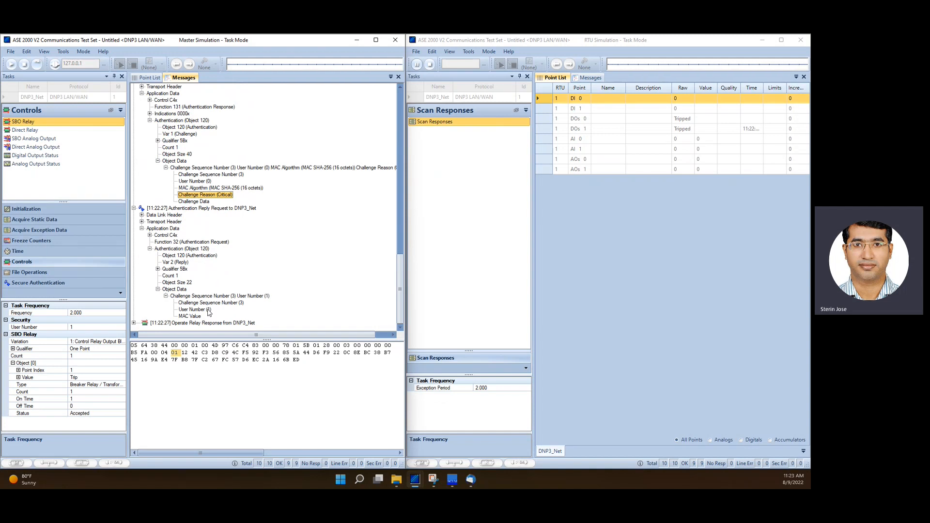
Expand the Operate Relay Response and inspect its application data and control block
left_click(134, 323)
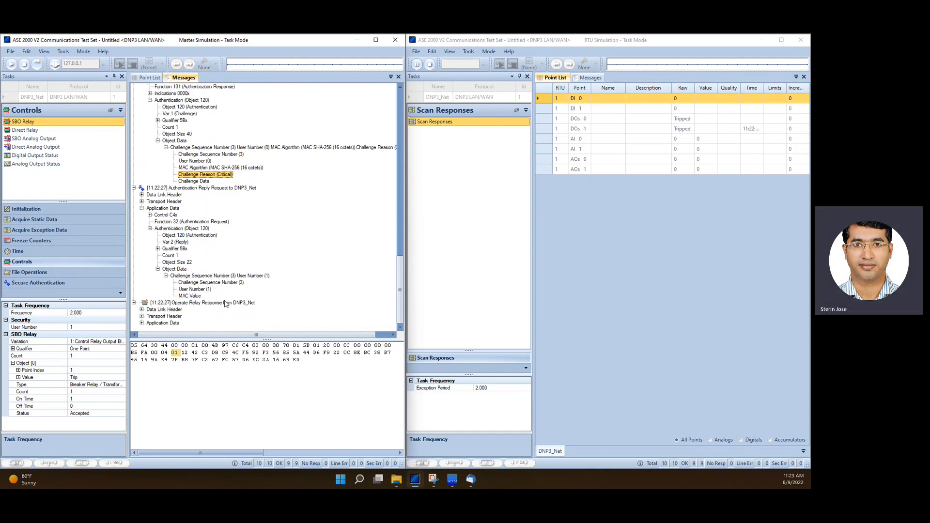
left_click(142, 323)
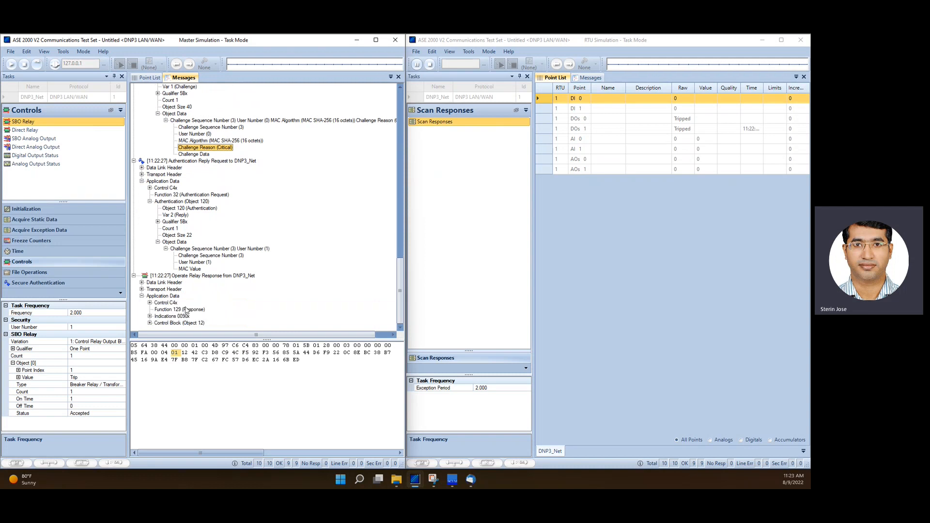
left_click(150, 323)
Collapse all expanded messages in the log and switch to the Secure Authentication tasks
scroll(208, 193, "up", 20)
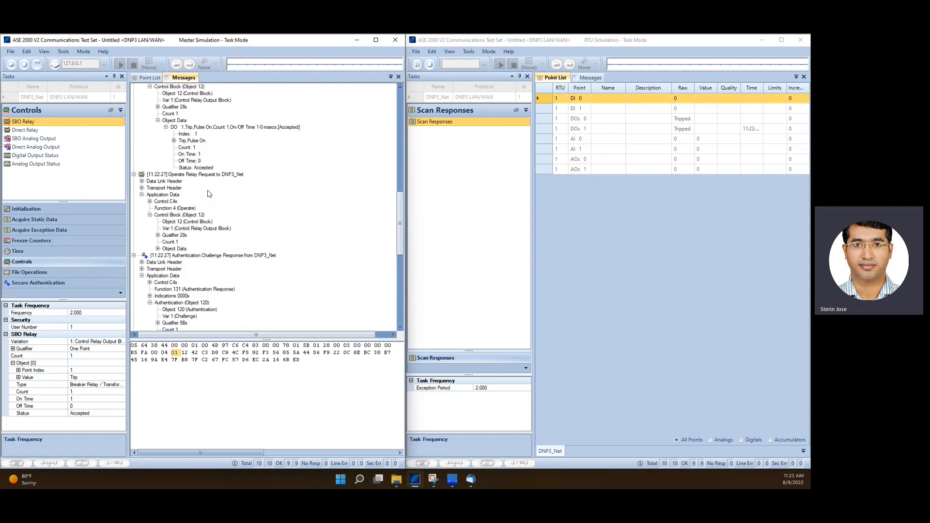
scroll(208, 193, "up", 10)
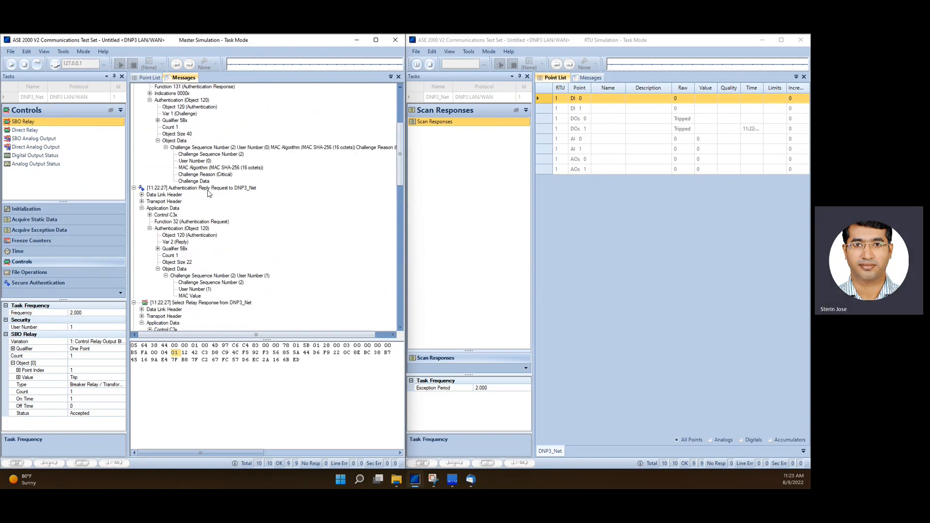
left_click(134, 174)
left_click(134, 181)
left_click(134, 188)
left_click(134, 194)
left_click(134, 201)
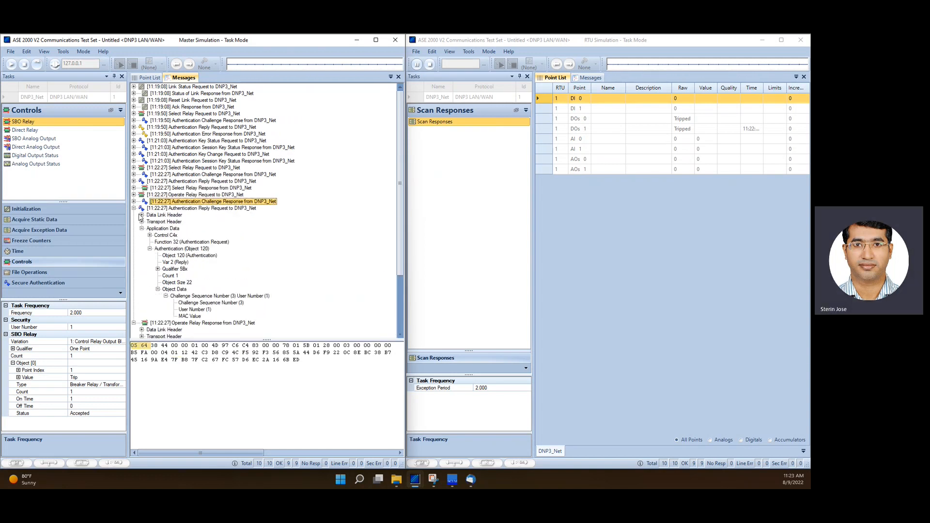
left_click(133, 208)
left_click(133, 215)
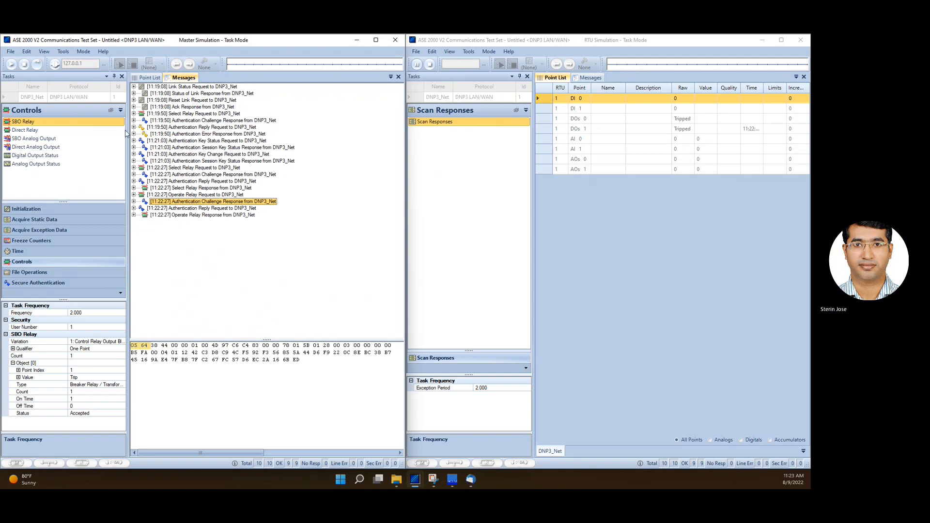
left_click(53, 283)
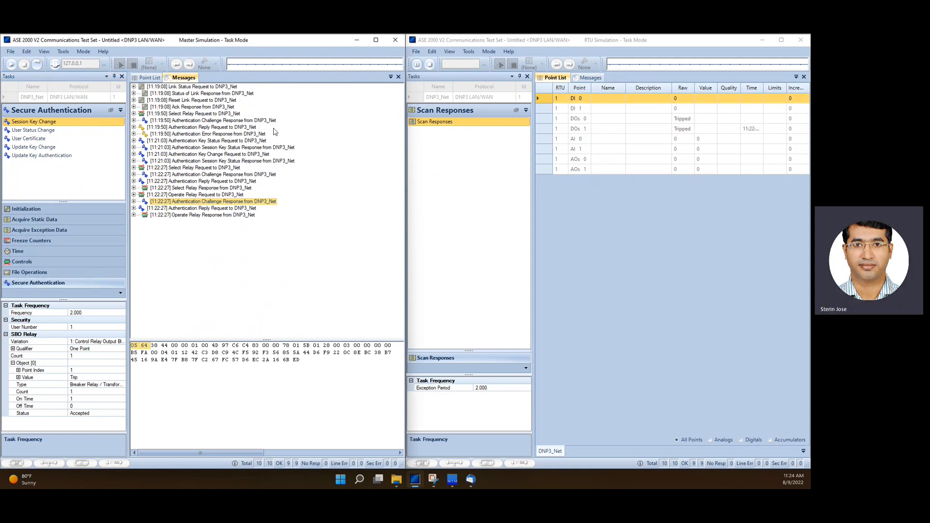
Stop the RTU simulation and the master simulation
left_click(429, 64)
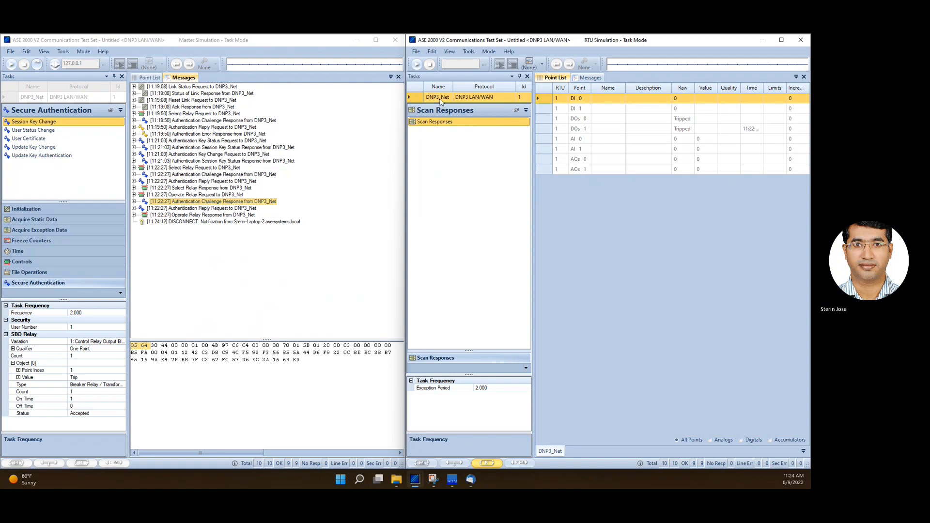
left_click(489, 51)
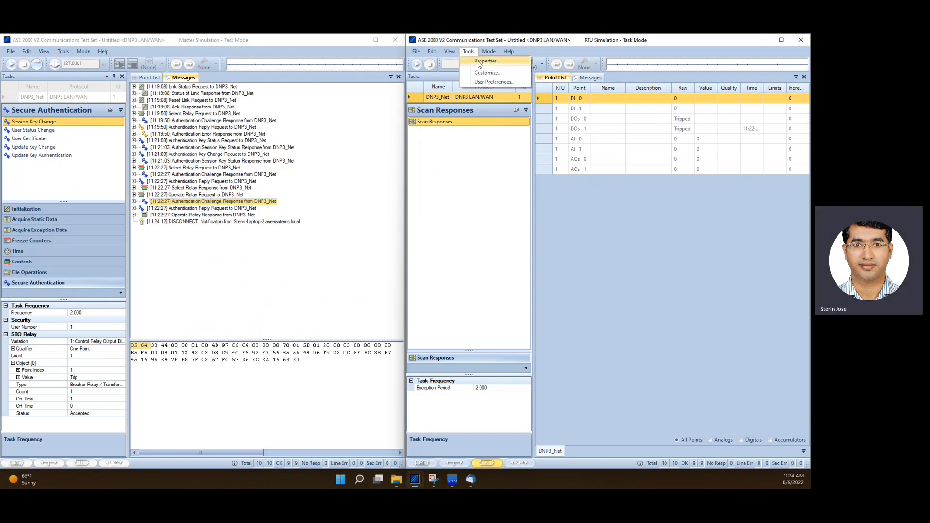
left_click(478, 65)
left_click(55, 64)
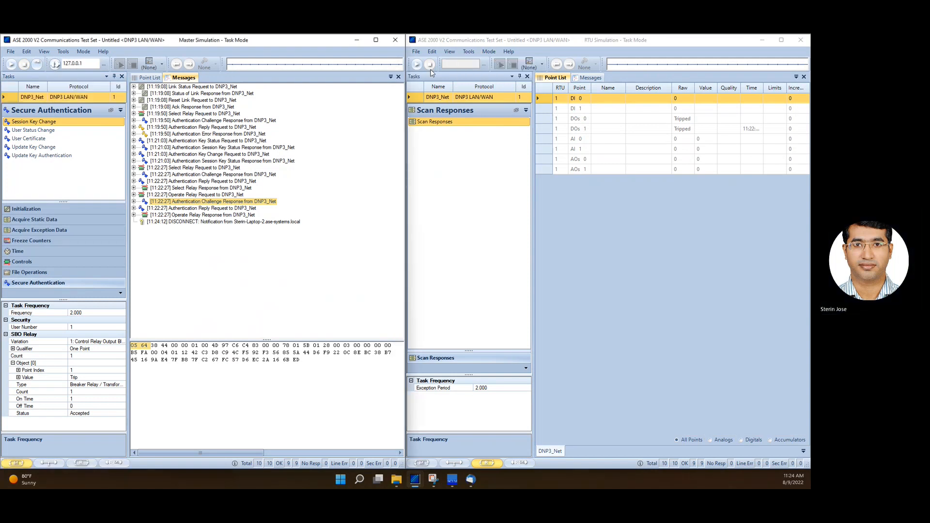
Open the RTU instance's properties and set the Secure Auth. V5 key change method to Sym AES-256 / SHA-256-HMAC
left_click(469, 64)
left_click(616, 150)
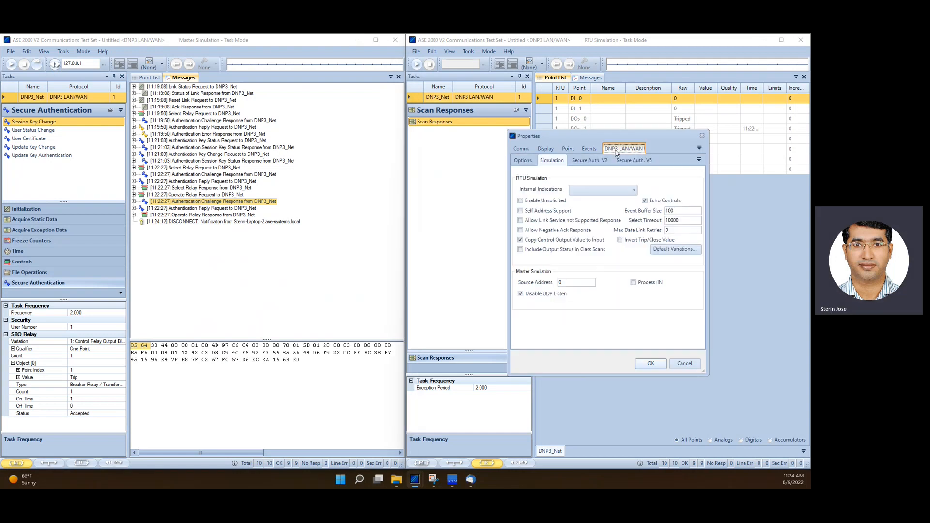
left_click(634, 160)
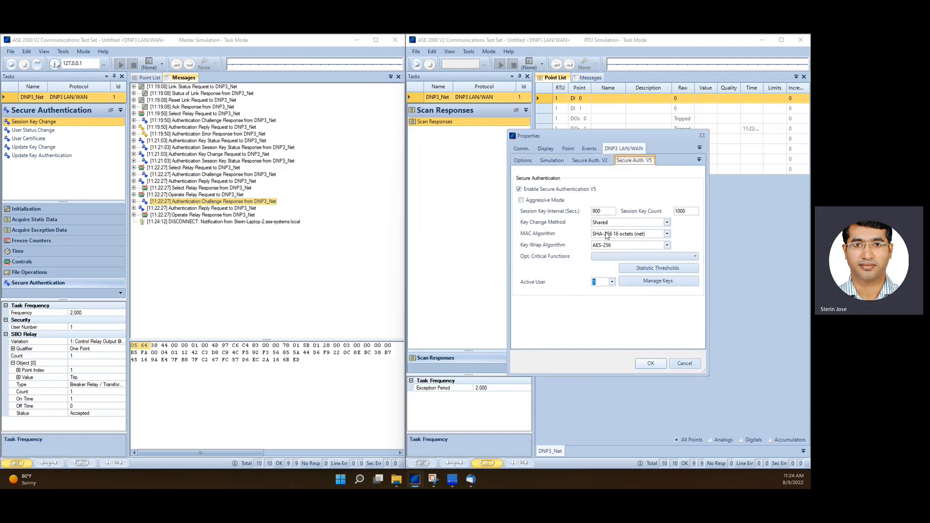
left_click(666, 223)
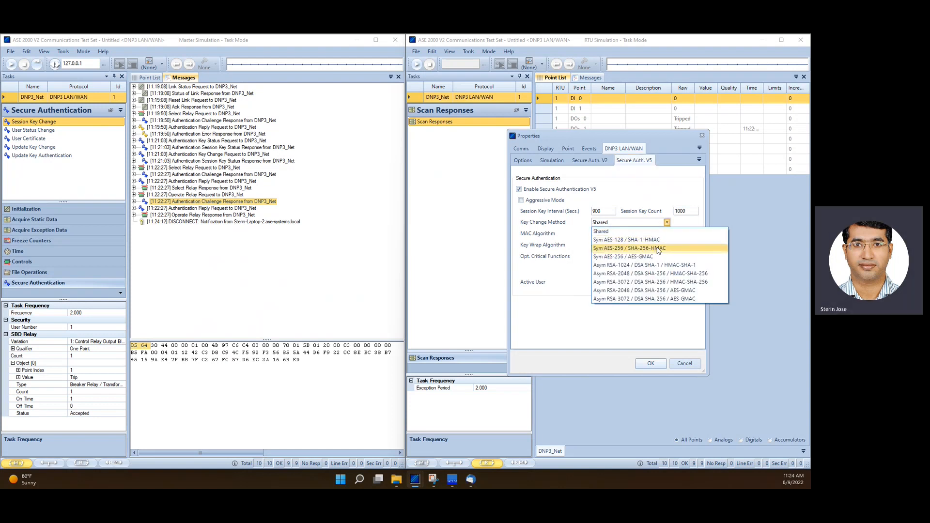
left_click(621, 249)
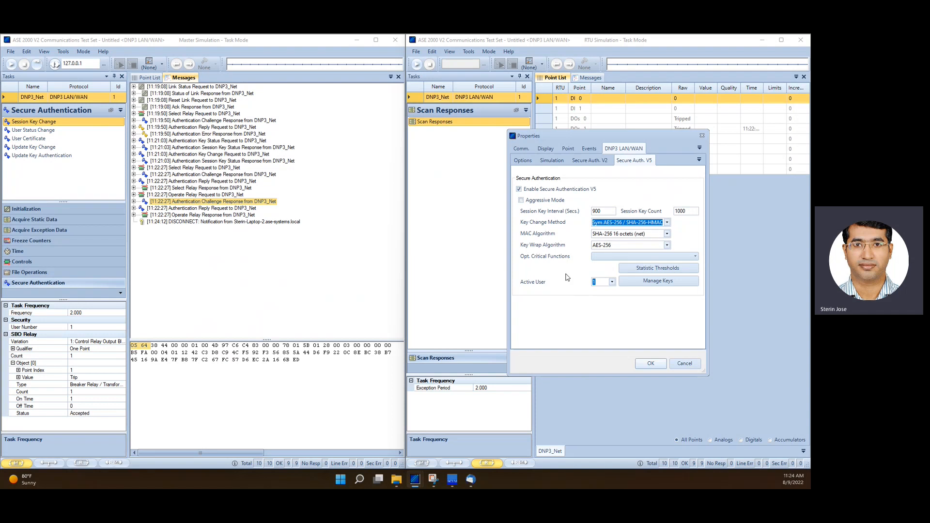
Open the RTU's key management and examine the Certificate Authority Key, then close the dialog
left_click(654, 282)
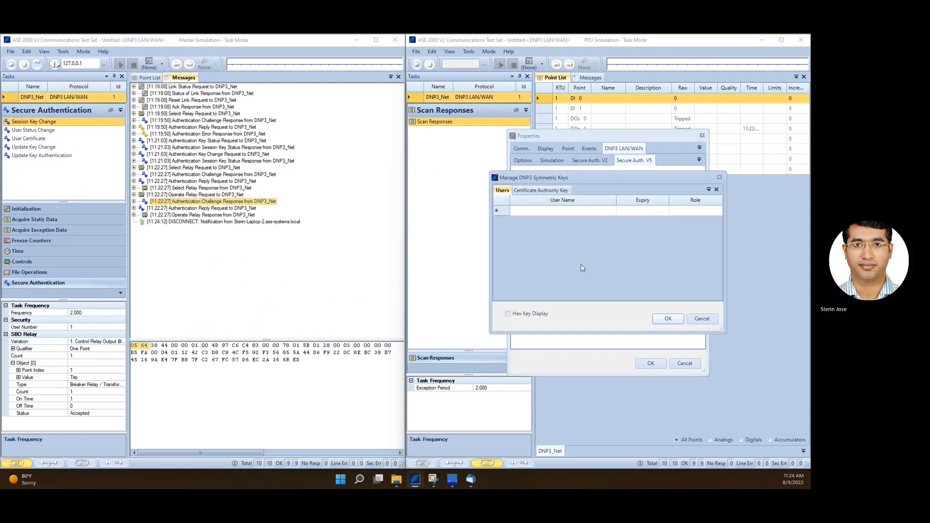
left_click(538, 191)
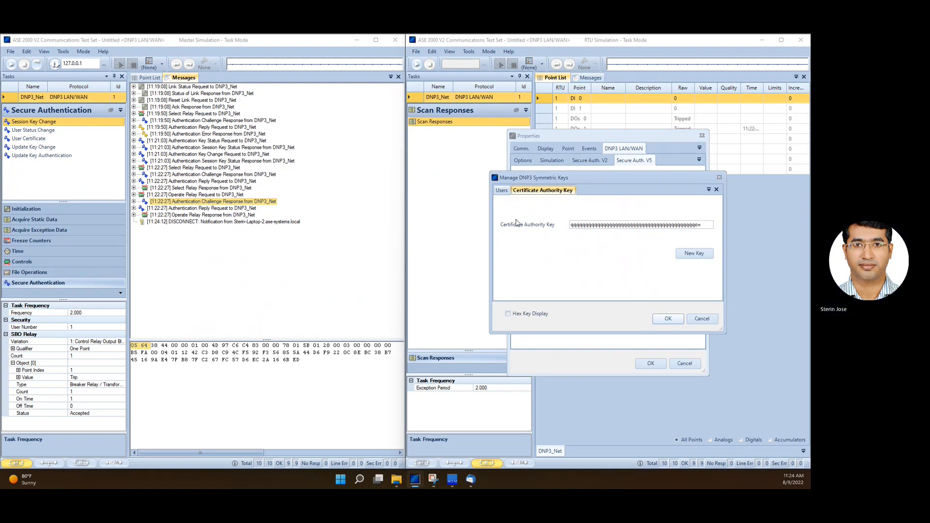
mouse_move(601, 177)
left_mouse_down()
mouse_move(595, 235)
mouse_move(597, 183)
left_mouse_up()
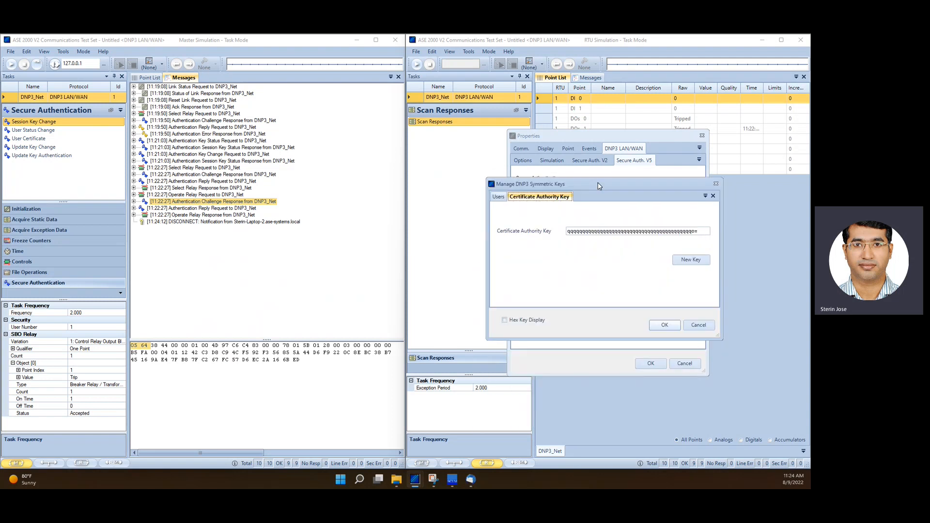
left_click(716, 184)
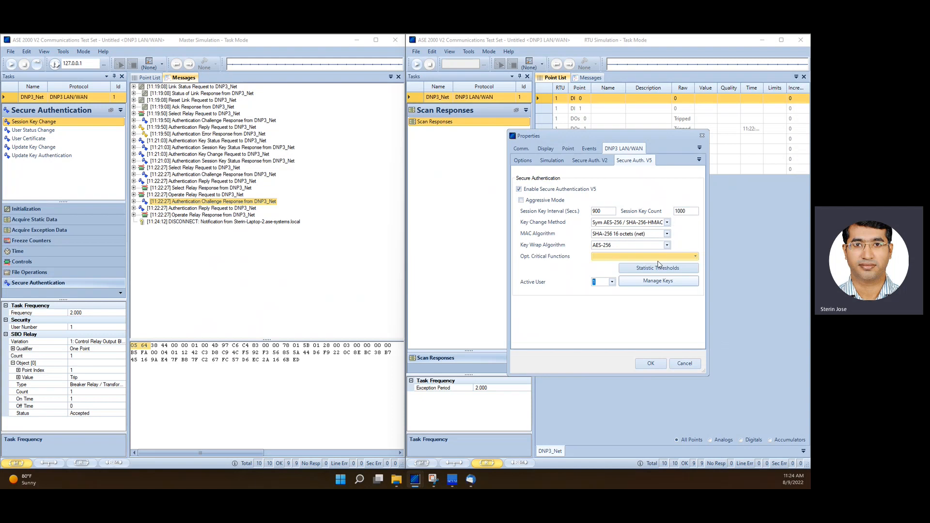
Reopen the RTU's key management and add a new user named Common
left_click(653, 284)
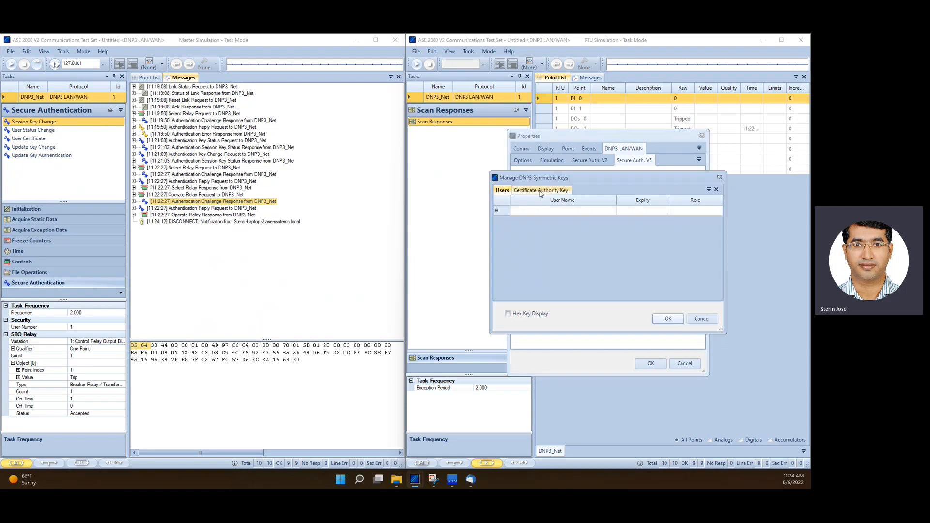
left_click(541, 190)
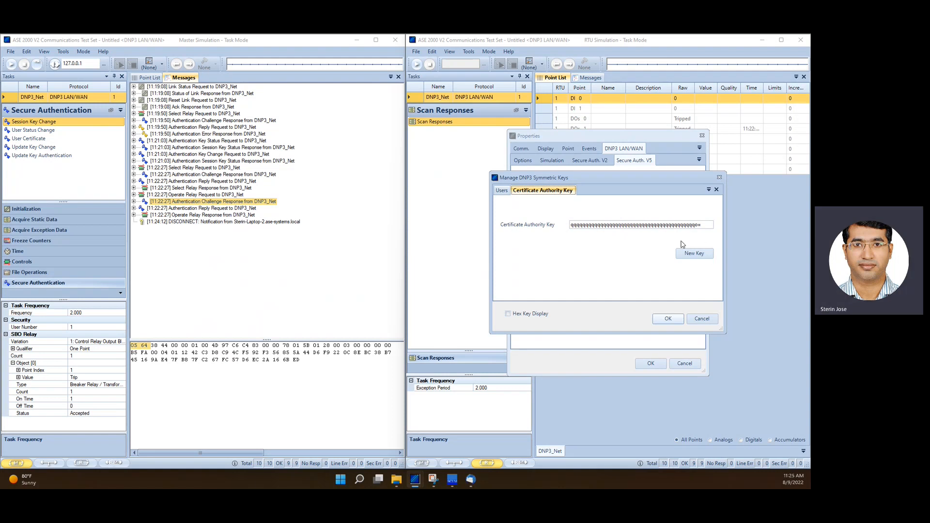
left_click(502, 190)
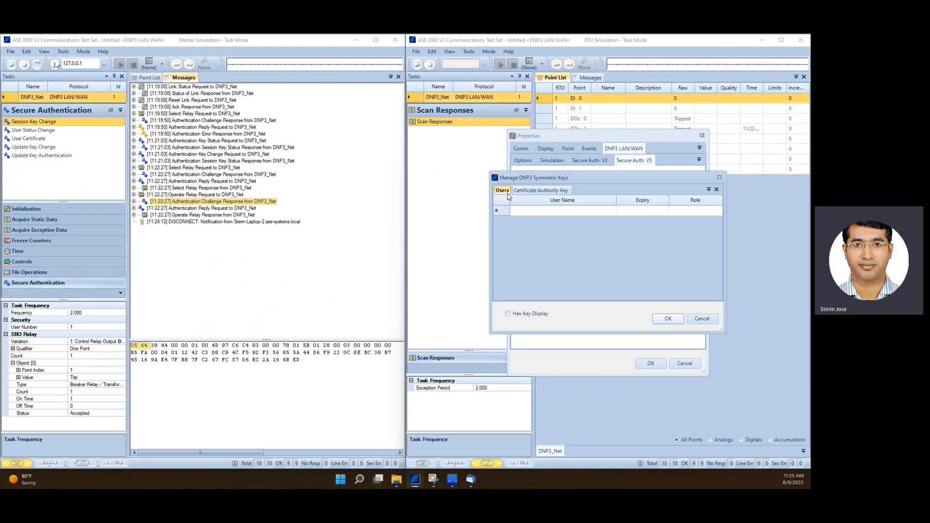
left_click(548, 212)
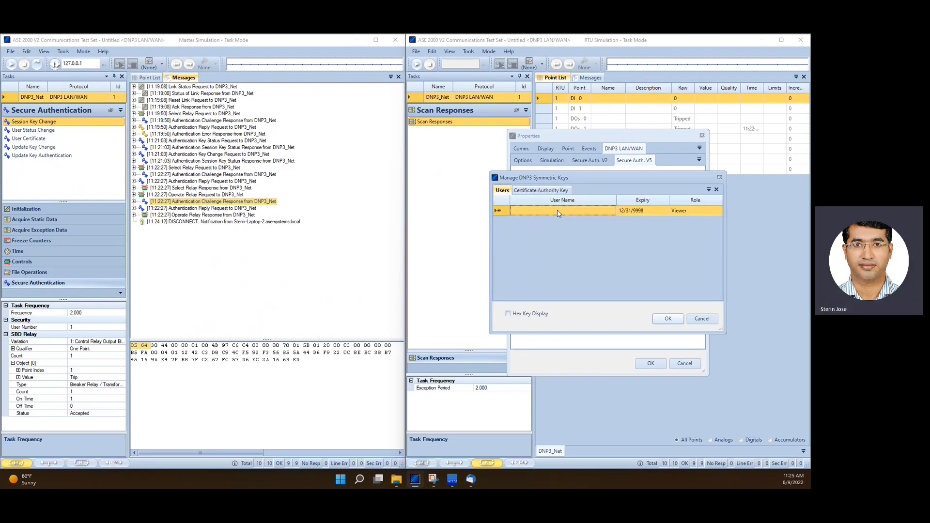
left_click(556, 210)
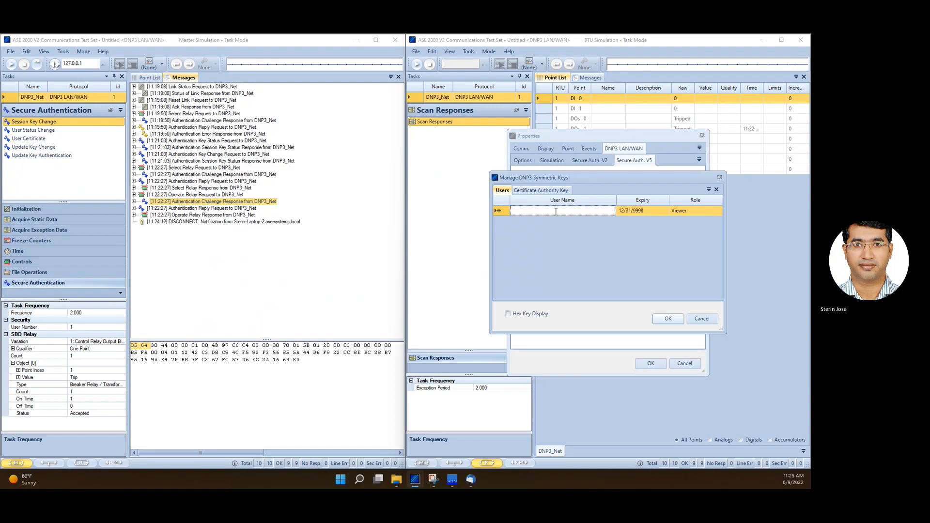
type("Common")
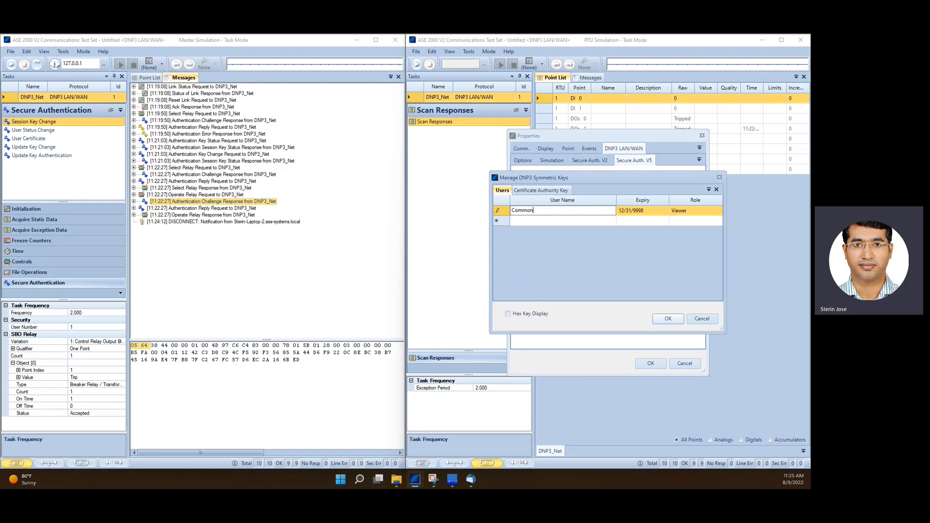
key("Return")
Set the Common user's role to Operator and confirm the key management dialog
left_click(555, 214)
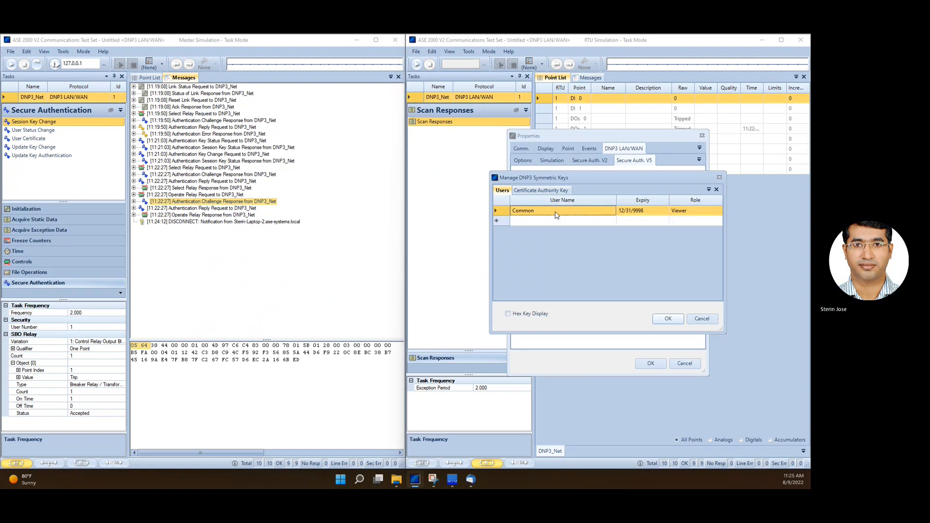
left_click(702, 215)
left_click(705, 215)
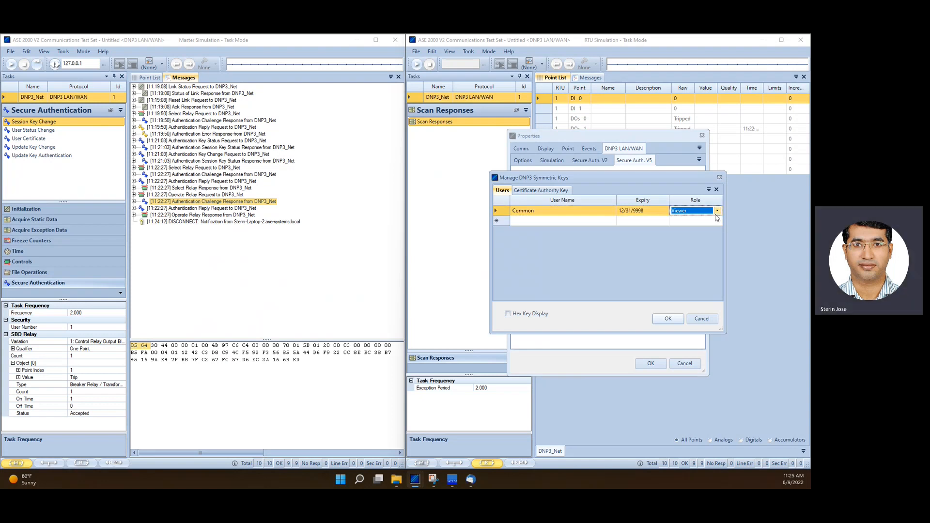
left_click(705, 213)
left_click(696, 229)
left_click(582, 214)
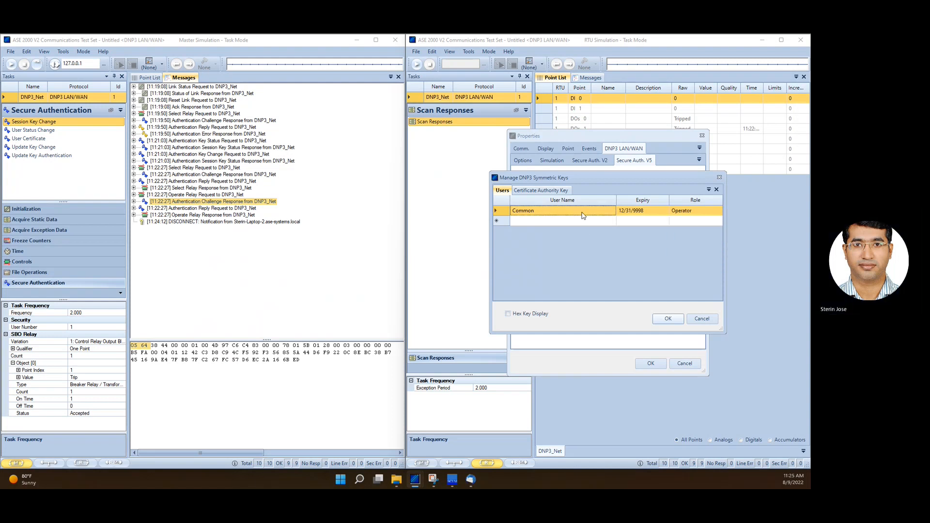
left_click(664, 318)
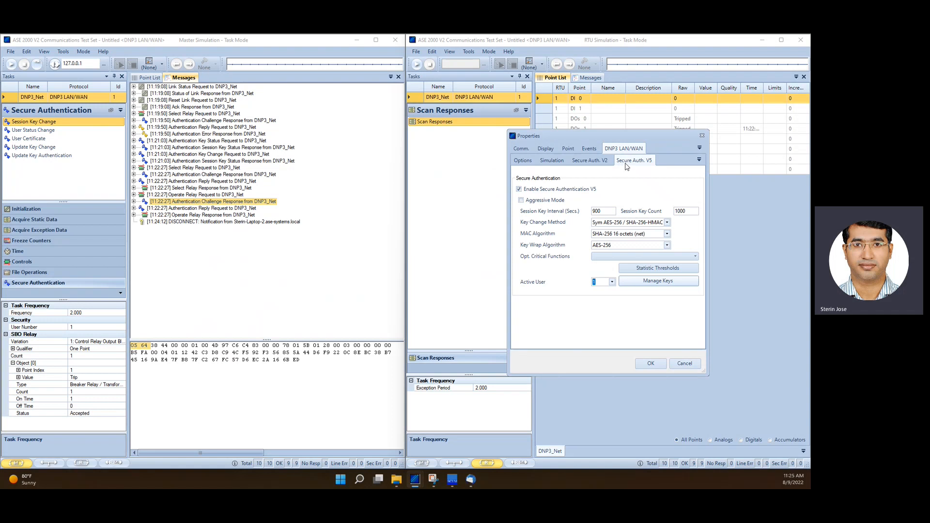
Reopen the RTU's key management to review the Certificate Authority Key and user list, then close it
left_click(642, 281)
left_click(537, 191)
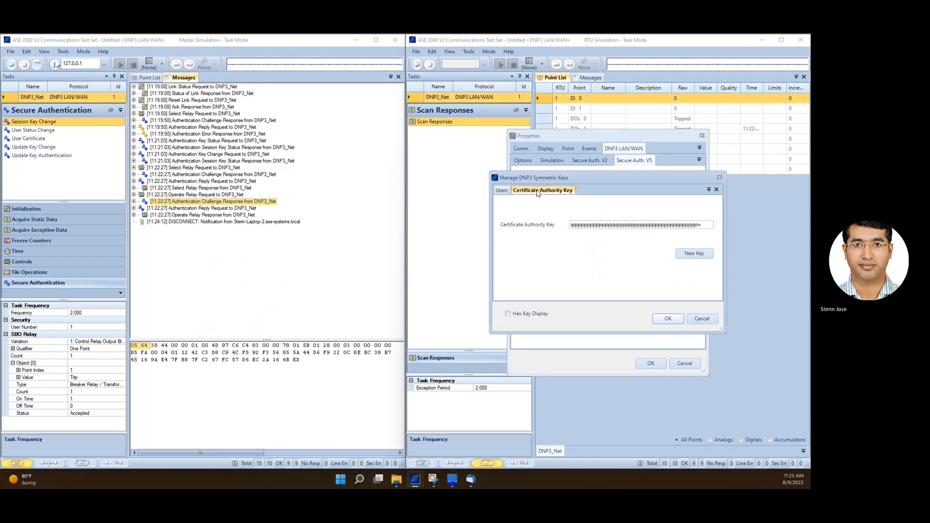
left_click(502, 190)
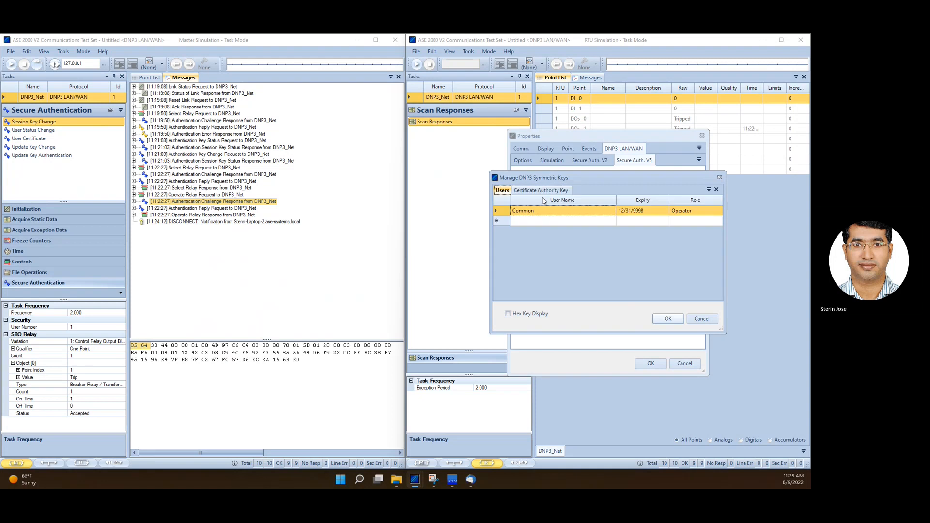
left_click(667, 319)
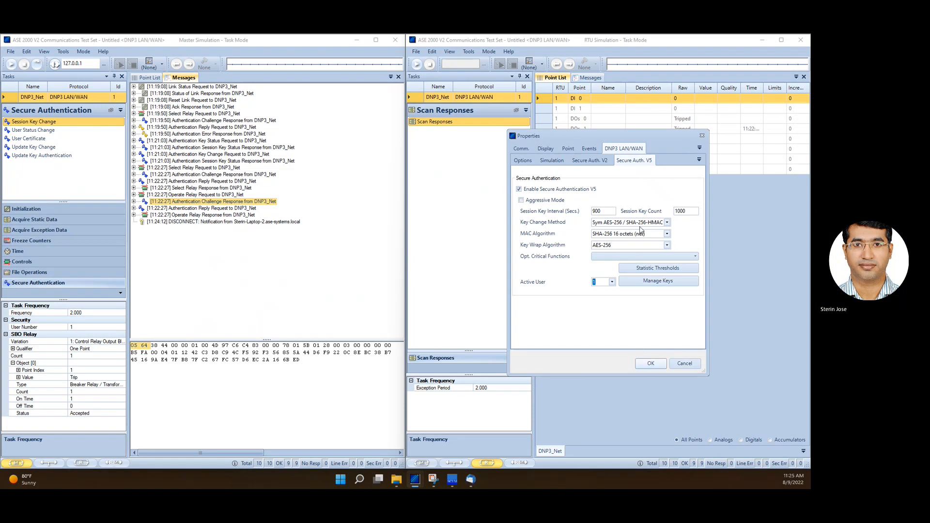
Review the RTU's MAC and key wrap algorithms and apply its properties
left_click(617, 235)
left_click(617, 236)
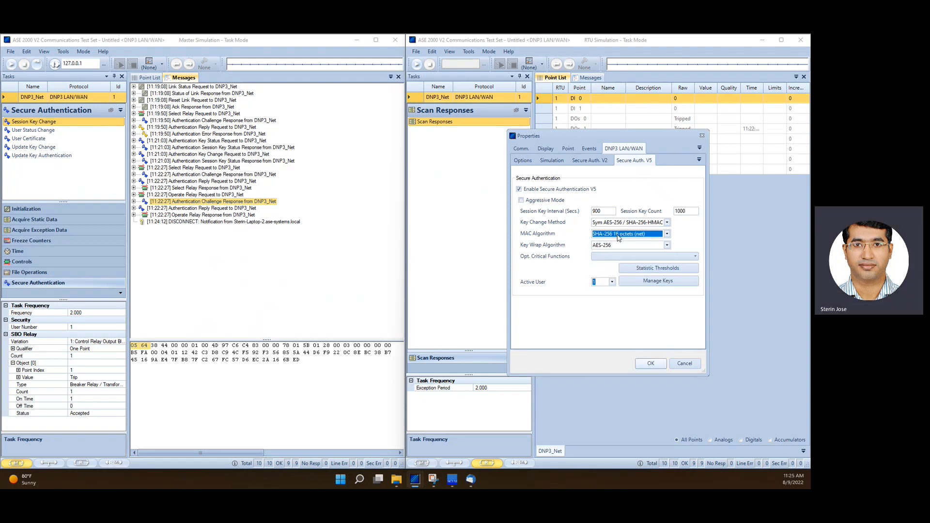
left_click(617, 246)
left_click(616, 245)
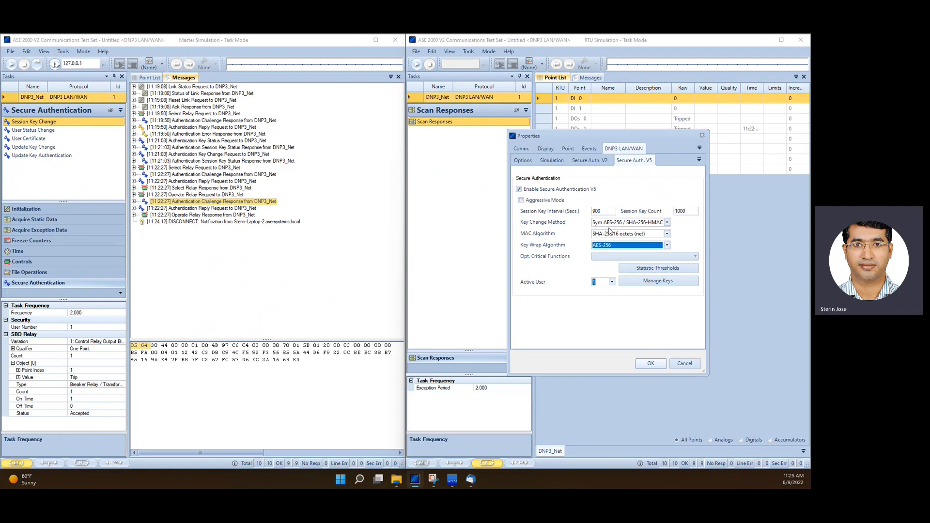
left_click(651, 363)
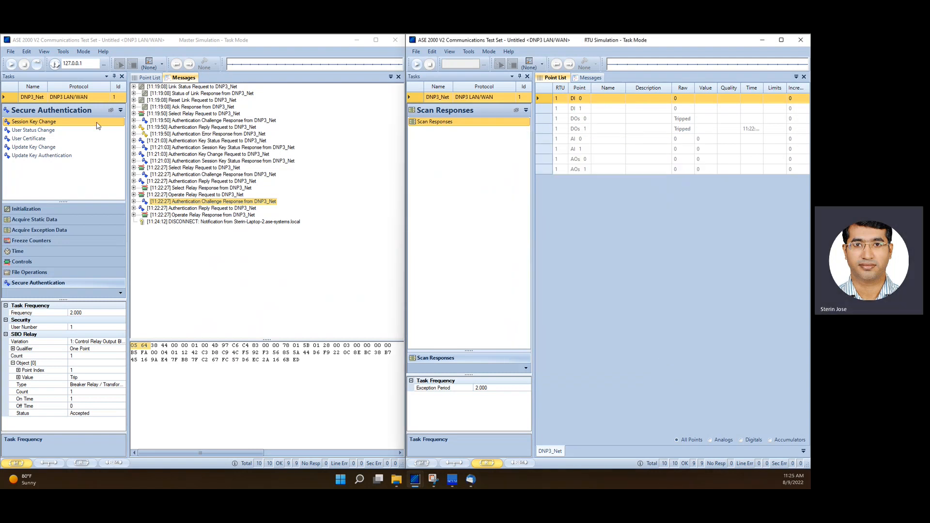
Open the master instance's properties and set the Secure Auth. V5 key change method to Sym AES-256 / SHA-256-HMAC
left_click(65, 52)
left_click(65, 53)
left_click(74, 61)
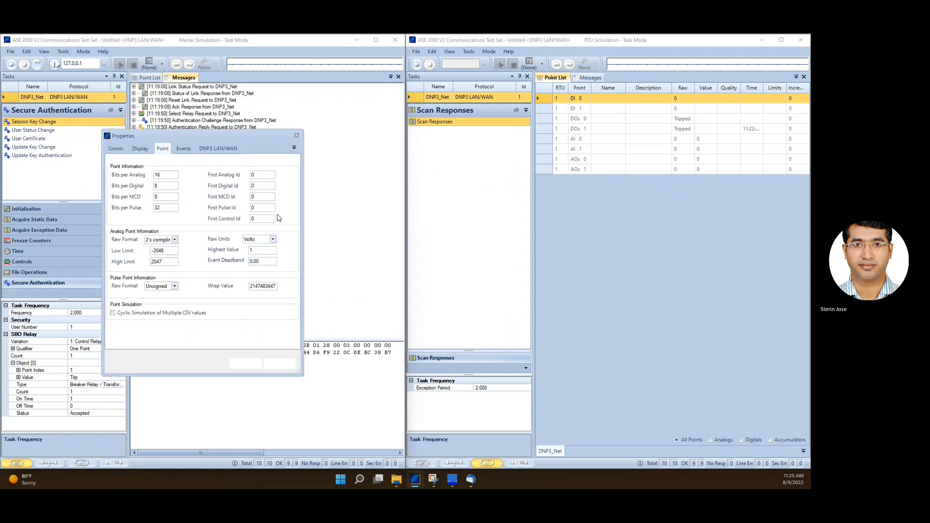
left_click(217, 148)
left_click(220, 161)
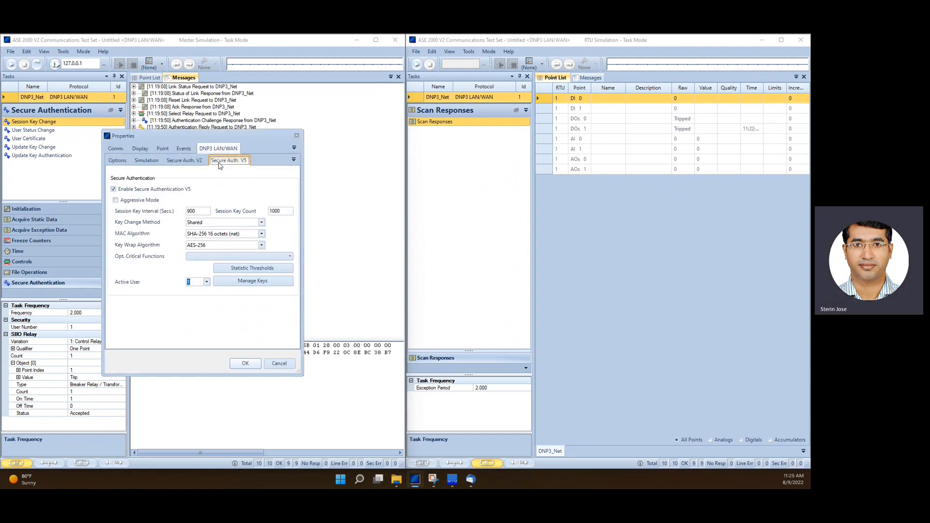
left_click(260, 222)
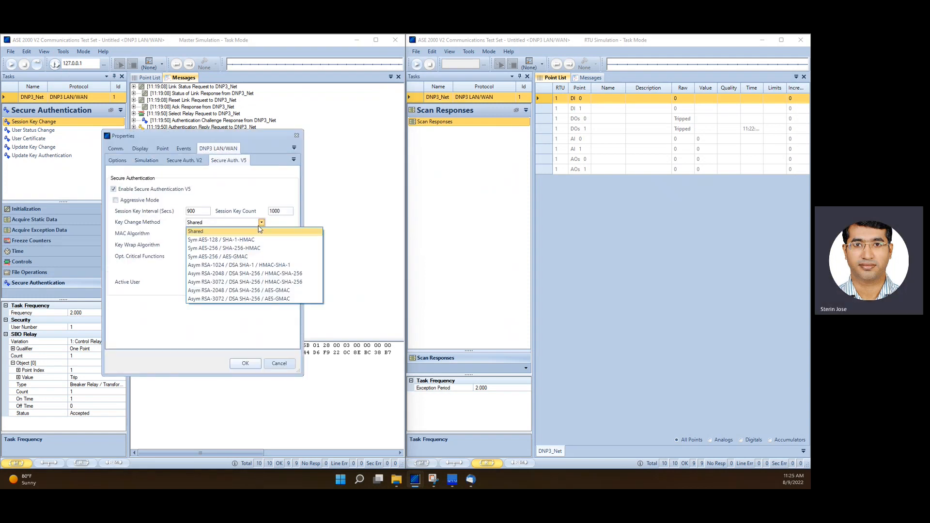
left_click(243, 249)
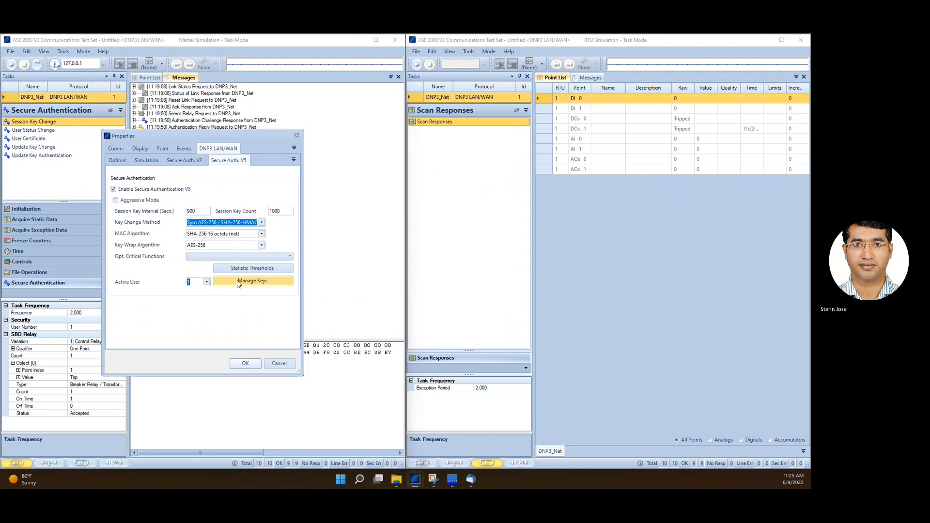
Open the master's key management, check the Certificate Authority Key, and add a user named Common
left_click(237, 281)
left_click(140, 191)
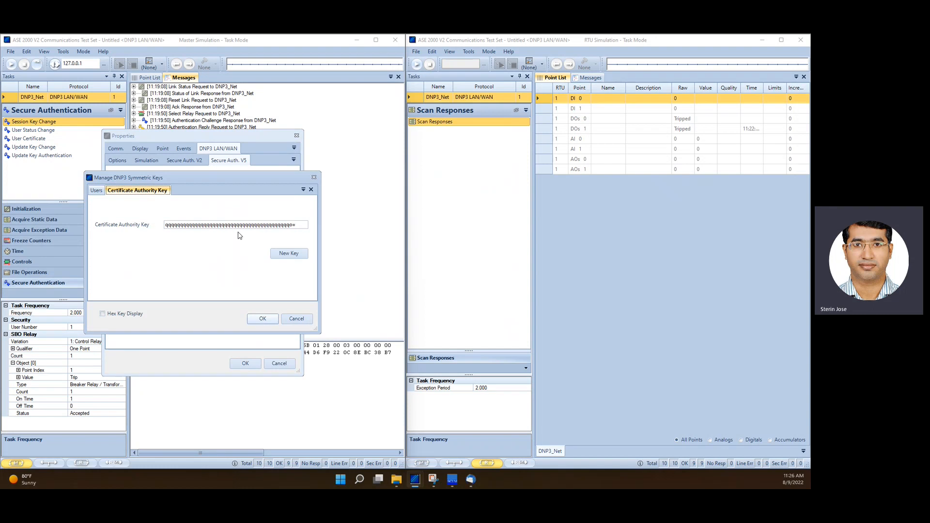
left_click(97, 191)
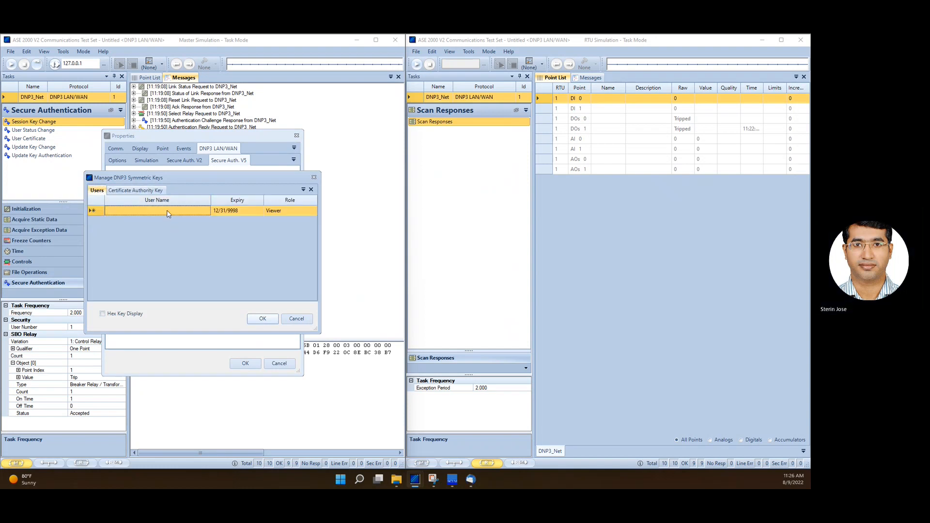
left_click(168, 211)
type("Common")
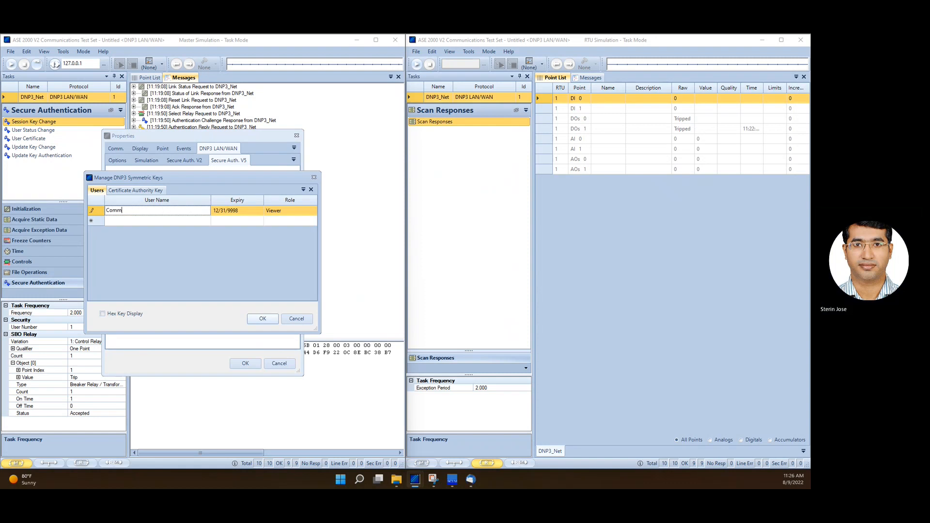
Set the Common user's role to Operator and confirm both the key management and properties dialogs
left_click(280, 214)
left_click(279, 213)
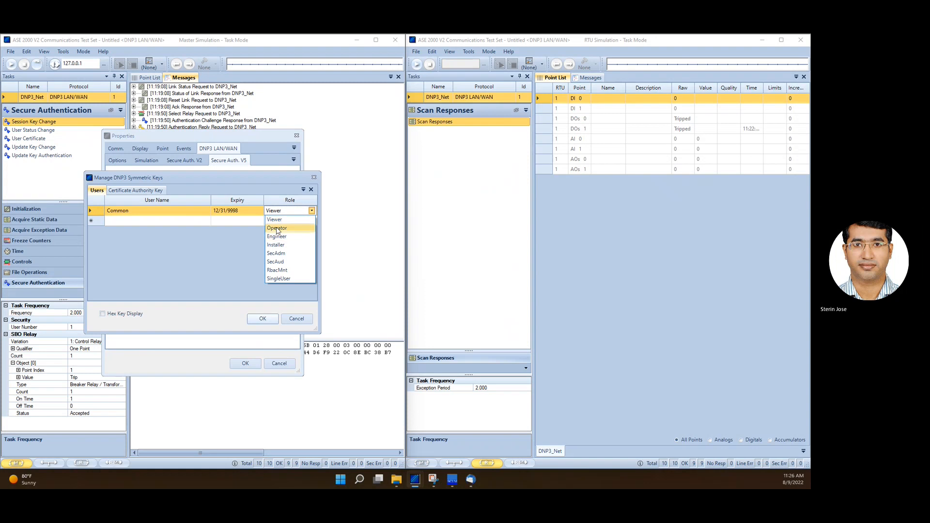
left_click(276, 228)
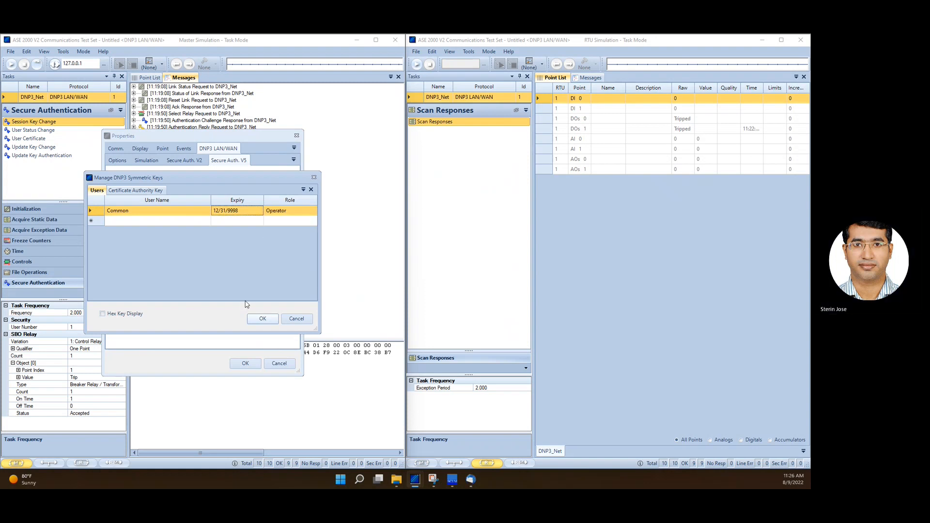
left_click(261, 318)
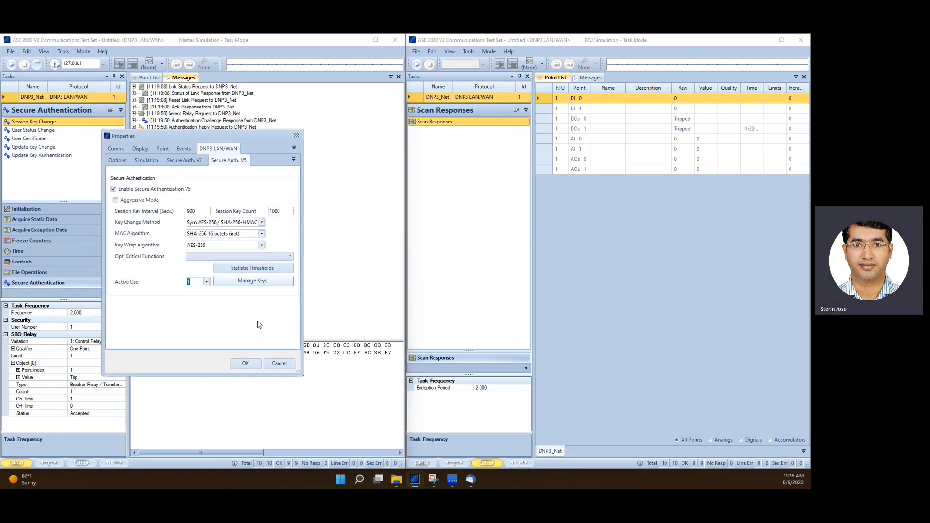
left_click(245, 364)
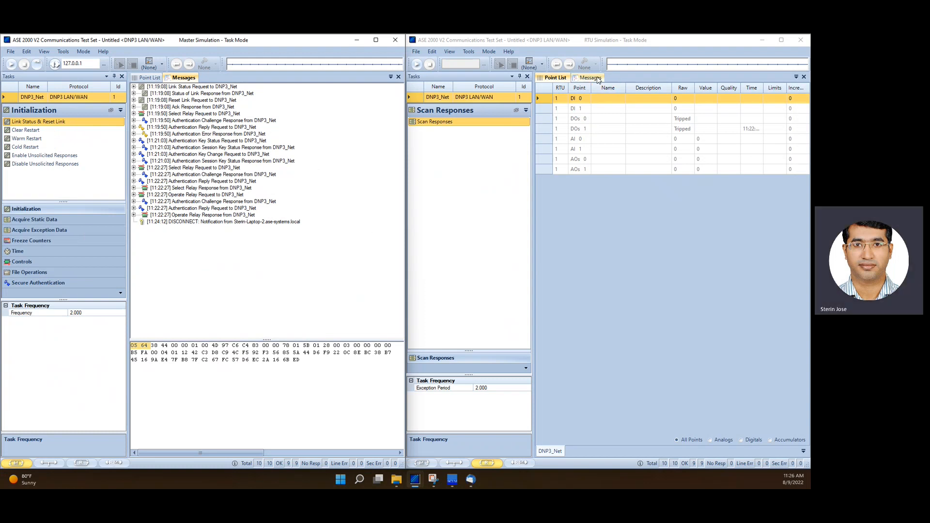
Clear all messages in both the master and RTU message lists
right_click(239, 243)
left_click(275, 257)
right_click(248, 239)
left_click(283, 248)
left_click(589, 77)
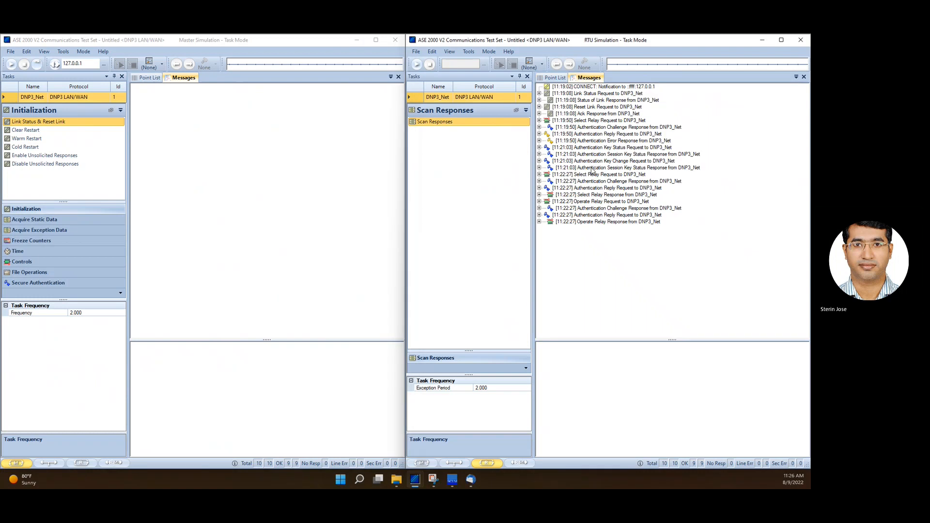
right_click(596, 239)
left_click(623, 242)
left_click(162, 199)
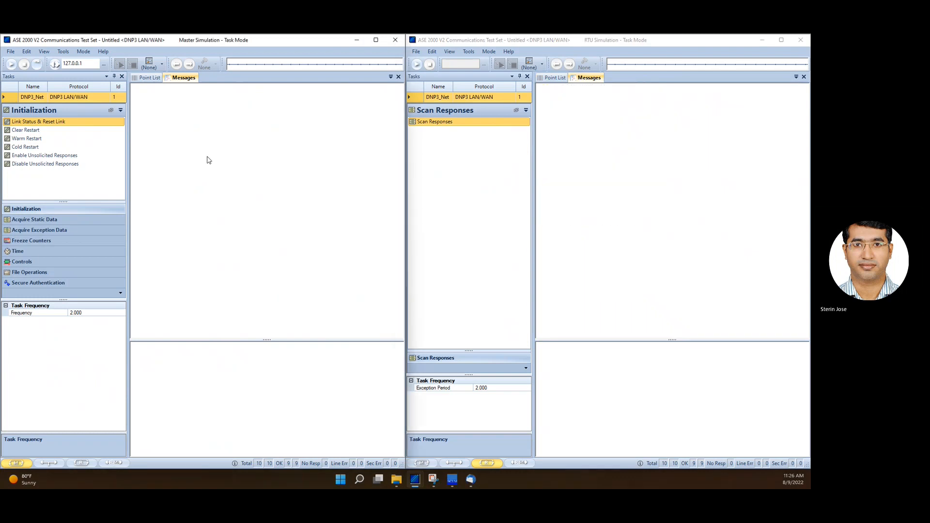
Start the RTU and send Link Status & Reset Link once from the master
left_click(417, 65)
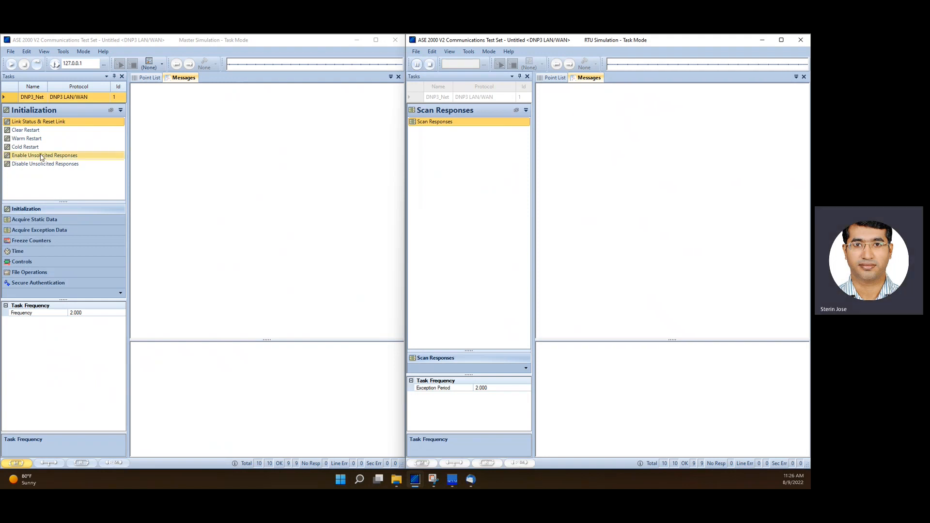
left_click(49, 128)
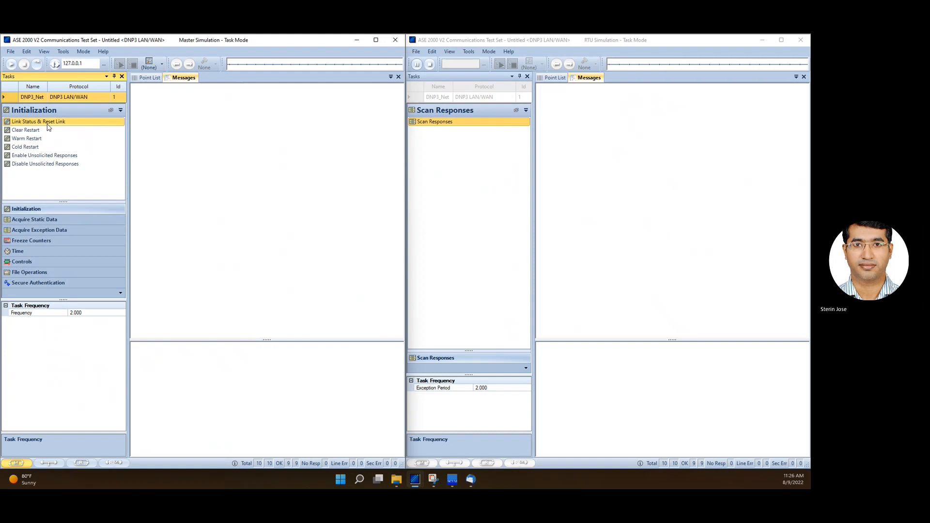
left_click(55, 64)
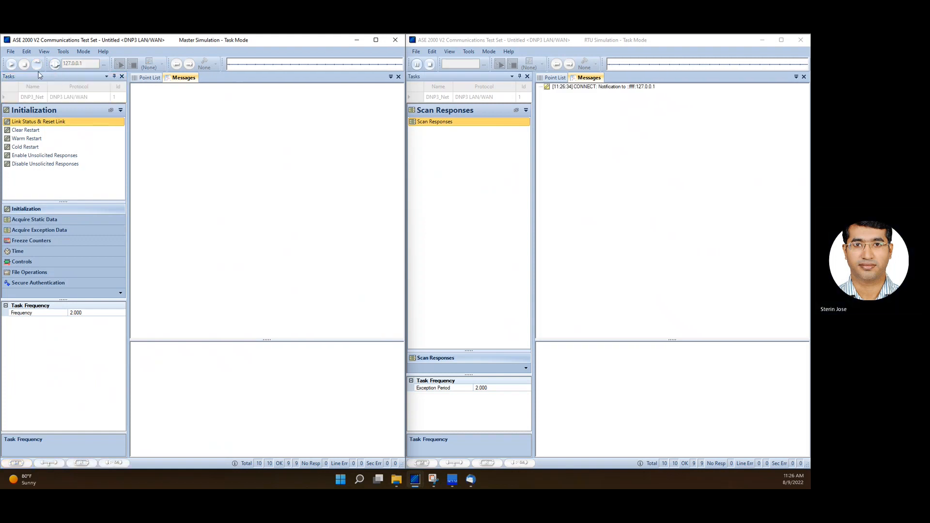
left_click(37, 64)
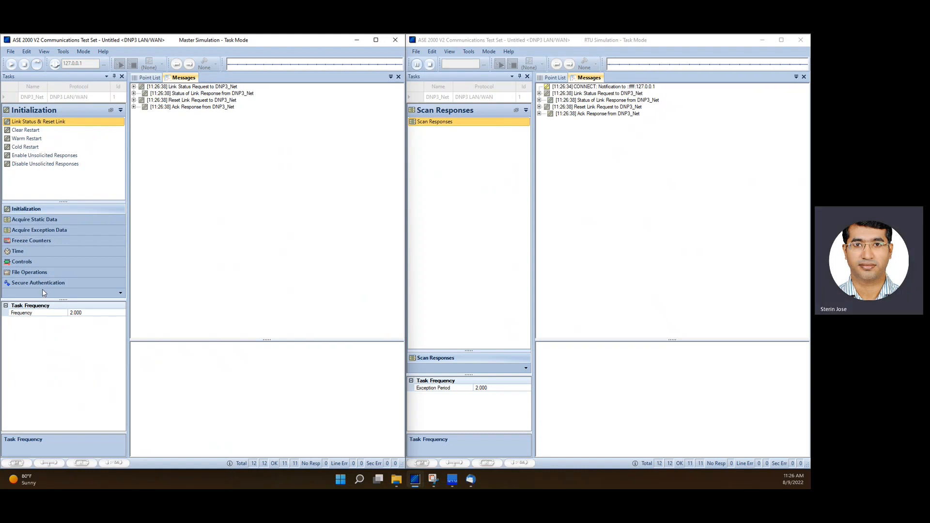
Select the SBO Relay control and try to choose a security user name for it
left_click(31, 262)
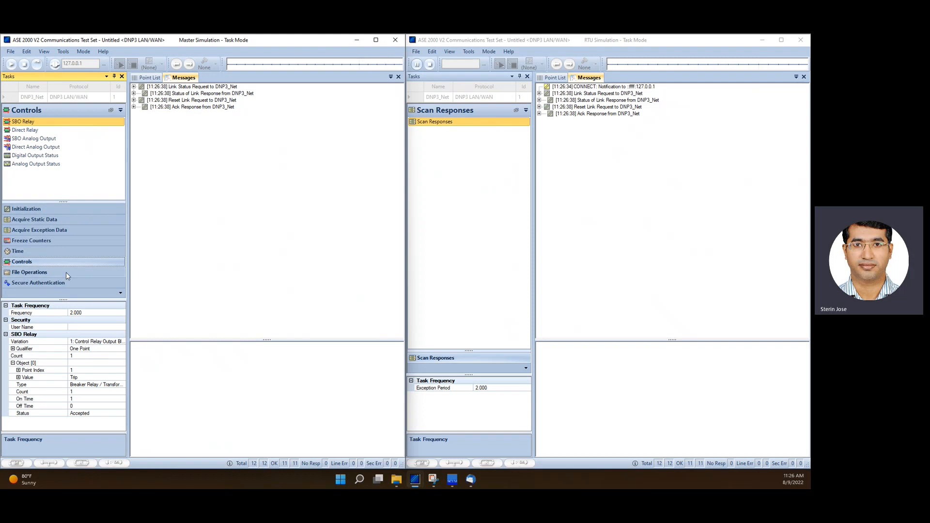
left_click(91, 328)
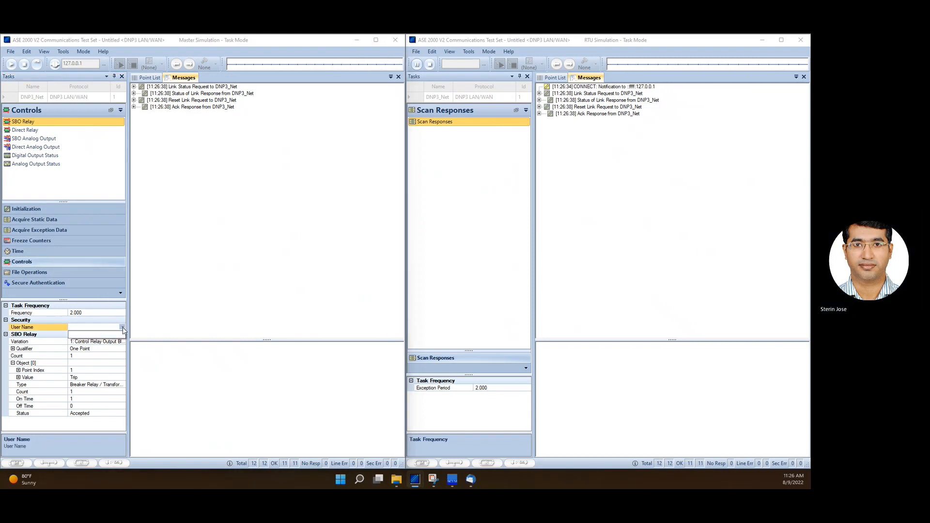
left_click(123, 329)
left_click(113, 329)
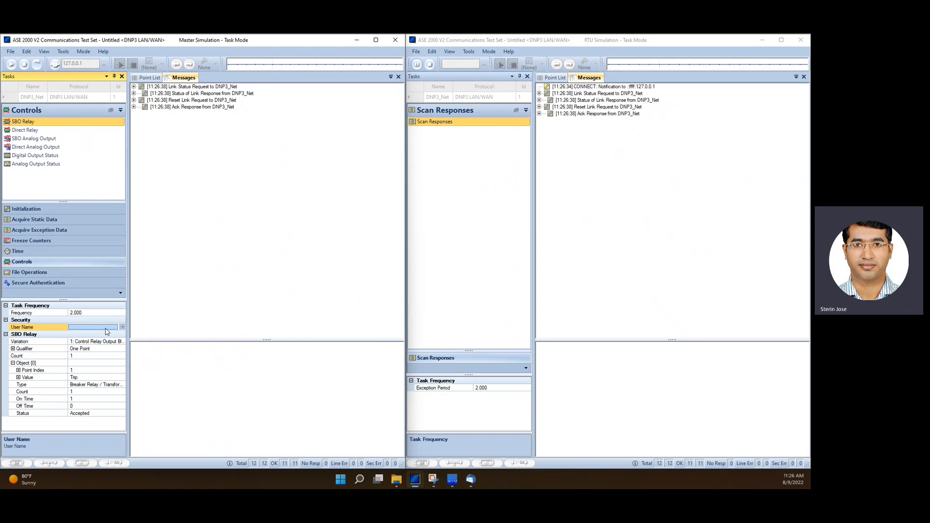
left_click(63, 53)
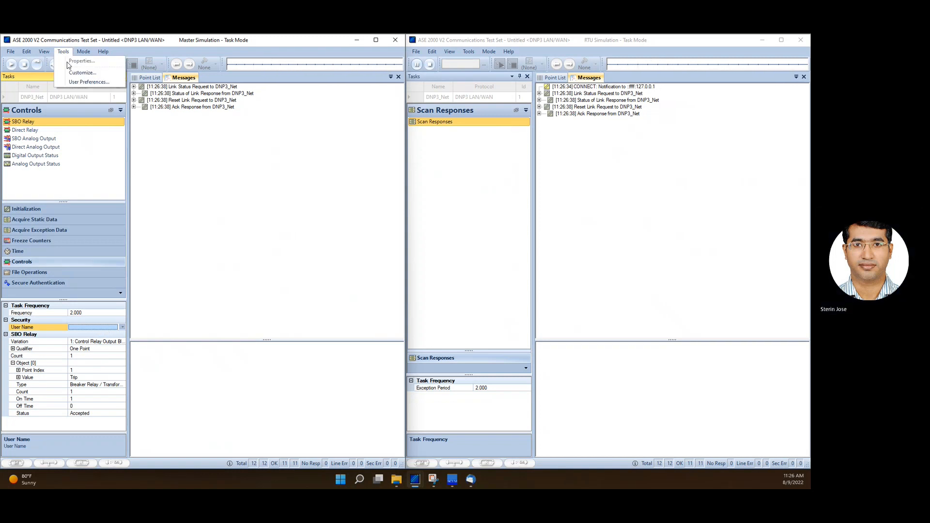
left_click(86, 158)
left_click(64, 53)
left_click(148, 283)
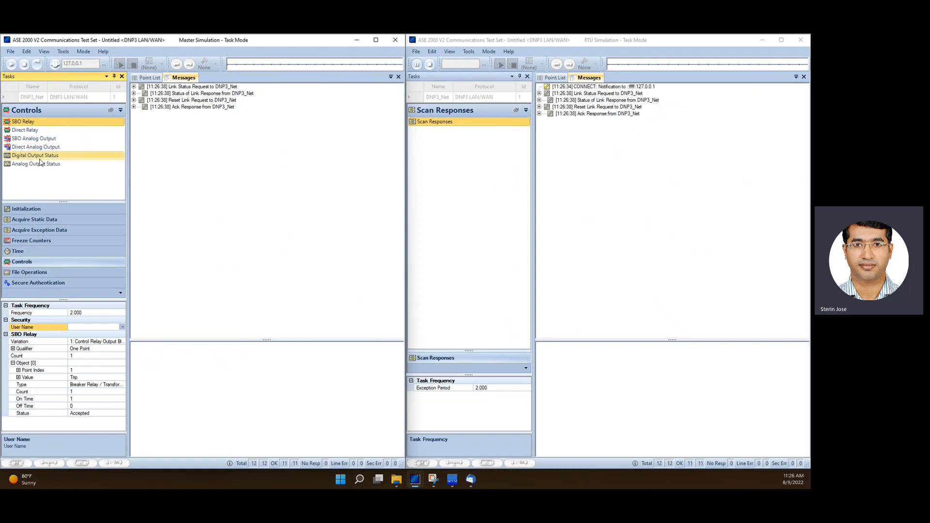
Send the SBO Relay control once and confirm the control operation warning
left_click(27, 121)
left_click(39, 64)
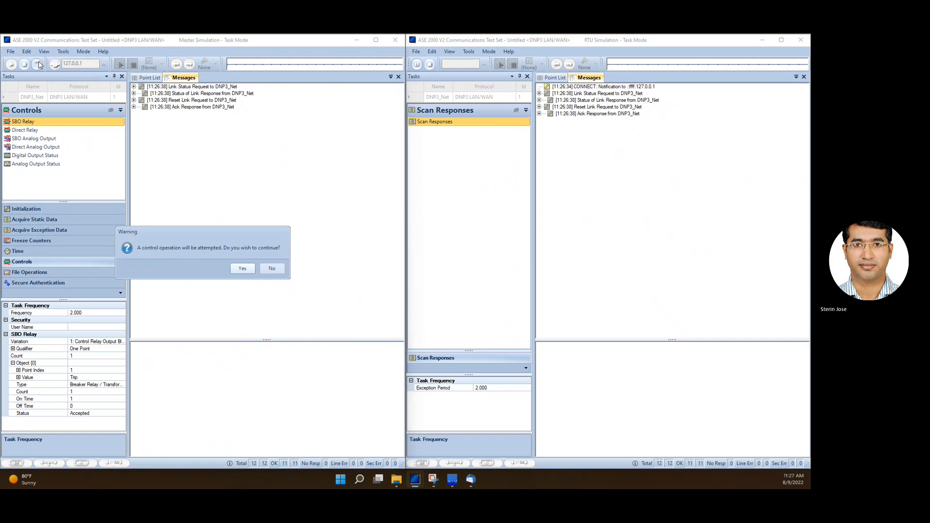
left_click(241, 269)
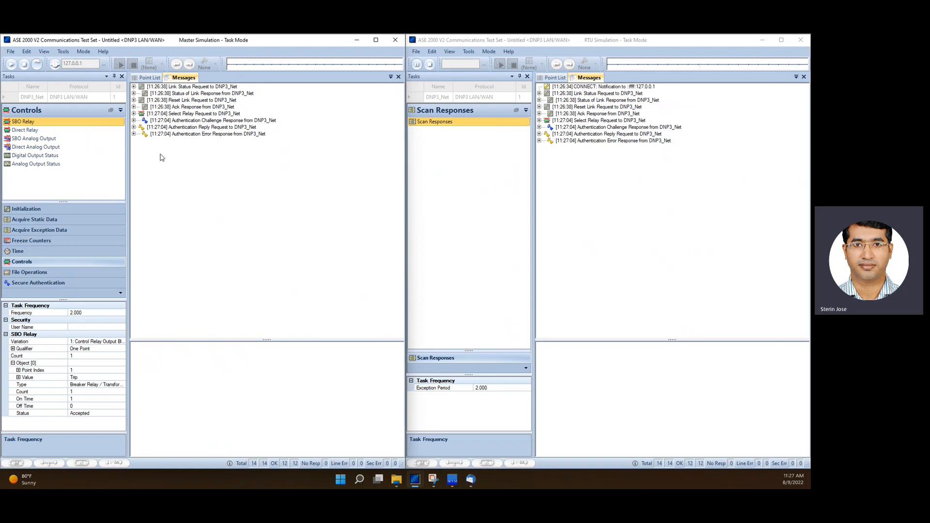
Send a Session Key Change once from the master's Secure Authentication tasks
left_click(49, 284)
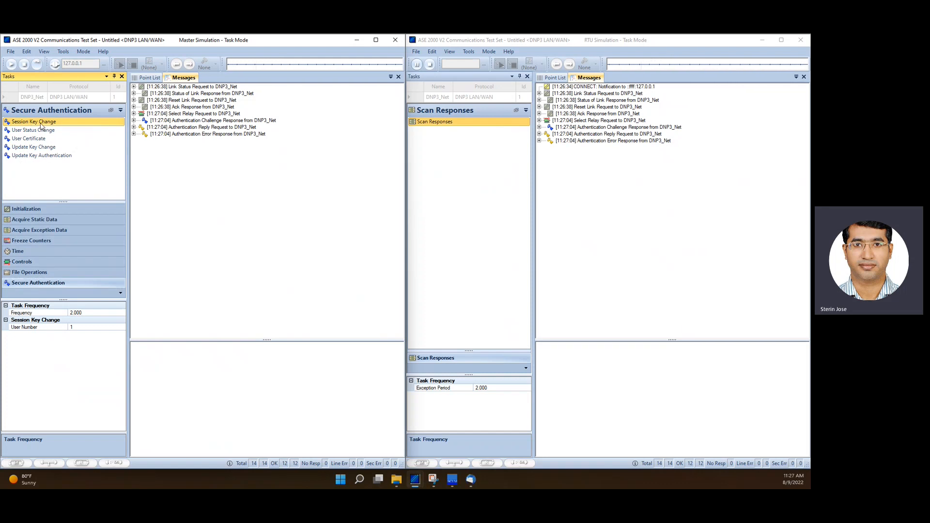
left_click(37, 64)
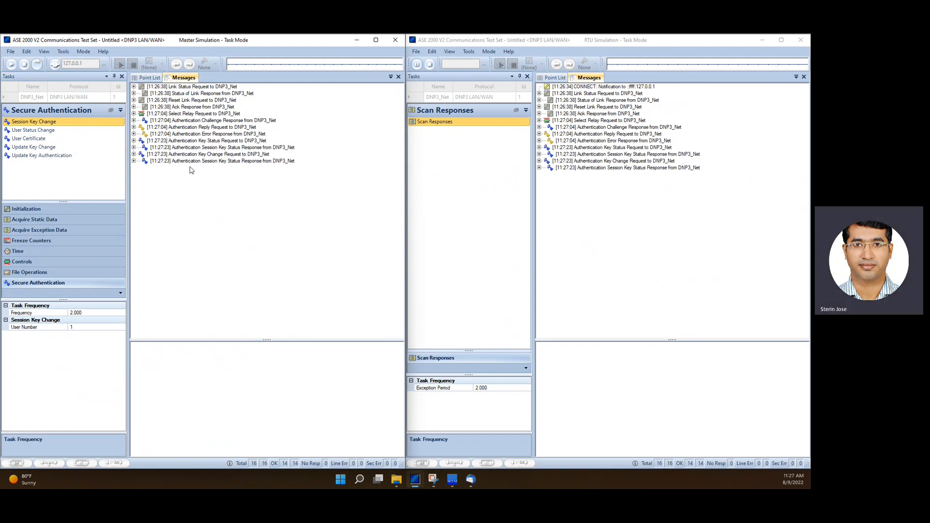
Resend the SBO Relay control from the Controls tasks and confirm the warning
left_click(38, 261)
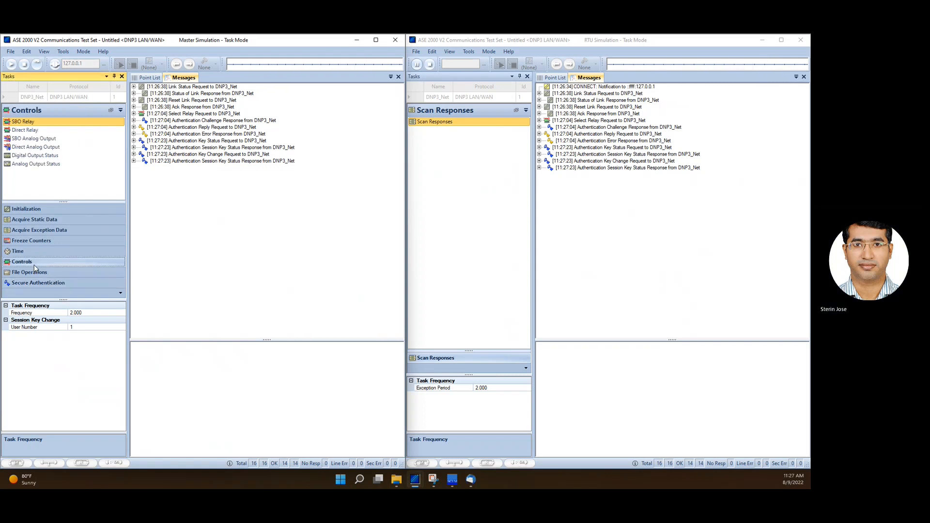
left_click(49, 123)
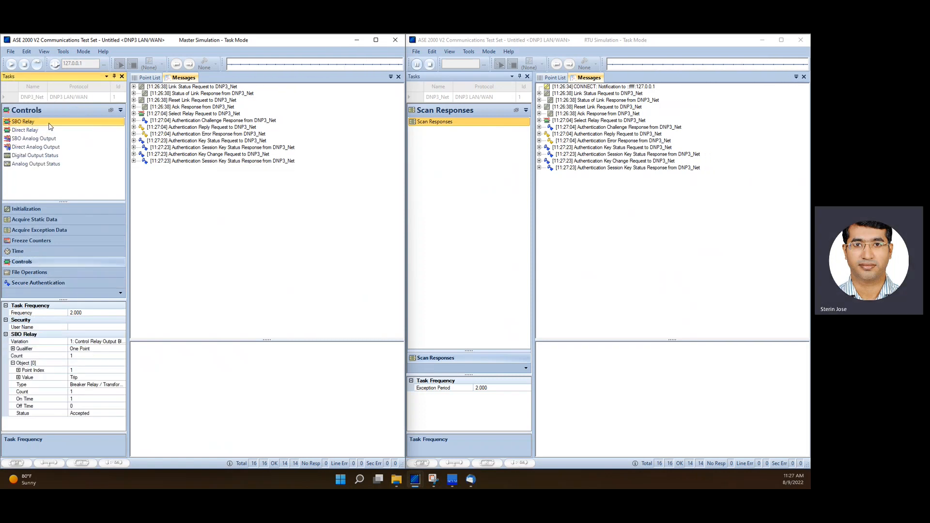
left_click(37, 64)
left_click(242, 269)
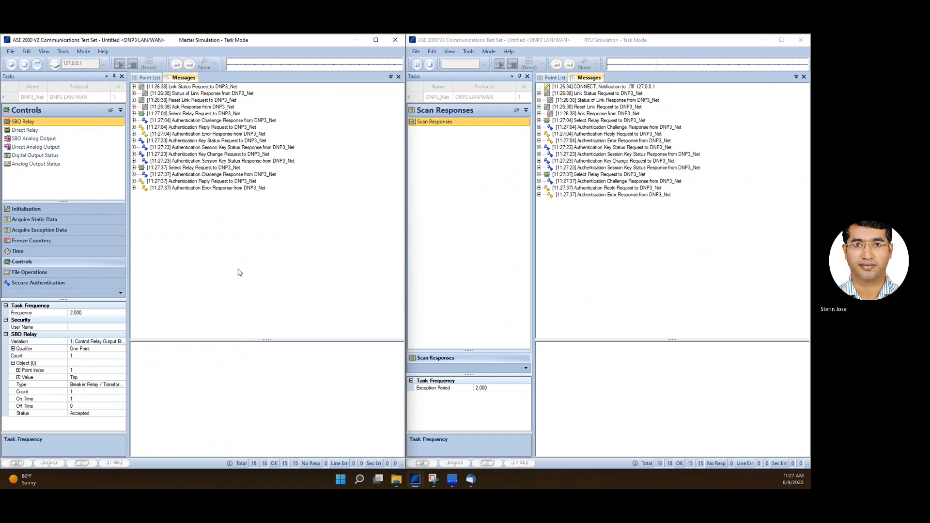
Inspect the authentication error responses and expand the authentication reply request's application data
left_click(198, 189)
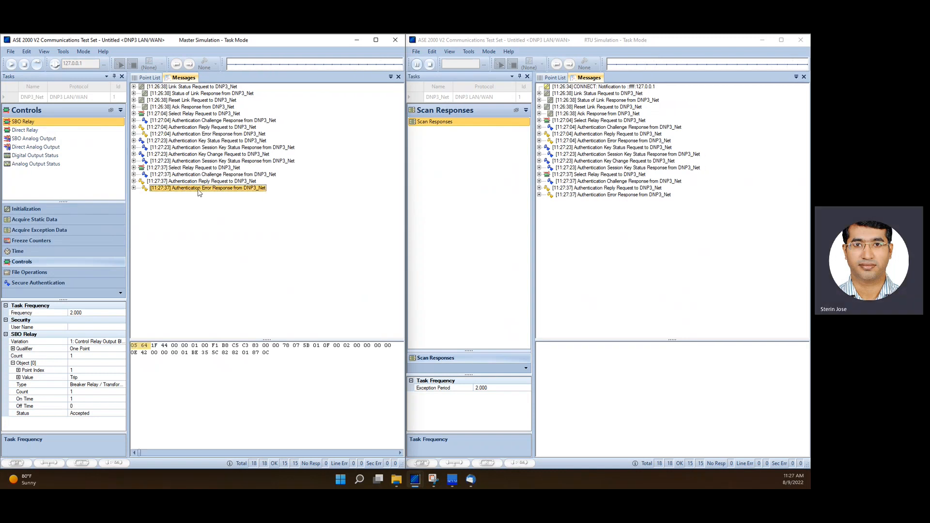
left_click(617, 195)
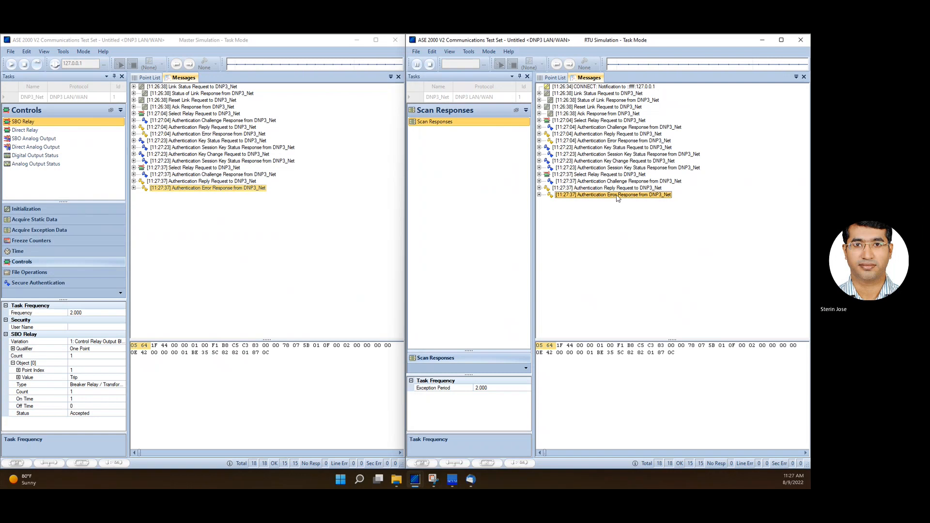
left_click(134, 182)
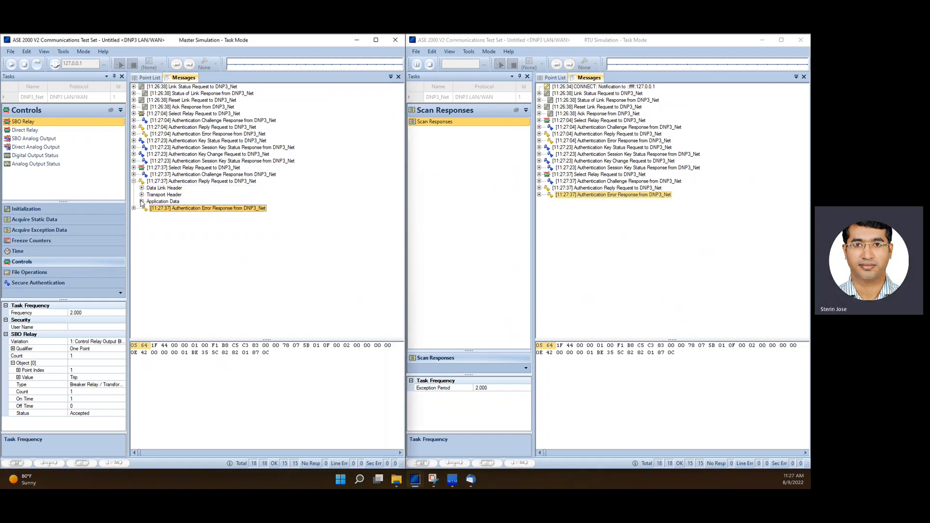
left_click(142, 202)
left_click(149, 221)
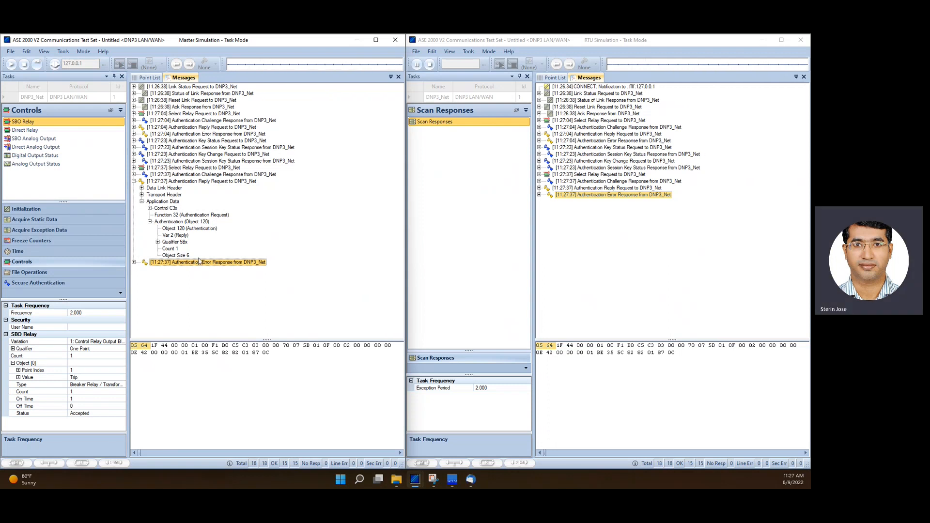
Set the SBO Relay's security user name to Common
left_click(97, 327)
left_click(123, 327)
left_click(90, 336)
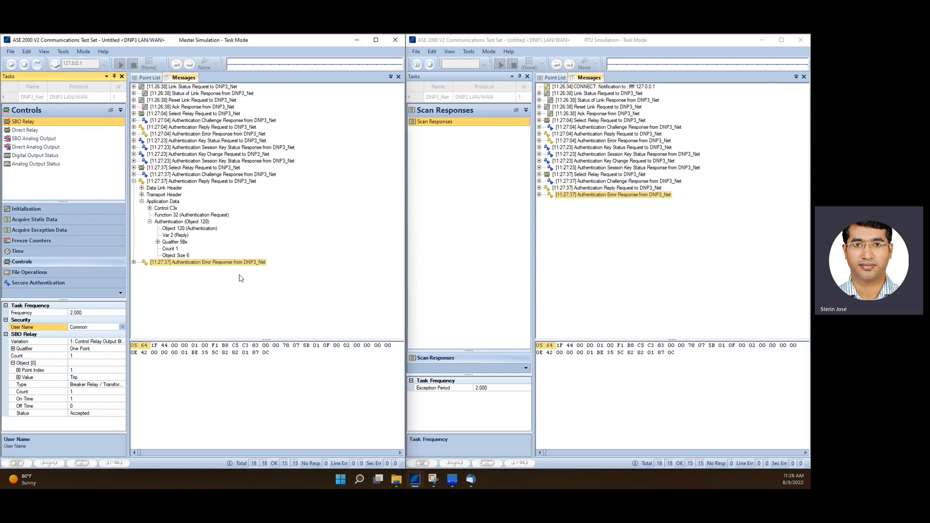
Collapse the expanded authentication reply request message
right_click(259, 207)
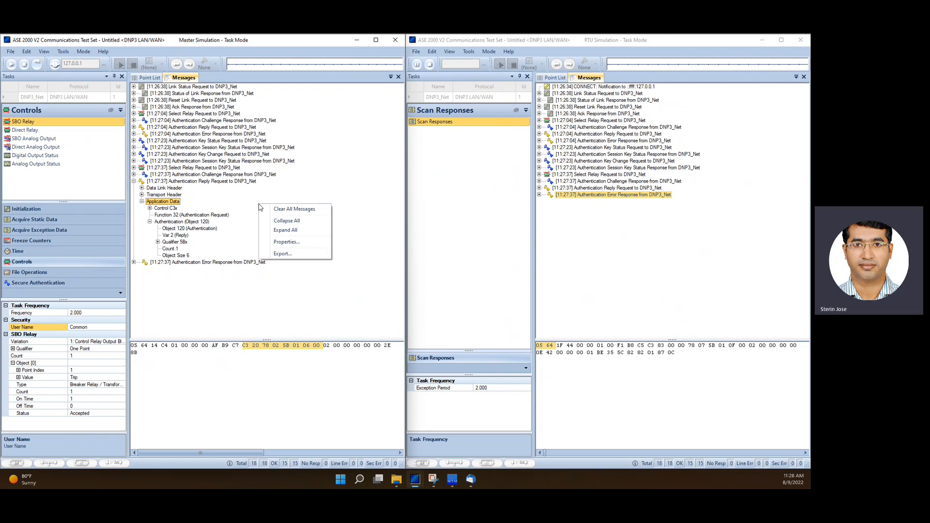
left_click(250, 208)
left_click(134, 181)
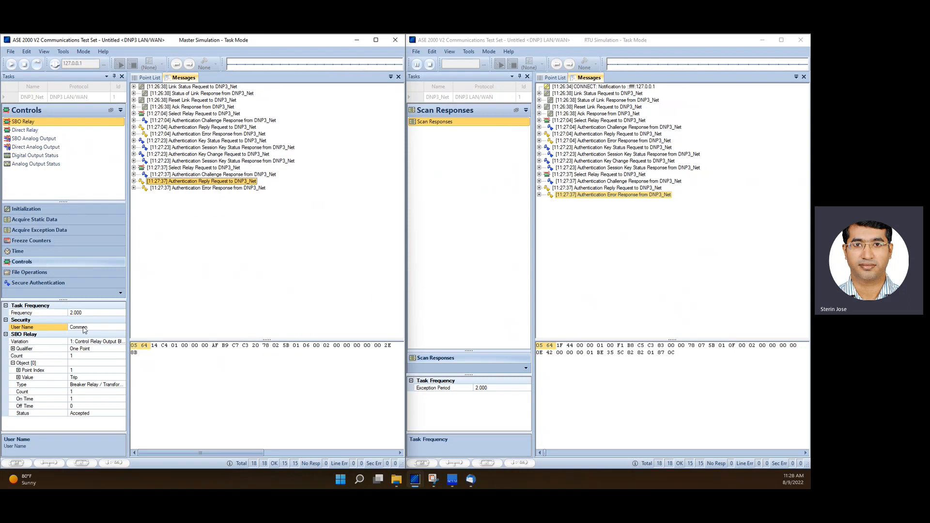
Send the SBO Relay control as user Common and confirm the control operation warning
left_click(62, 121)
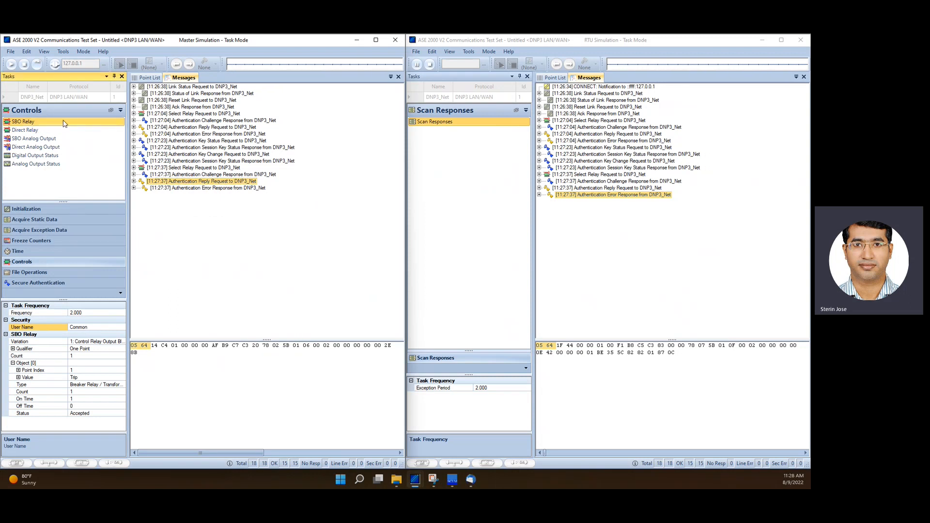
left_click(37, 65)
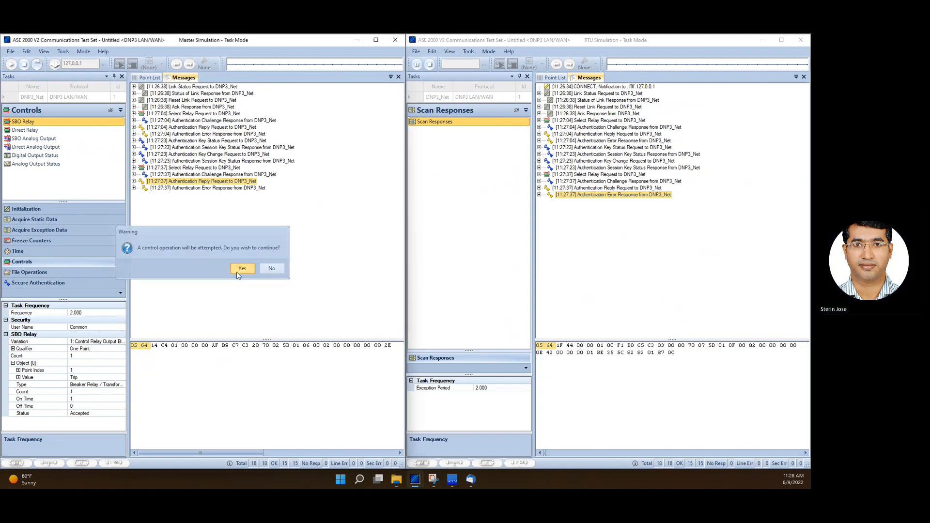
left_click(247, 268)
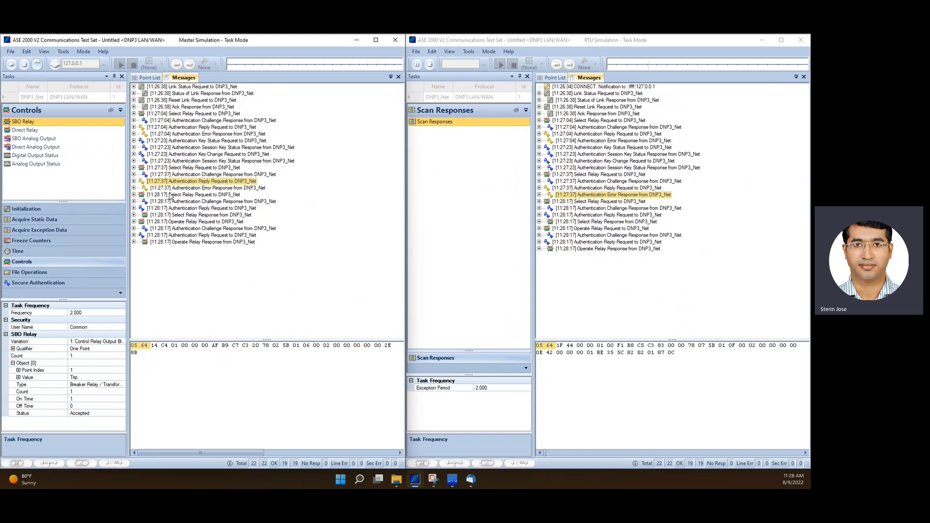
Review the challenge, reply, select and operate messages of the latest SBO Relay control exchange
left_click(171, 203)
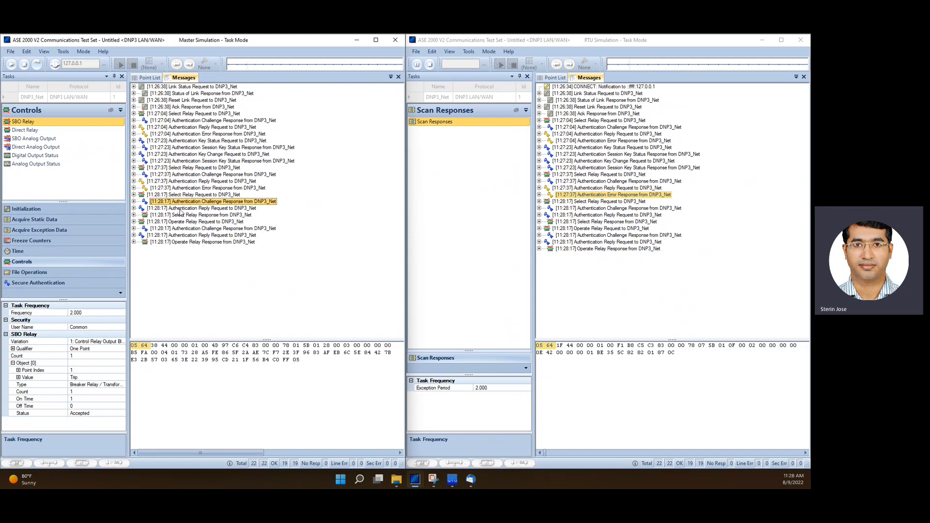
left_click(180, 209)
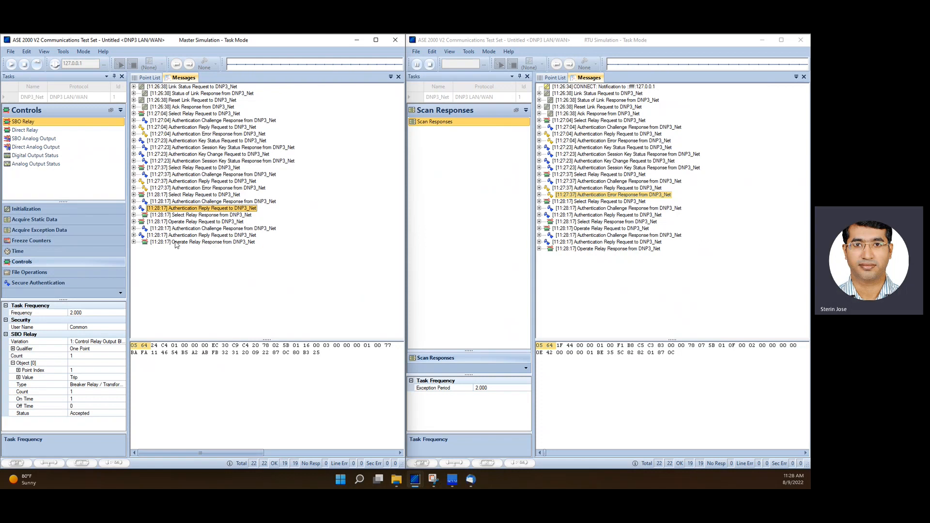
left_click(188, 216)
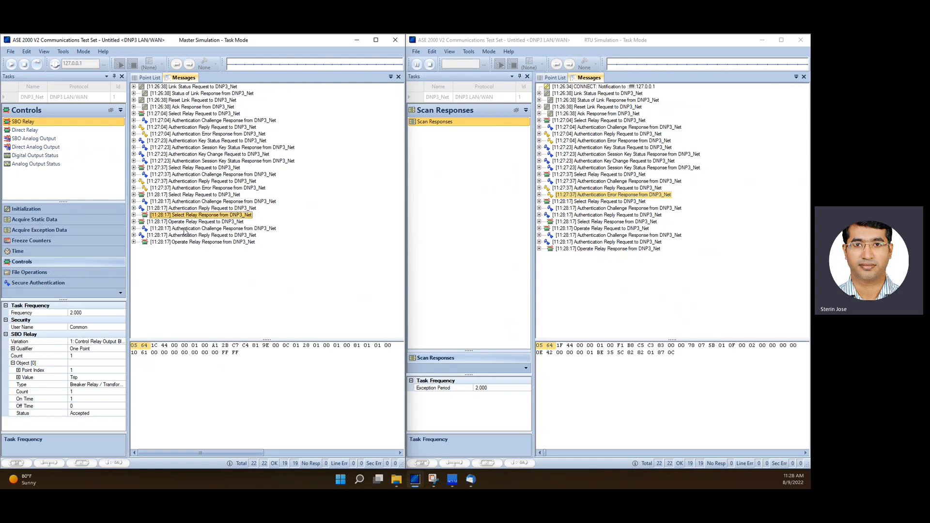
left_click(185, 222)
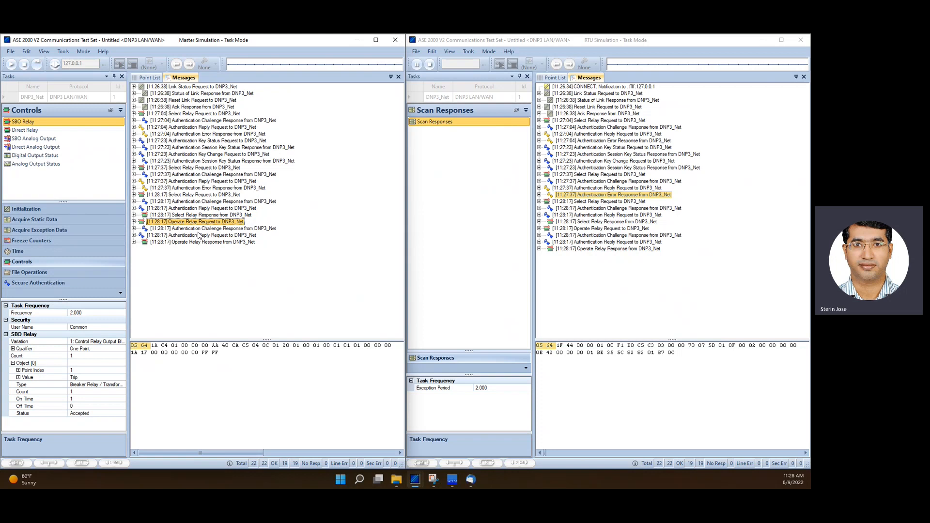
left_click(193, 235)
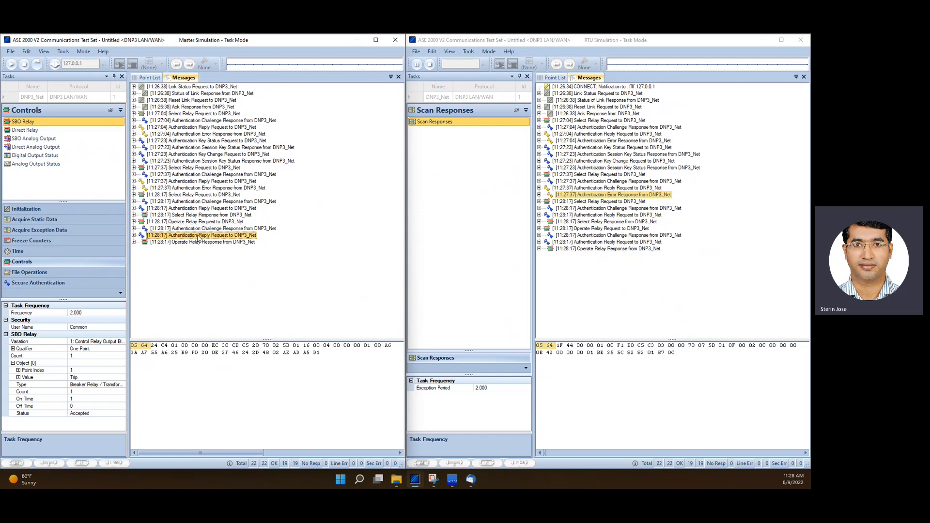
left_click(196, 243)
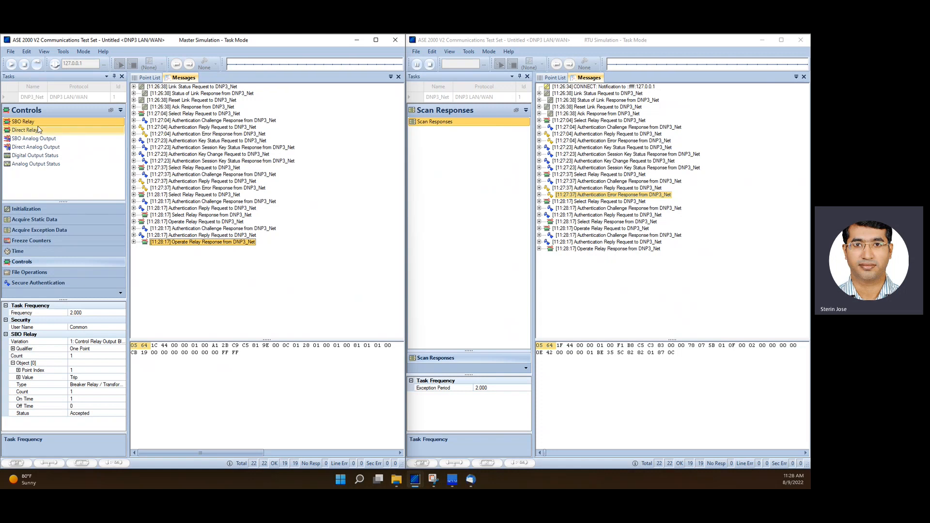
Run an Update Key Change for user name Common from the Secure Authentication tasks
left_click(49, 283)
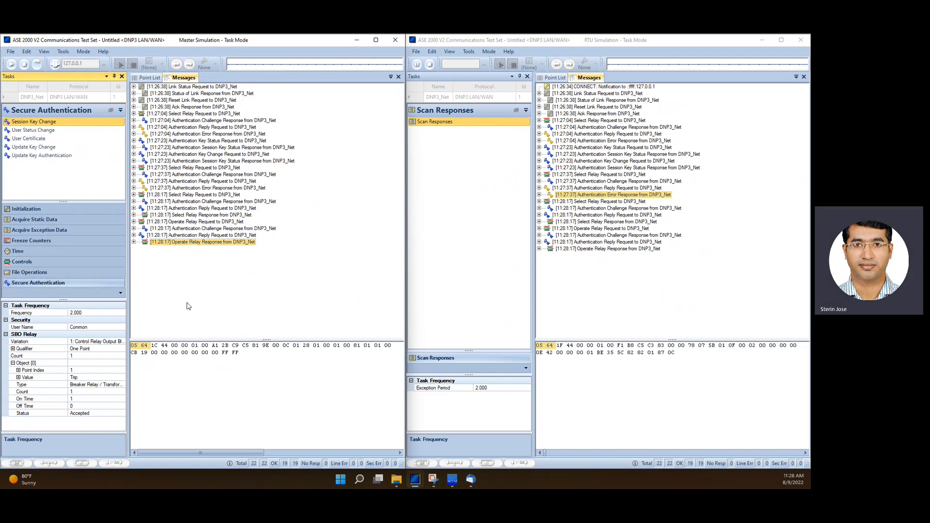
right_click(206, 292)
left_click(149, 286)
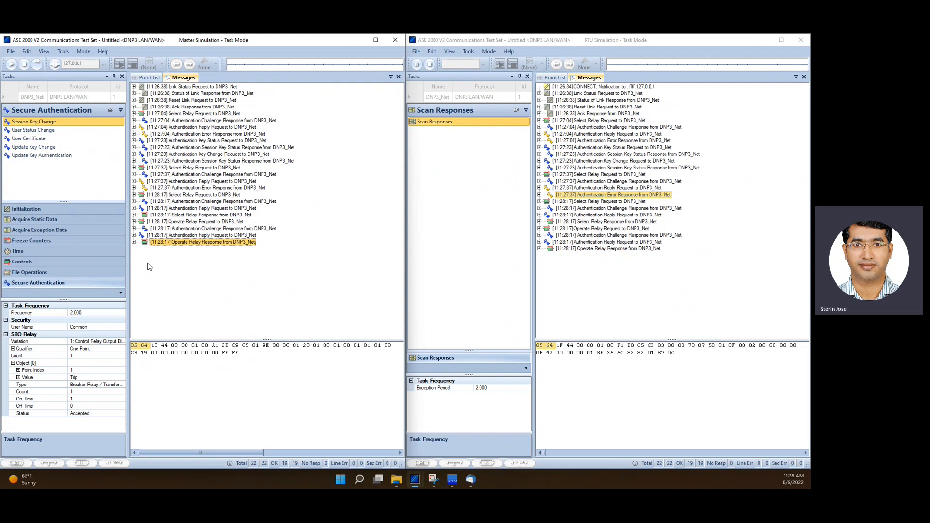
left_click(28, 150)
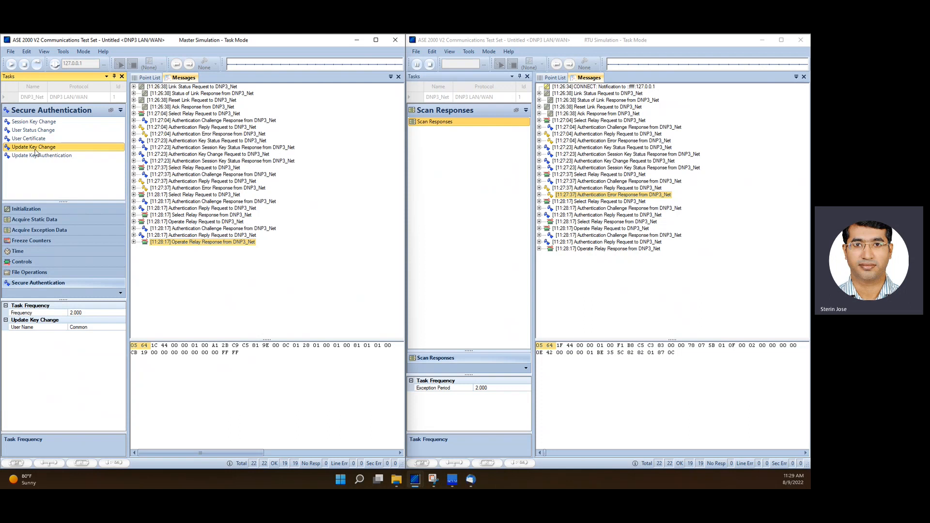
left_click(37, 64)
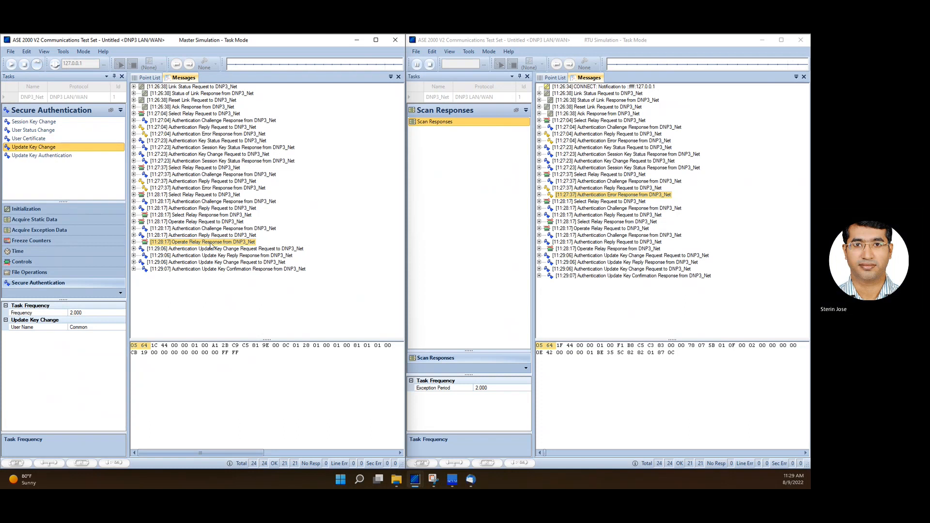
Expand the Update Key Change request and reply messages to inspect their key change method, user name and sequence data
left_click(194, 249)
key("Down")
key("Down")
key("Down")
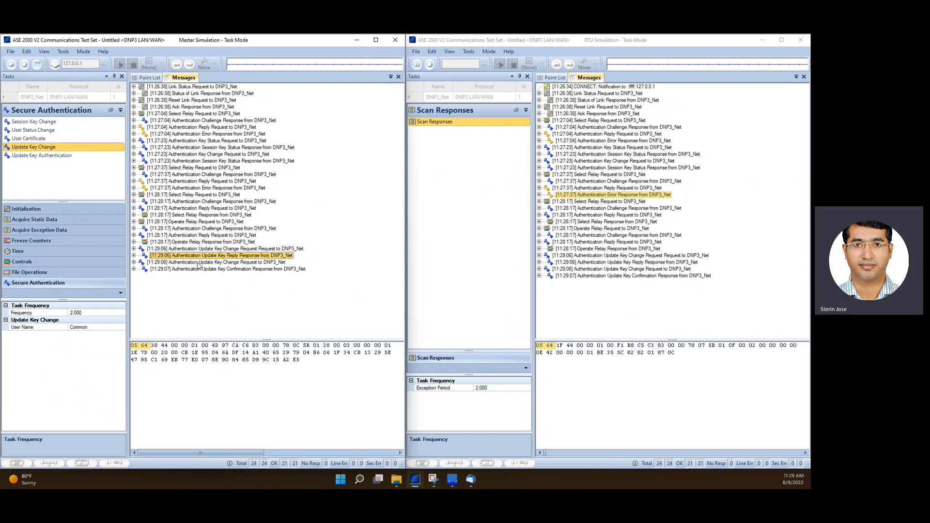
left_click(134, 248)
left_click(141, 269)
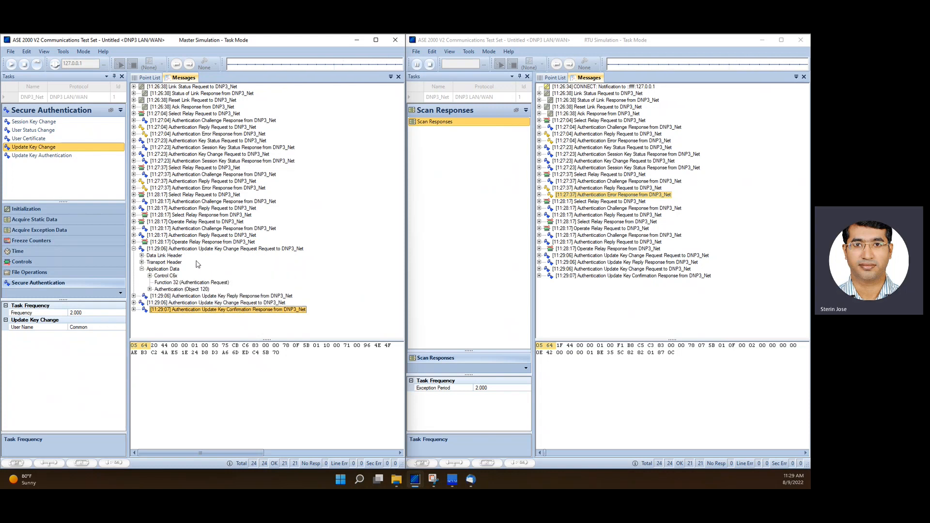
left_click(150, 289)
scroll(180, 290, "down", 1)
left_click(158, 310)
left_click(165, 316)
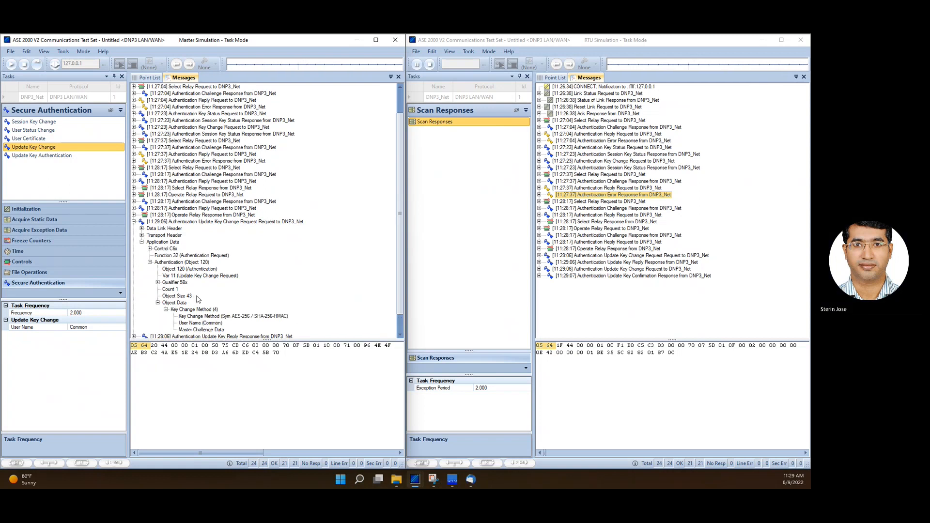
scroll(203, 301, "down", 2)
left_click(216, 297)
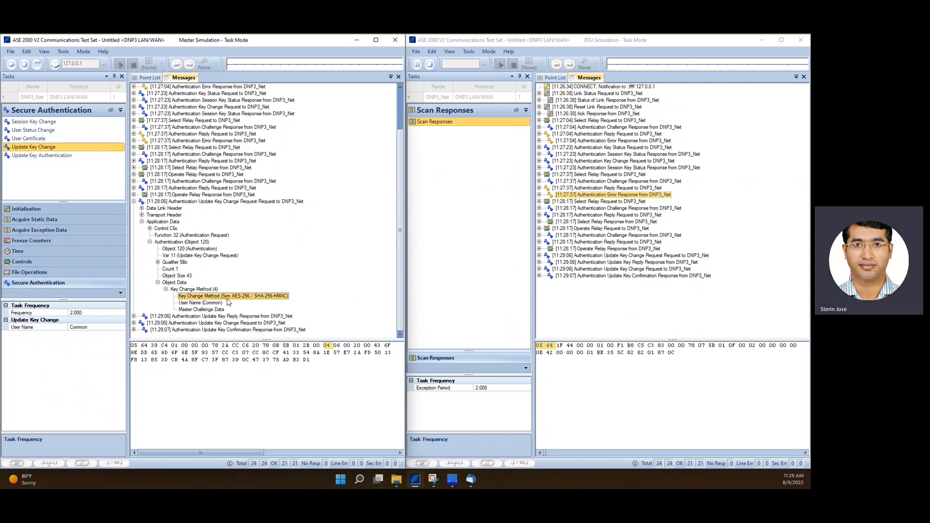
left_click(189, 302)
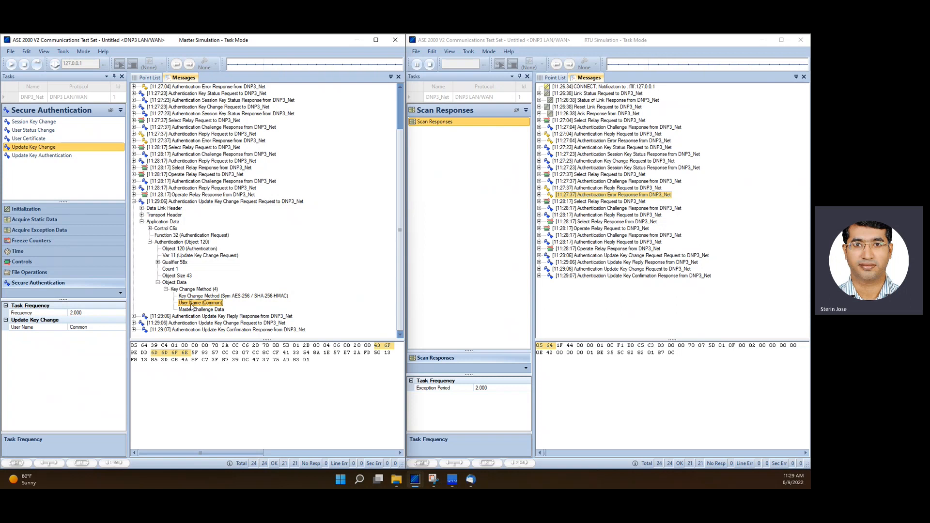
left_click(133, 316)
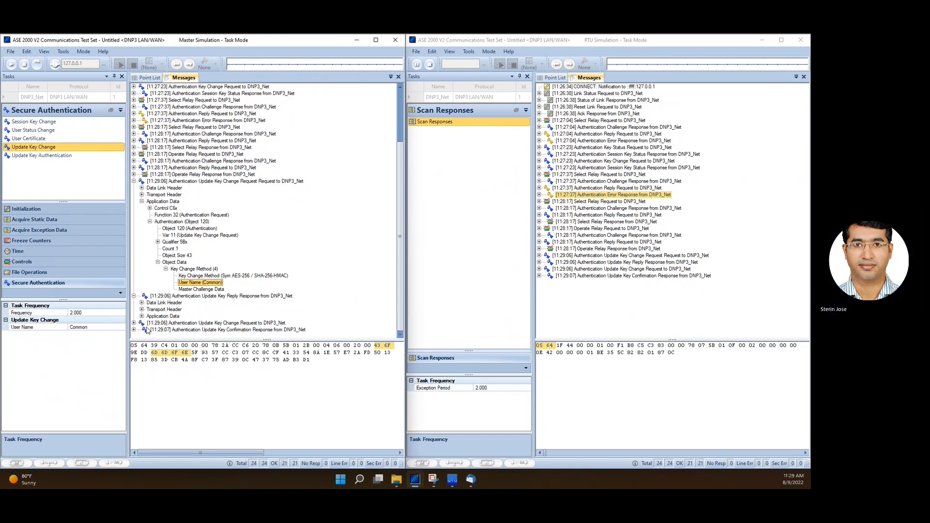
left_click(142, 316)
left_click(150, 330)
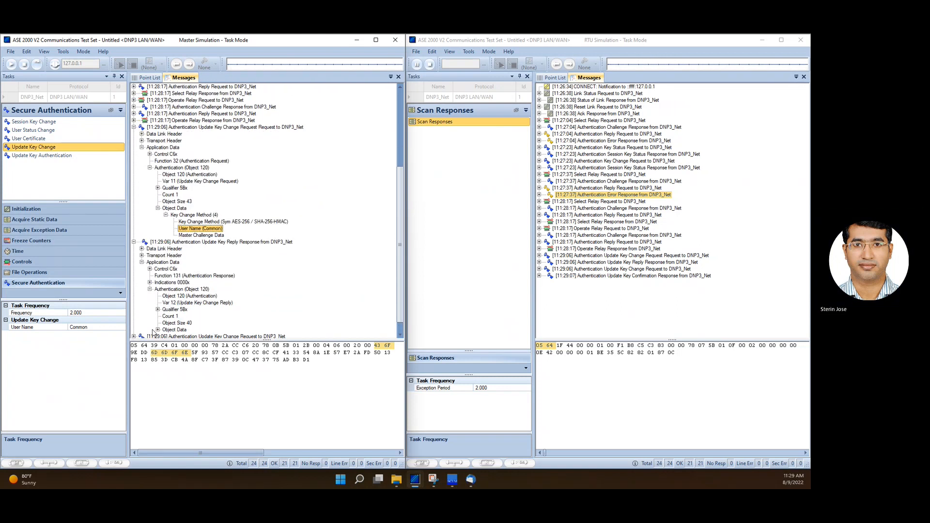
left_click(158, 330)
left_click(166, 330)
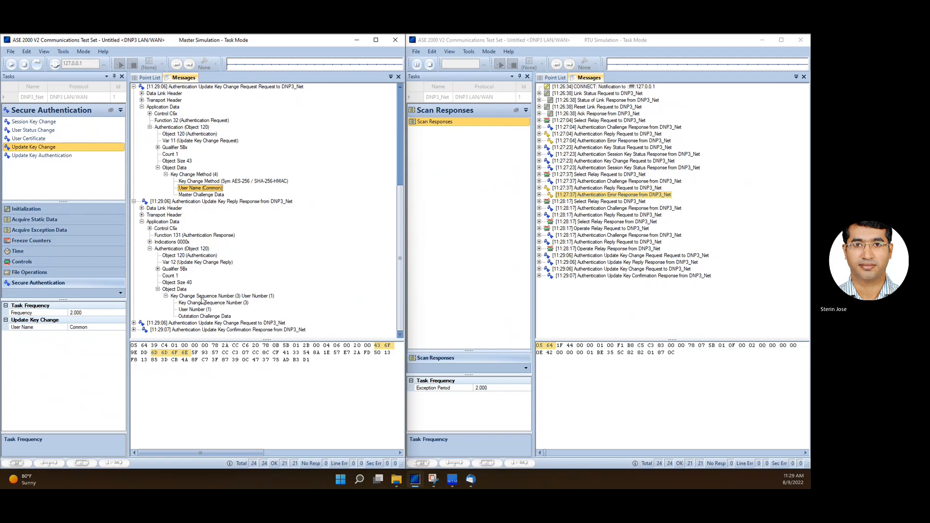
Expand the Update Key Change and confirmation messages to inspect their encrypted key data and MAC values
left_click(134, 322)
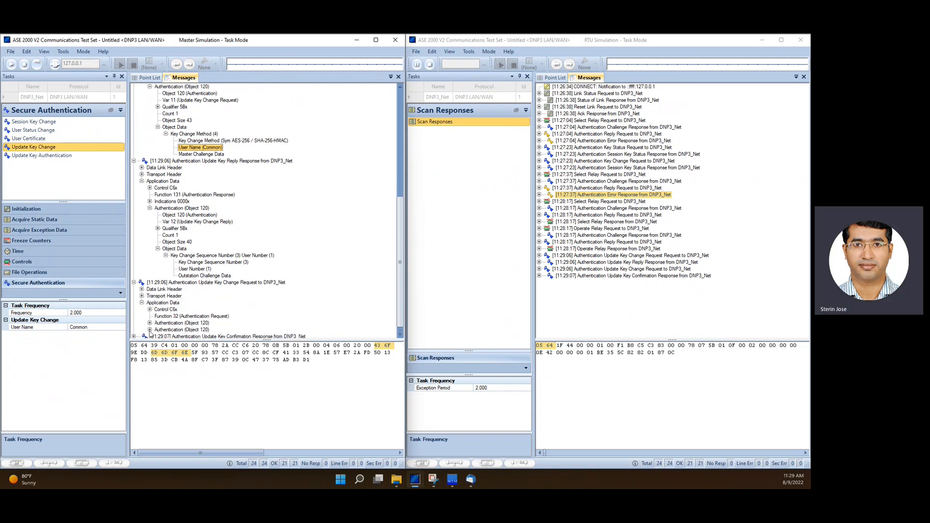
left_click(149, 323)
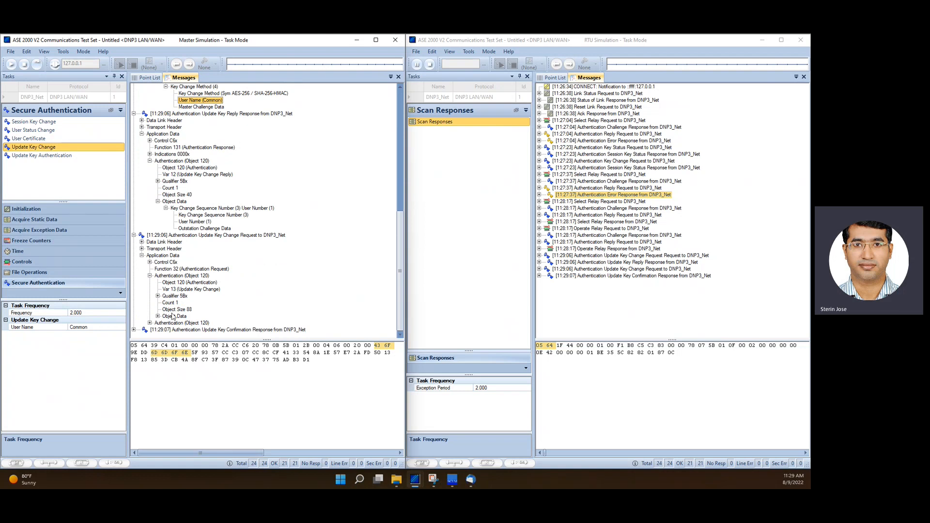
left_click(158, 316)
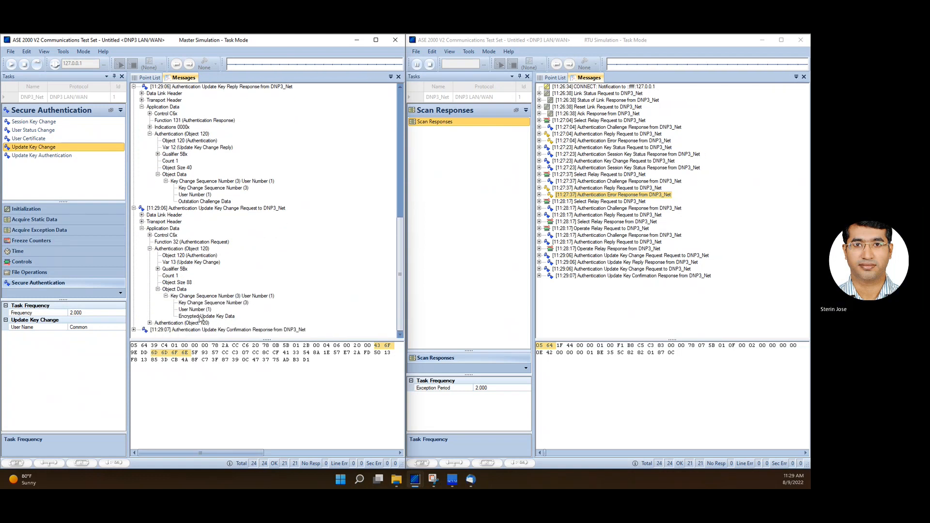
left_click(199, 317)
left_click(149, 323)
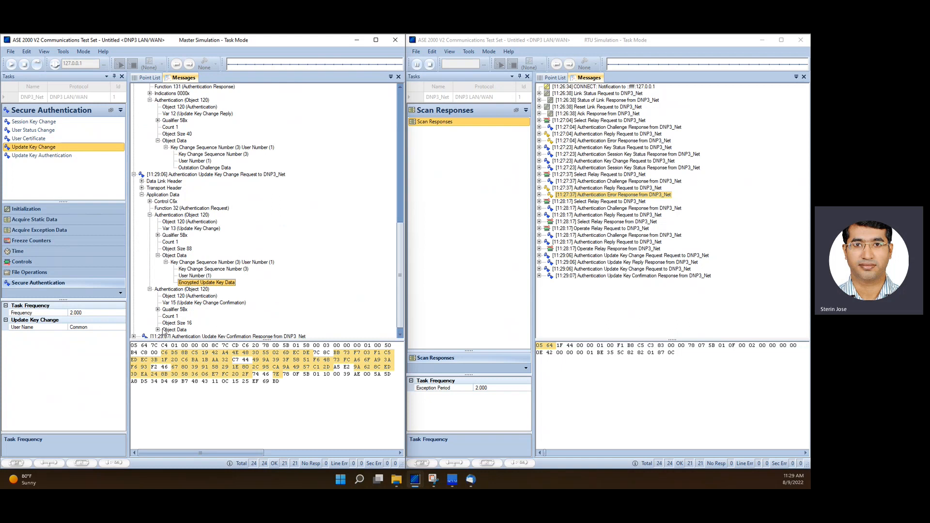
left_click(158, 330)
left_click(166, 329)
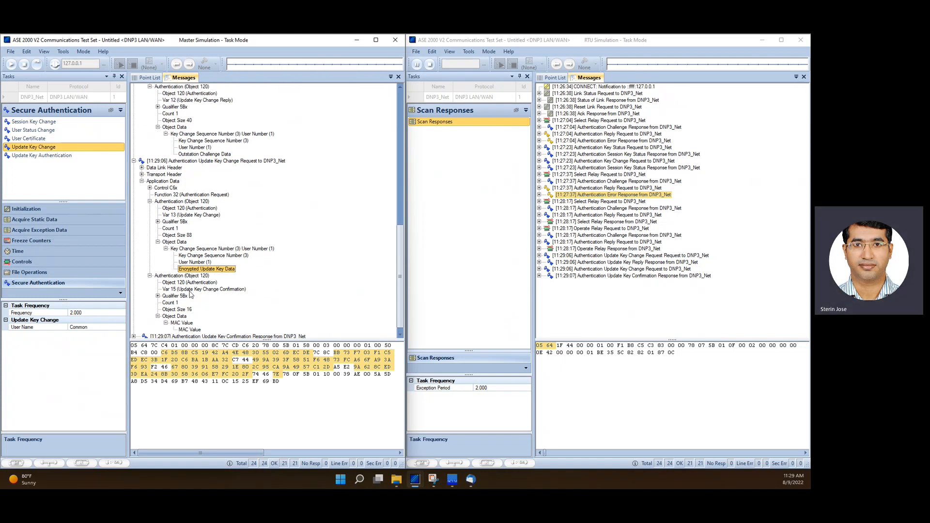
left_click(134, 330)
left_click(142, 329)
left_click(150, 330)
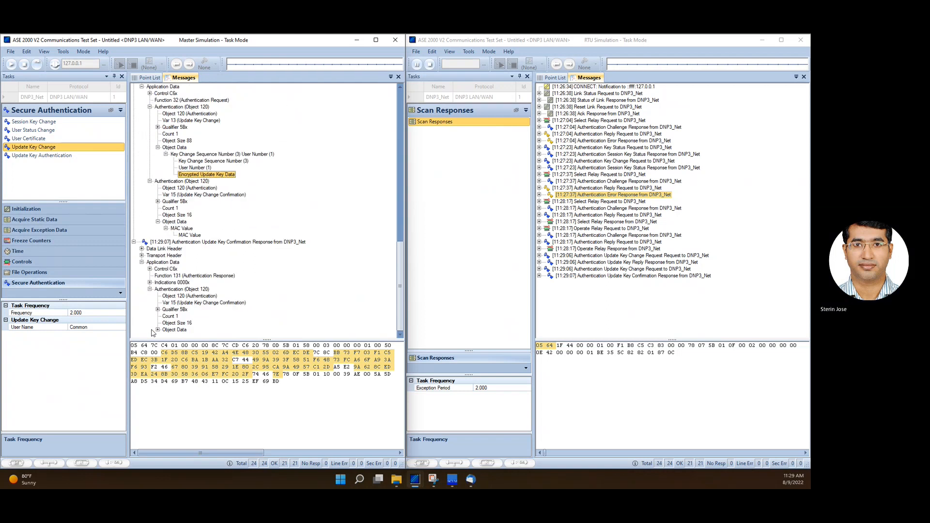
left_click(198, 303)
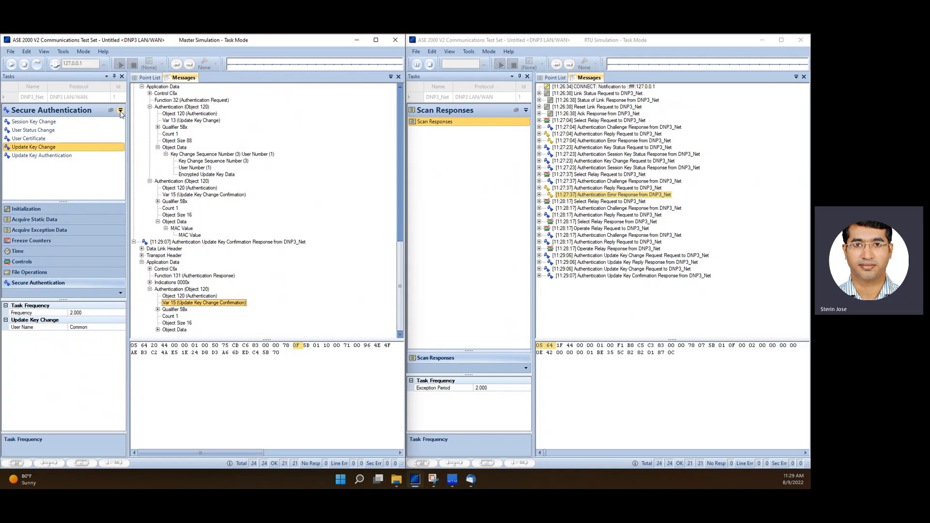
Collapse all the expanded update key change messages in the log
scroll(401, 270, "up", 9)
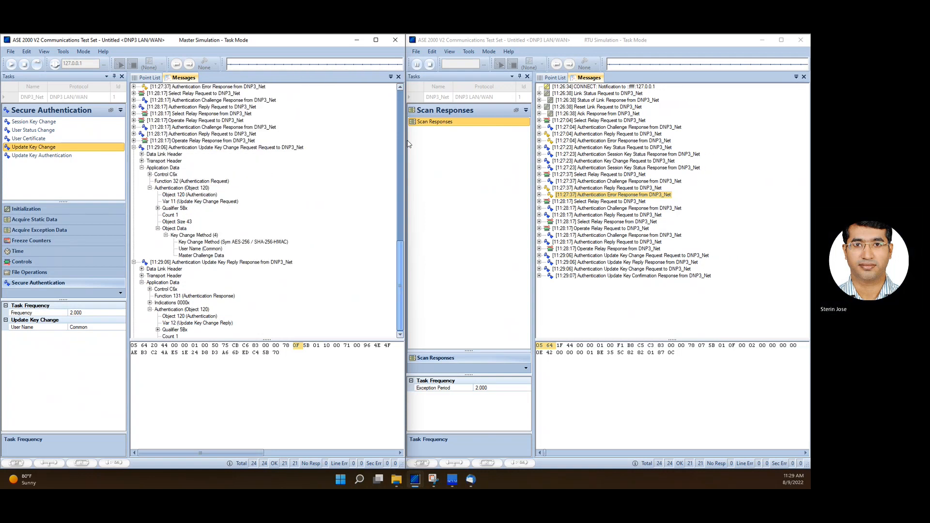
left_click(134, 249)
left_click(134, 255)
left_click(134, 262)
left_click(134, 269)
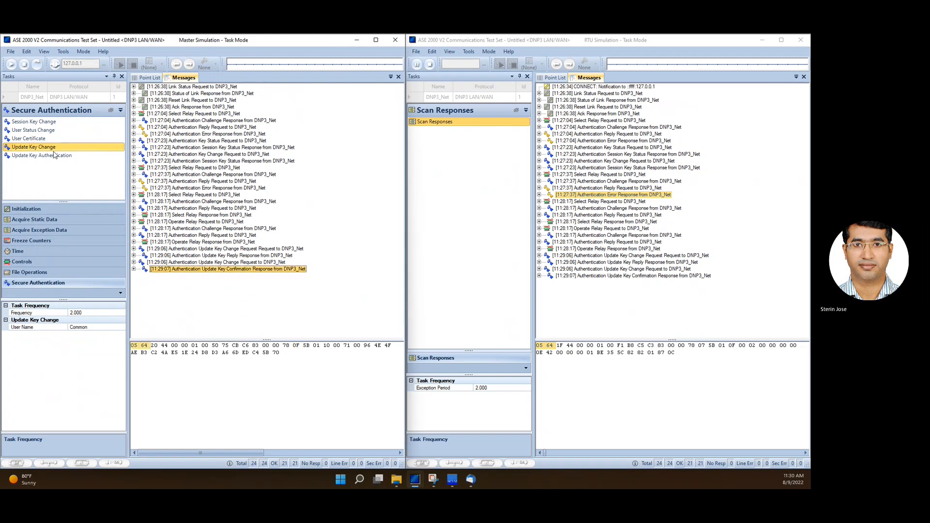
Send the SBO Relay control again and confirm the control operation warning
left_click(39, 262)
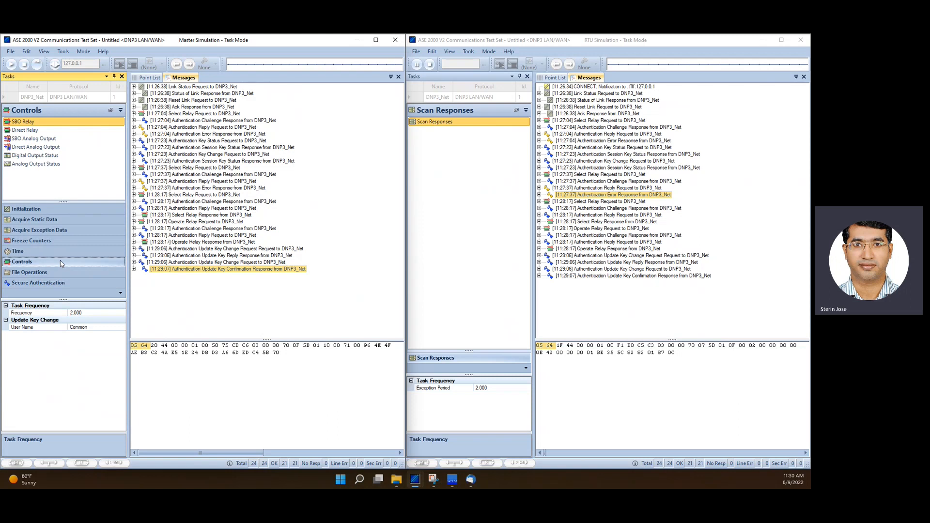
left_click(43, 124)
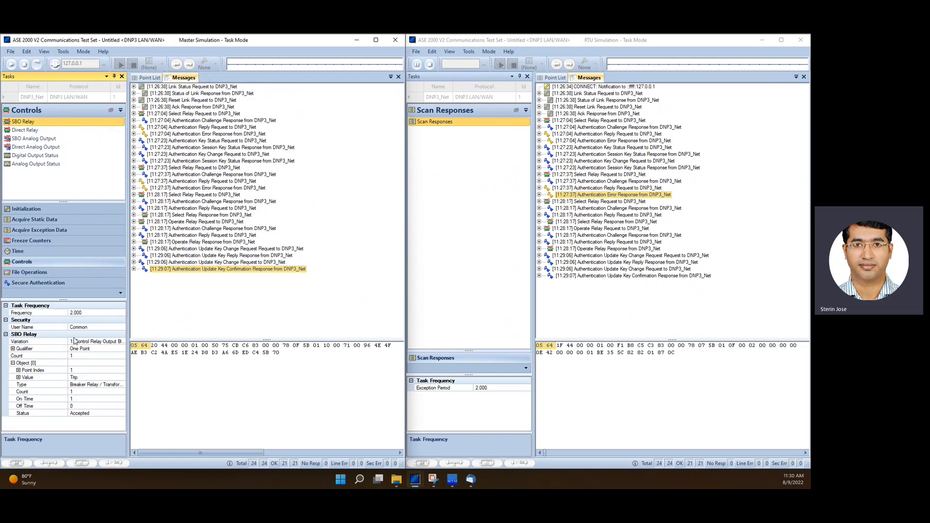
left_click(38, 69)
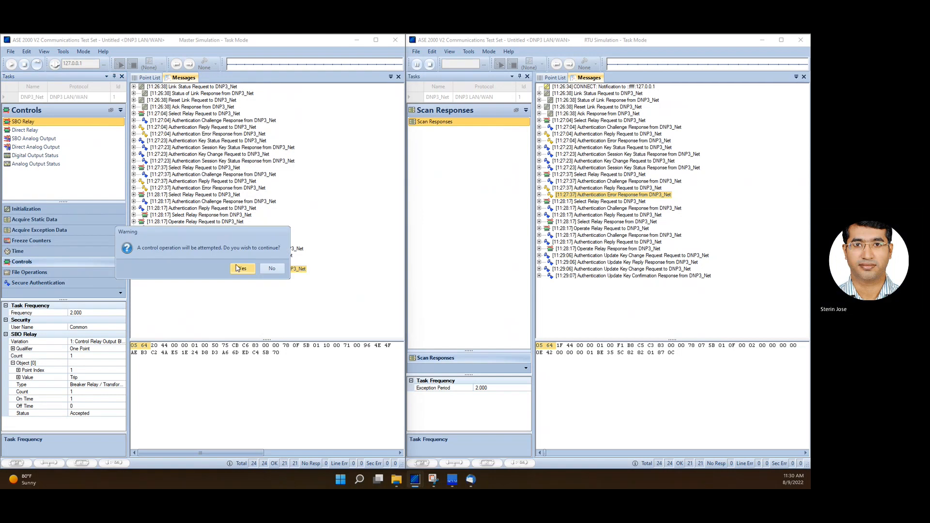
left_click(239, 268)
left_click(199, 297)
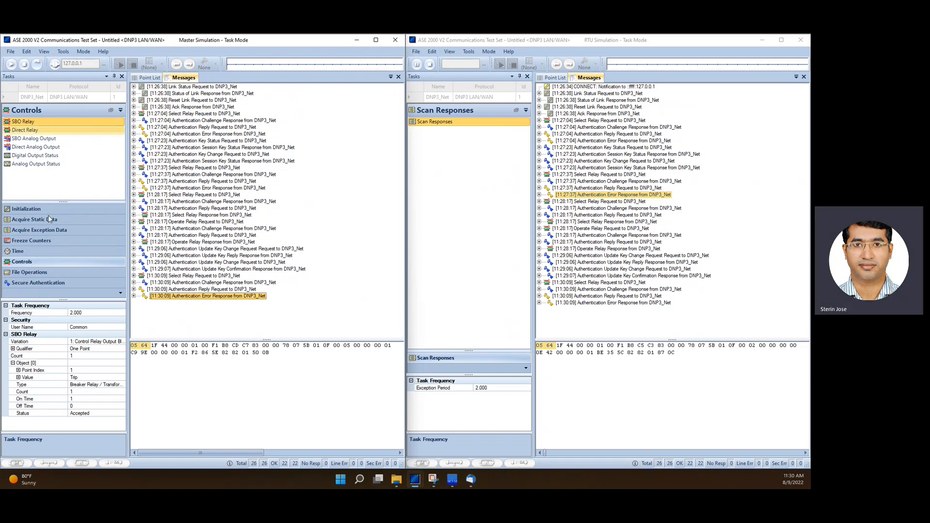
Run a Session Key Change for user number 1 from the Secure Authentication tasks
left_click(43, 282)
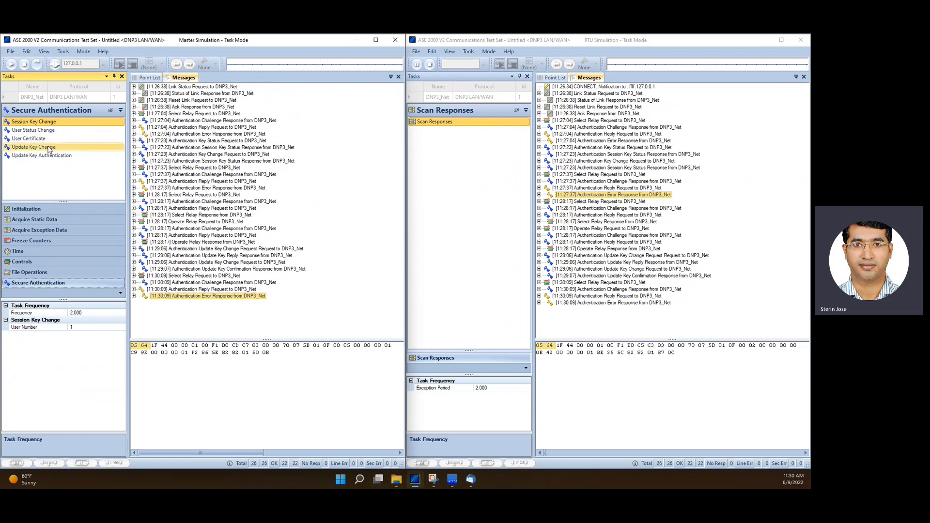
left_click(37, 148)
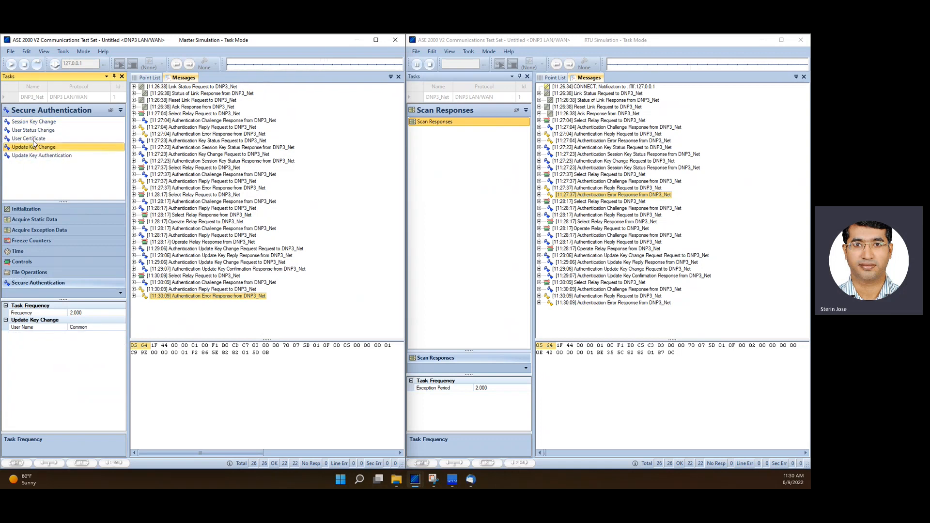
left_click(32, 122)
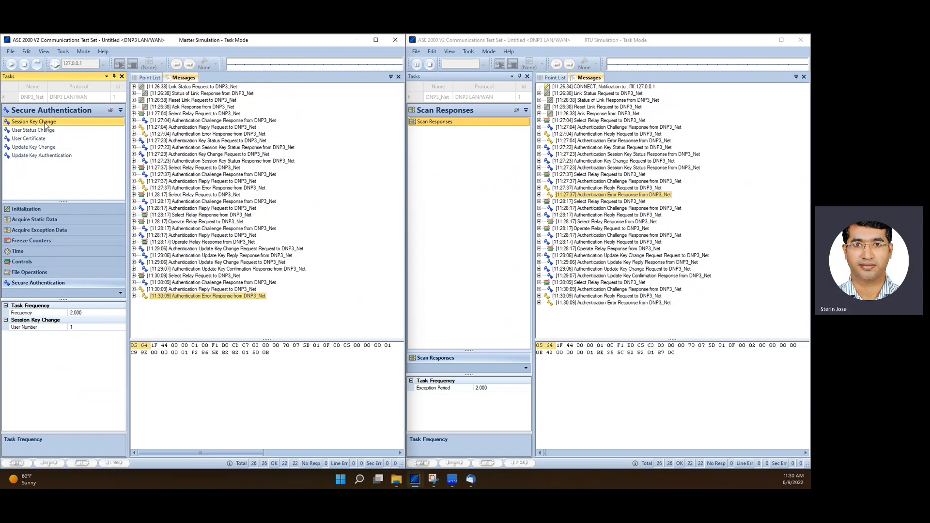
left_click(37, 66)
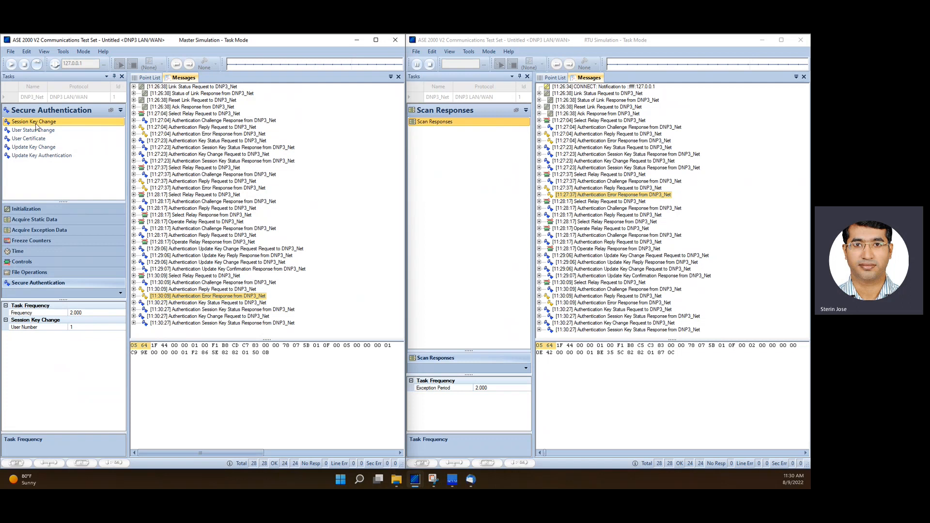
Send the SBO Relay control from the Controls tasks of the master instance
left_click(22, 261)
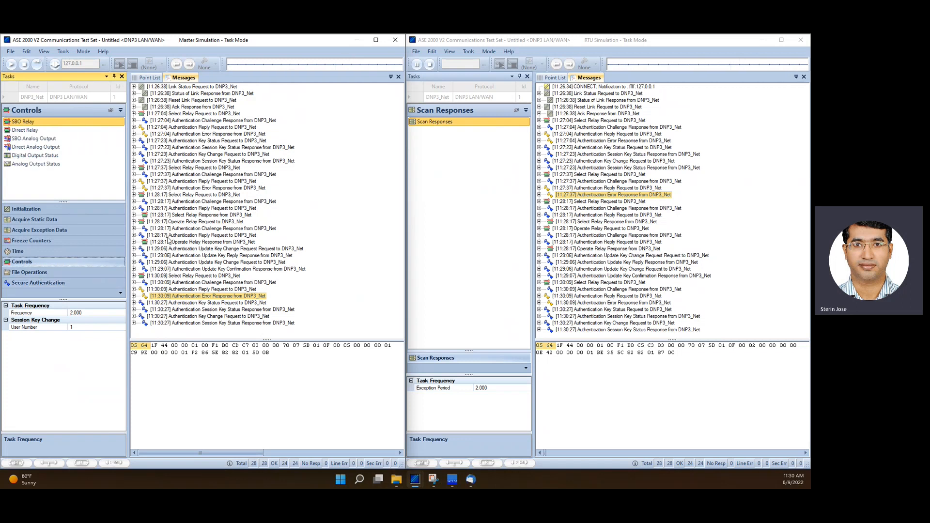
left_click(31, 123)
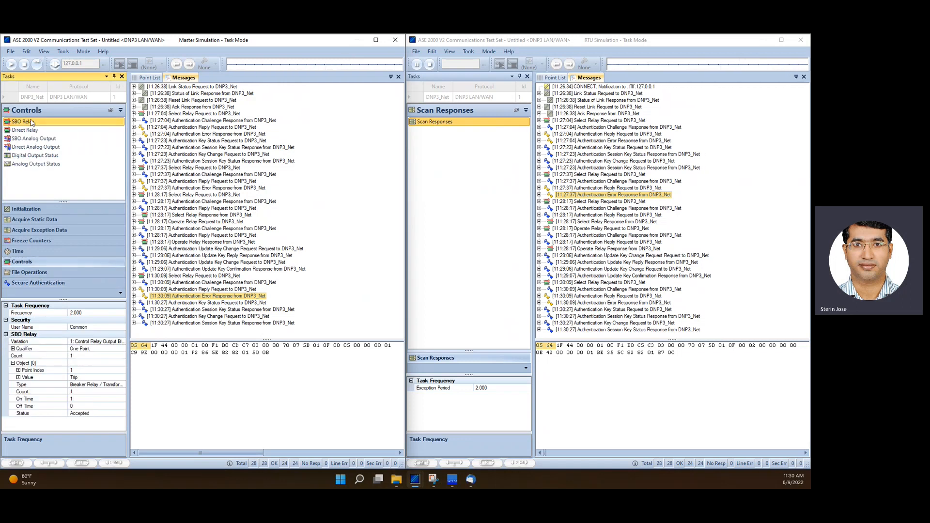
left_click(36, 66)
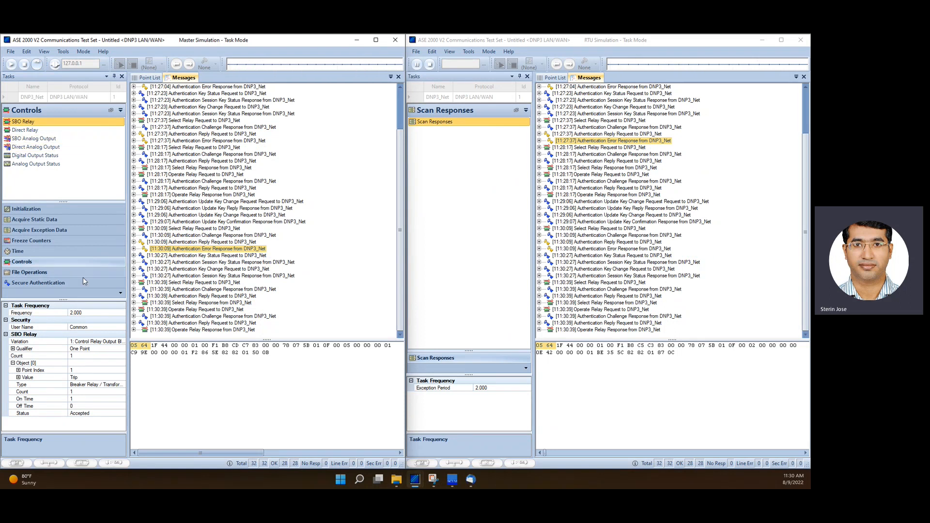
Select the Update Key Change task under Secure Authentication and clear all messages from both message logs
left_click(69, 283)
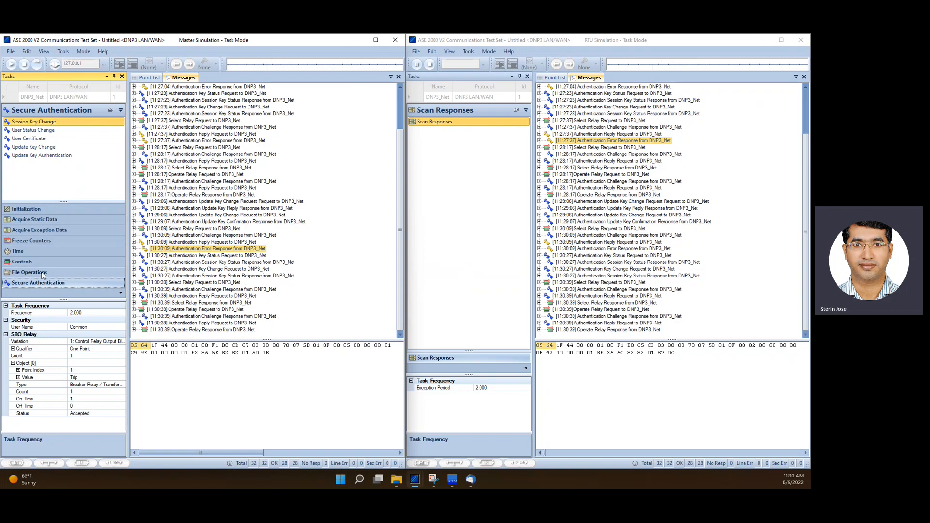
left_click(89, 262)
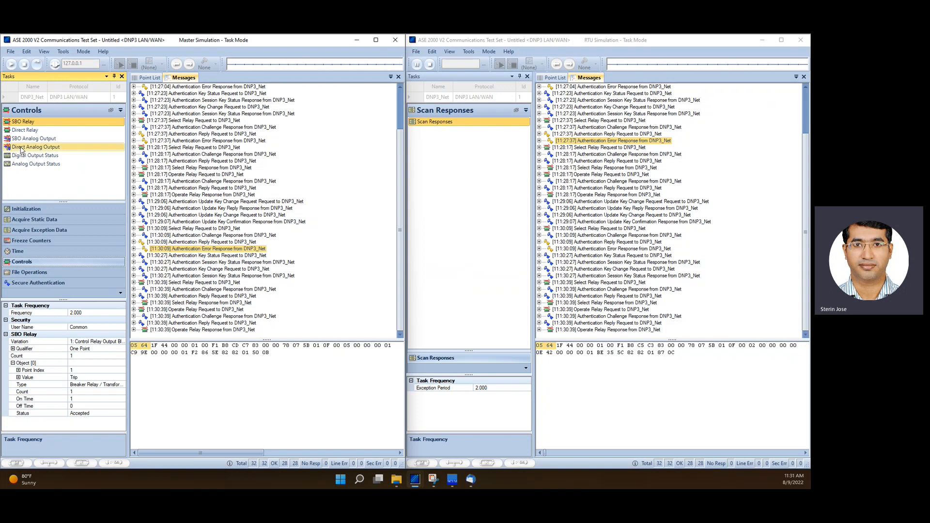
left_click(52, 282)
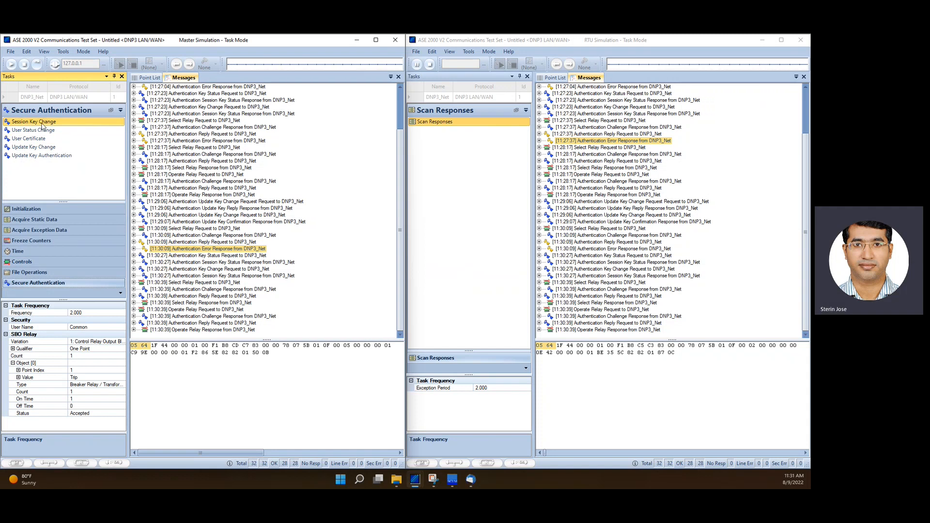
left_click(41, 148)
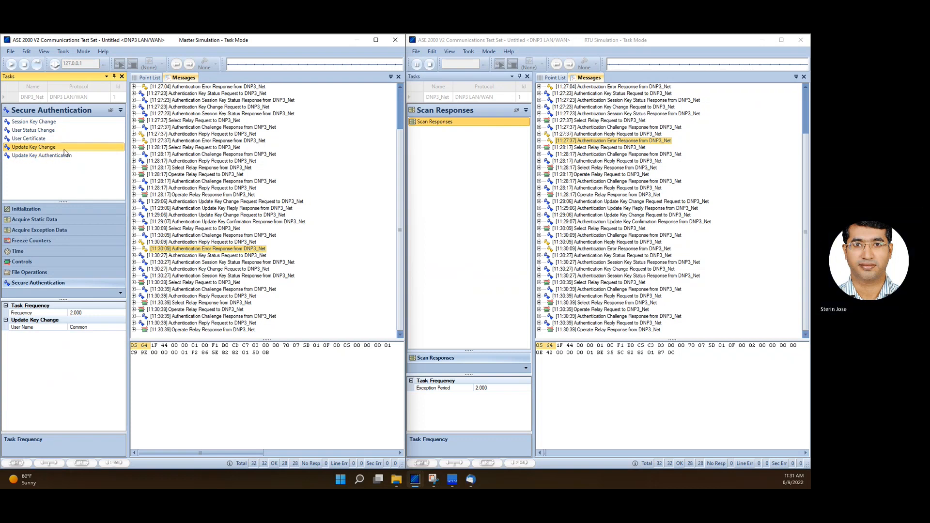
right_click(720, 217)
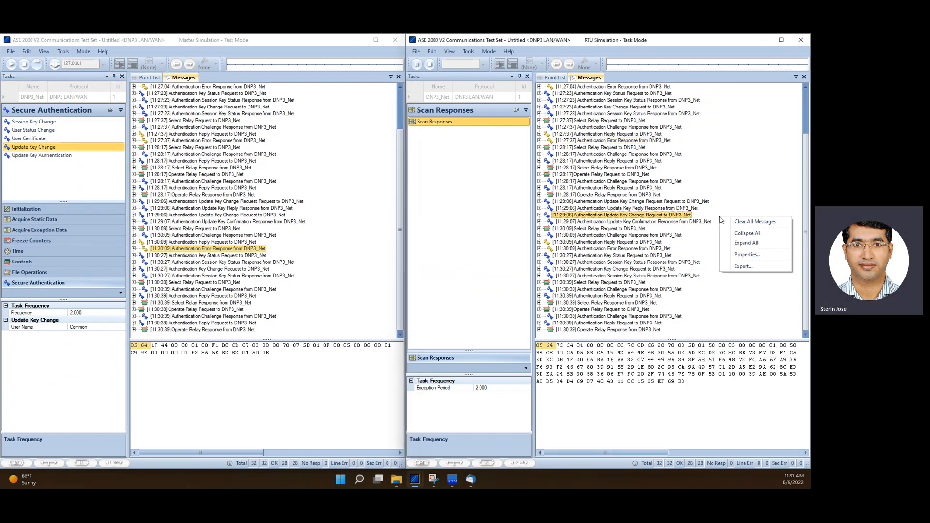
left_click(746, 222)
right_click(358, 229)
left_click(369, 234)
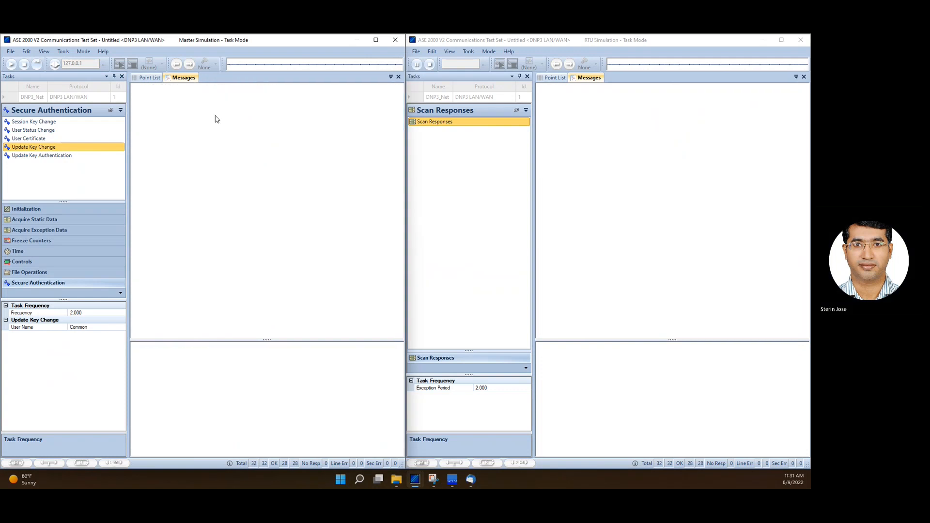
Stop both simulations and set the RTU's Secure Auth V5 key change method to Asym RSA-2048 / DSA SHA-256 / HMAC-SHA-256
left_click(24, 66)
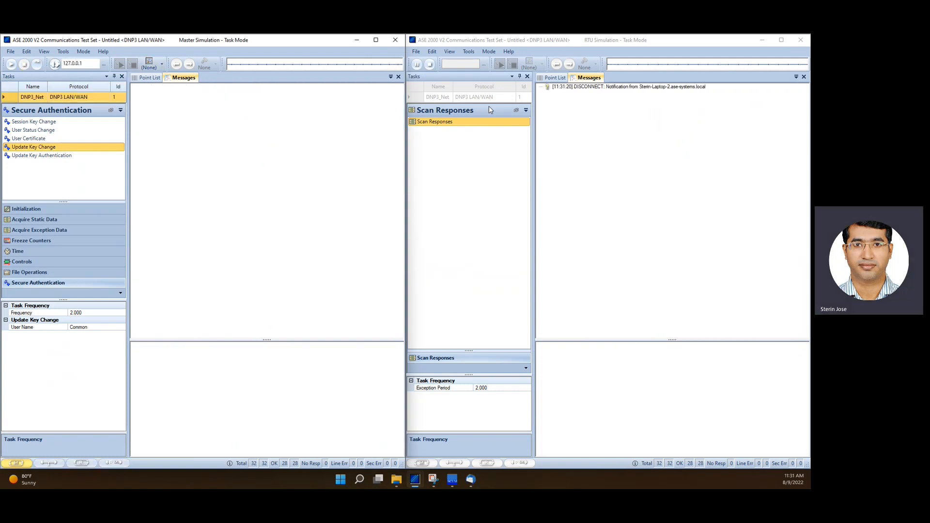
left_click(429, 64)
left_click(468, 51)
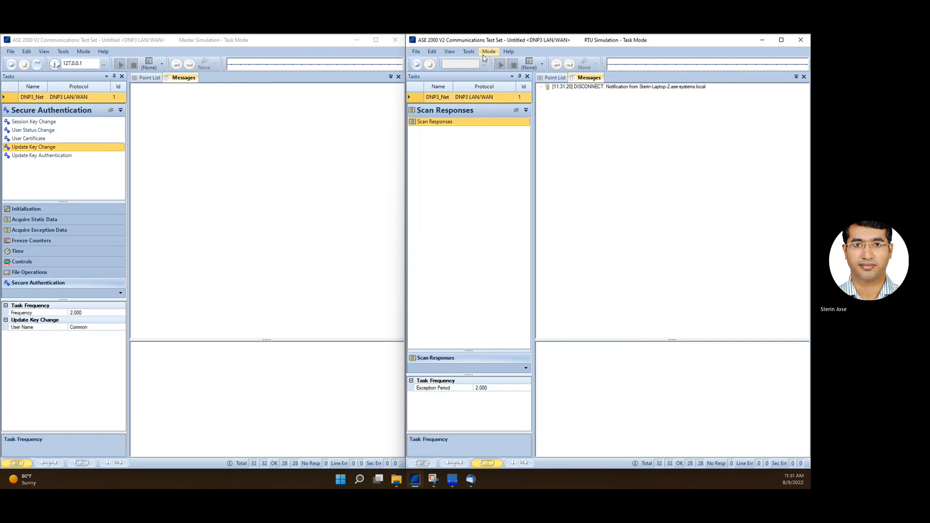
left_click(479, 62)
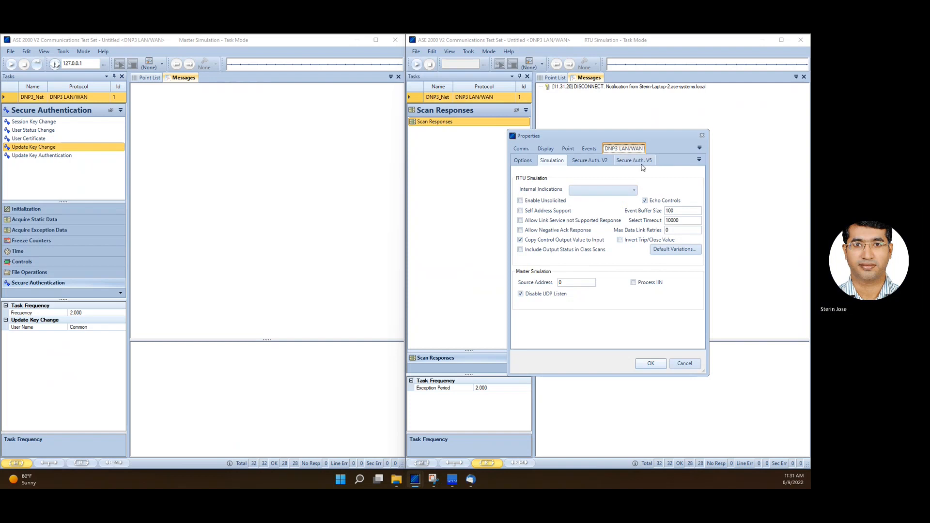
left_click(640, 162)
left_click(632, 223)
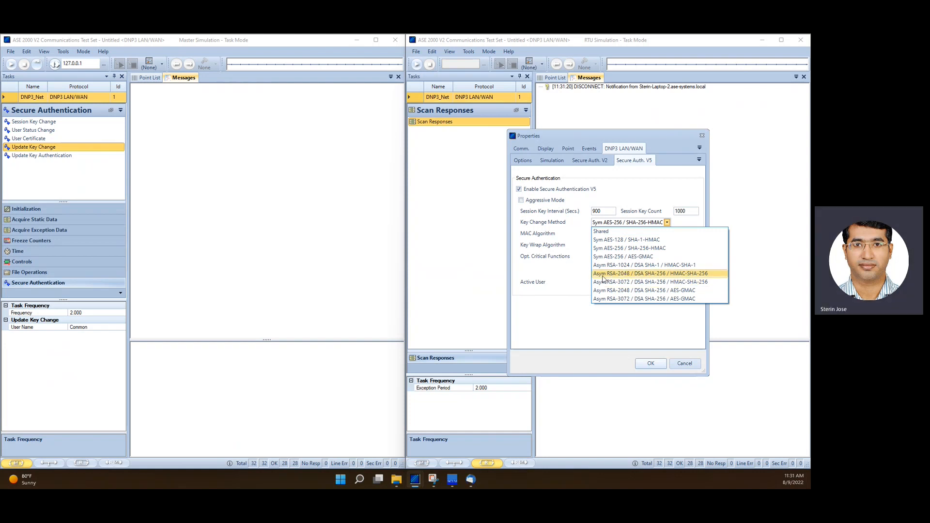
left_click(664, 274)
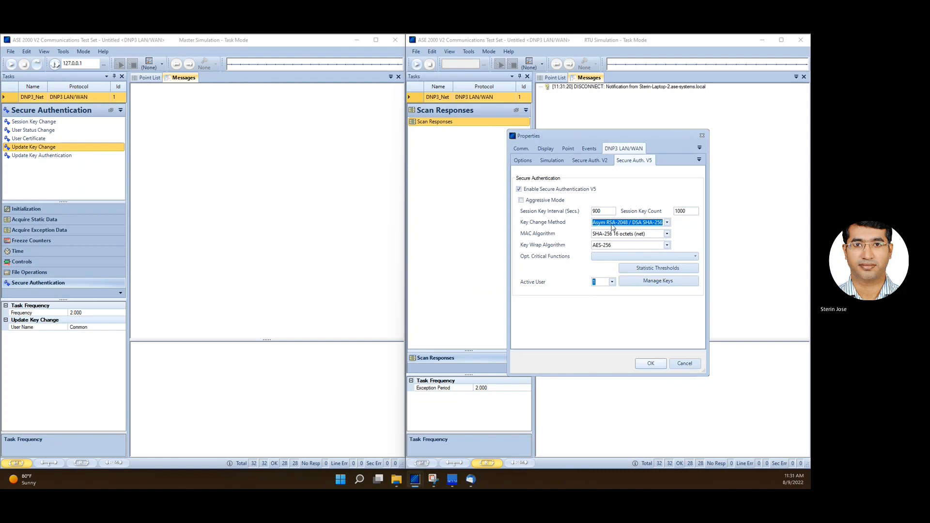
In the RTU's asymmetric key manager, generate a new Certificate Authority key and a new Outstation key
left_click(644, 286)
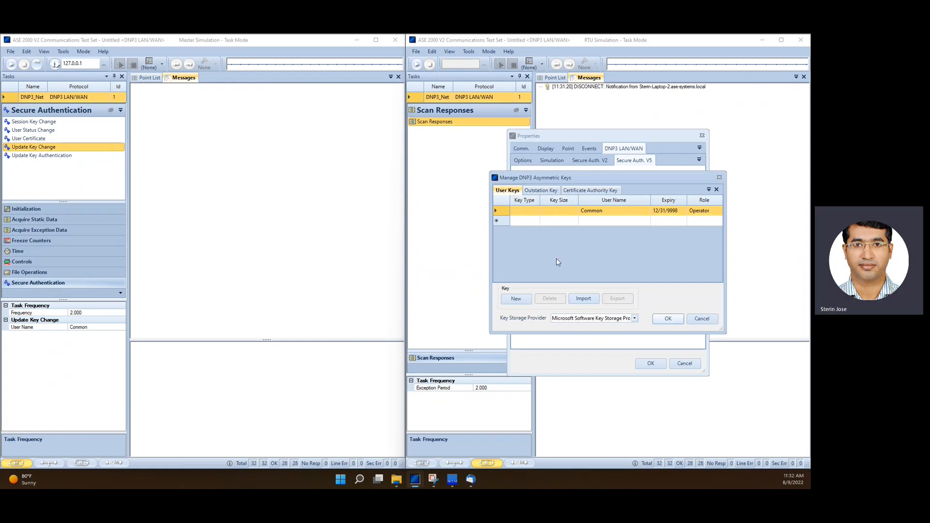
left_click(592, 191)
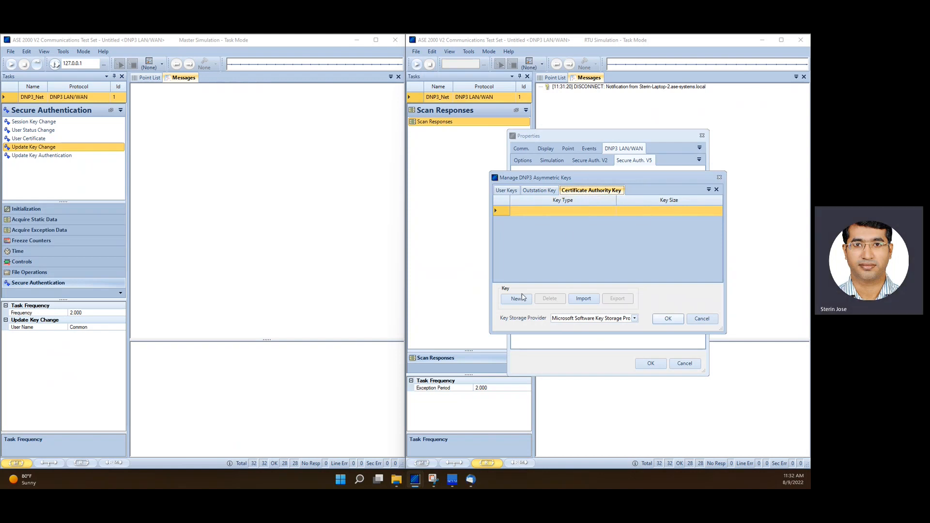
left_click(517, 298)
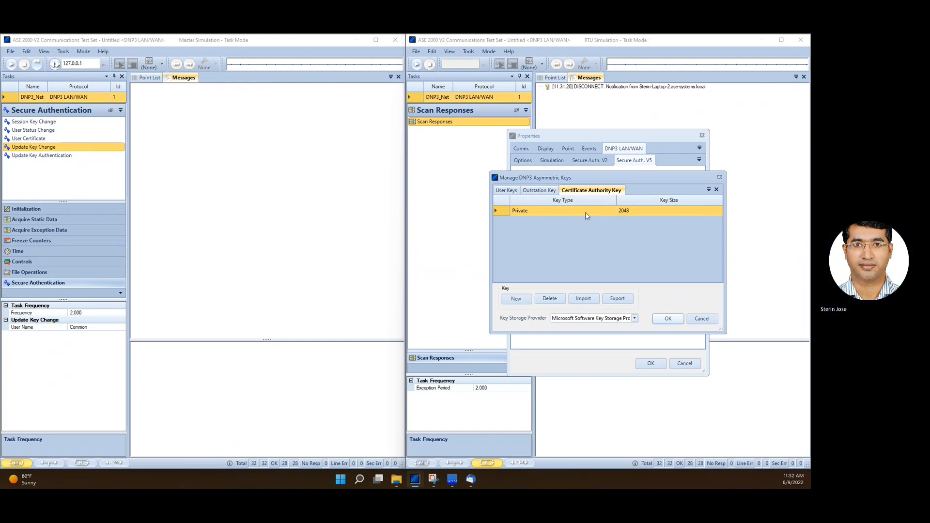
left_click(539, 191)
left_click(527, 298)
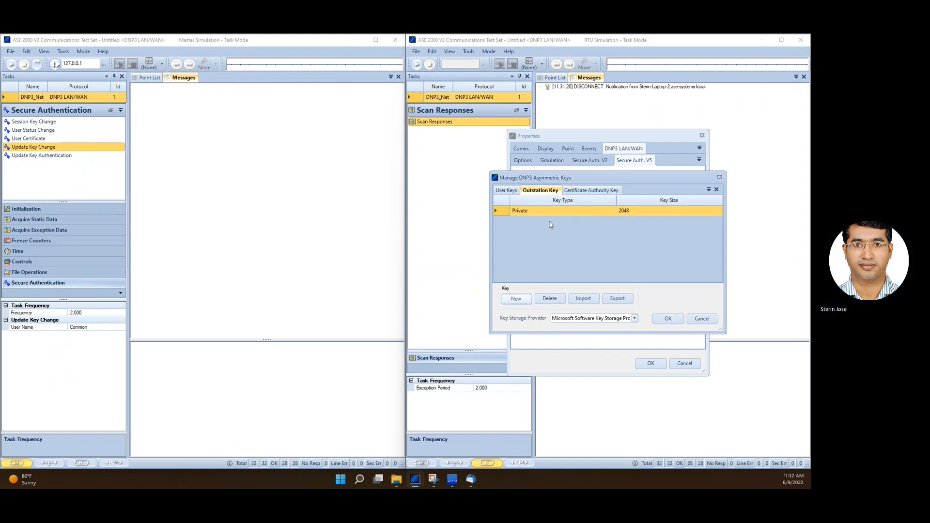
Export the Certificate Authority key from the RTU's asymmetric key manager
left_click(583, 191)
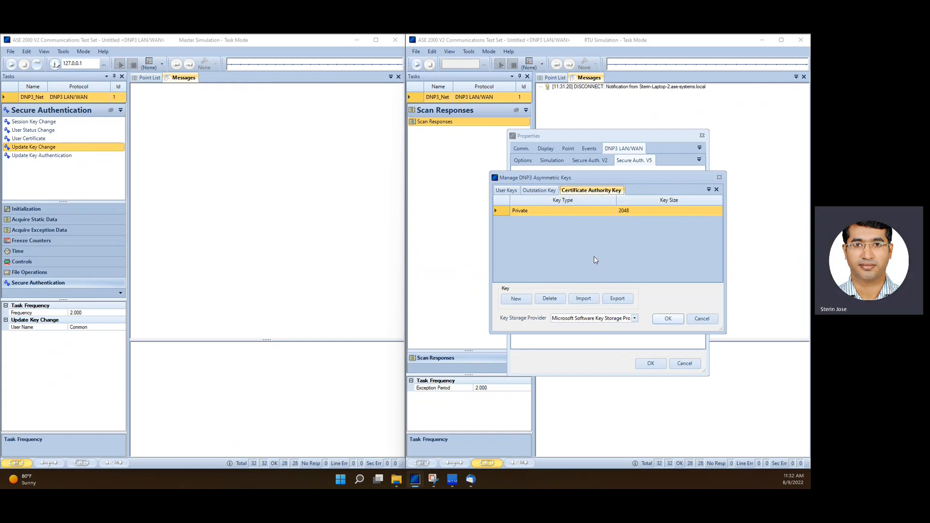
left_click(617, 298)
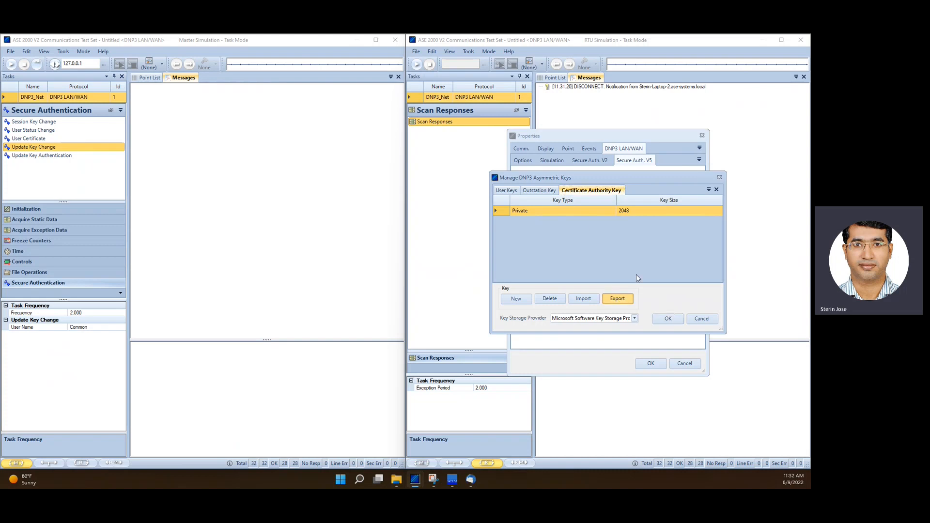
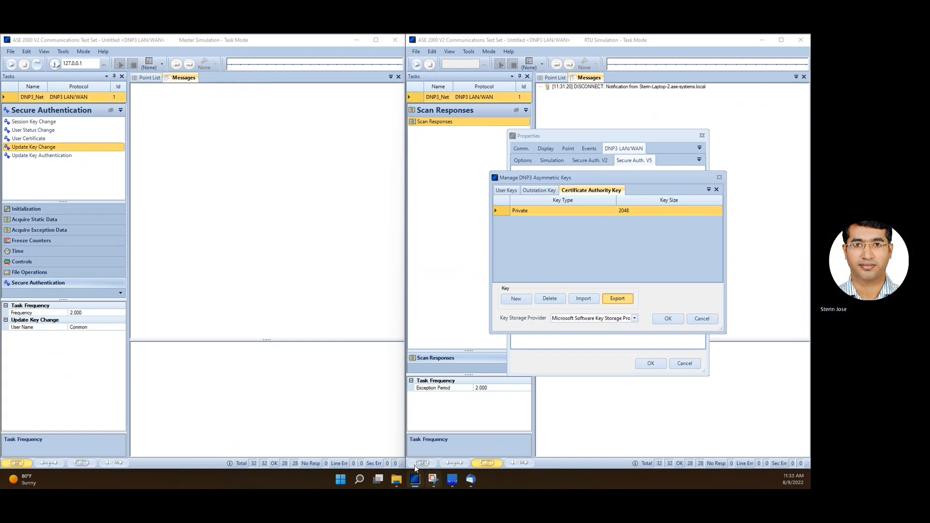
In the export dialog, create a new folder DNP3_SAv5_Tests inside Documents\ASE and open it
left_click(414, 479)
left_click(539, 422)
left_click_drag(575, 185, 267, 137)
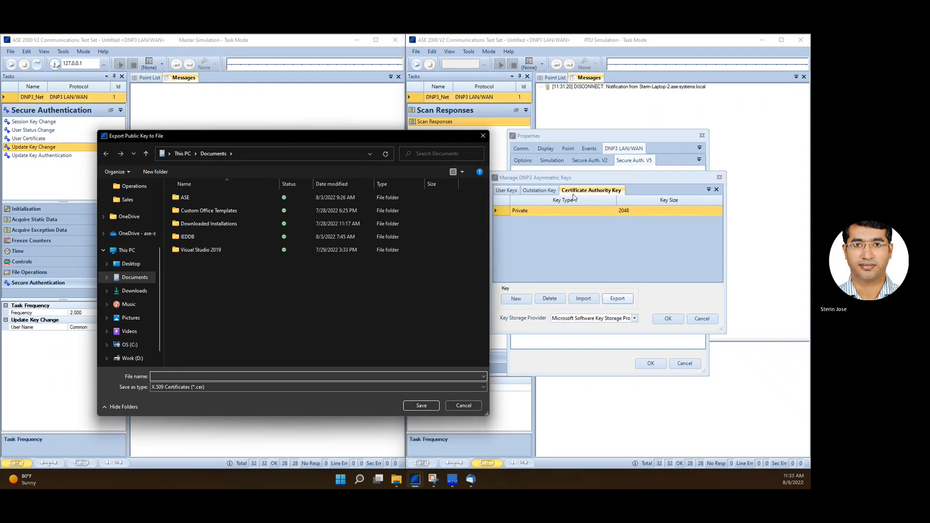
left_click(184, 198)
double_click(184, 196)
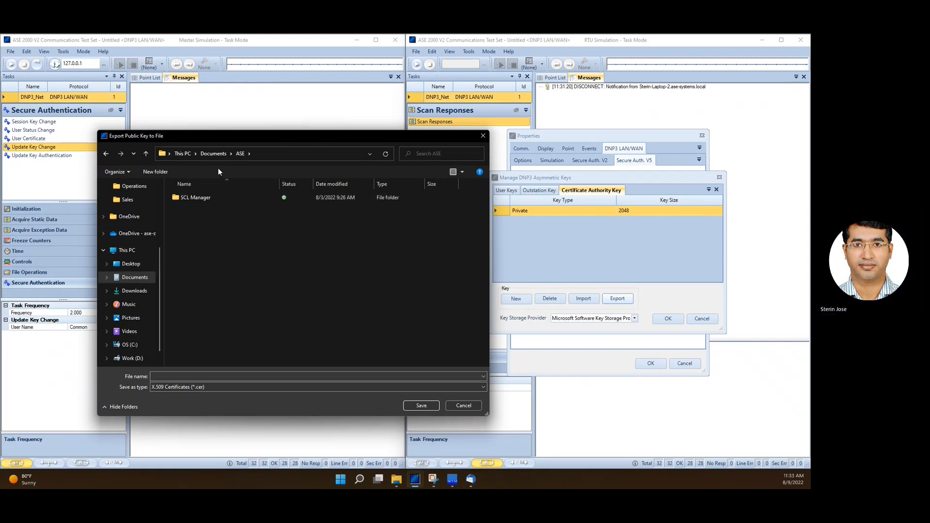
left_click(152, 172)
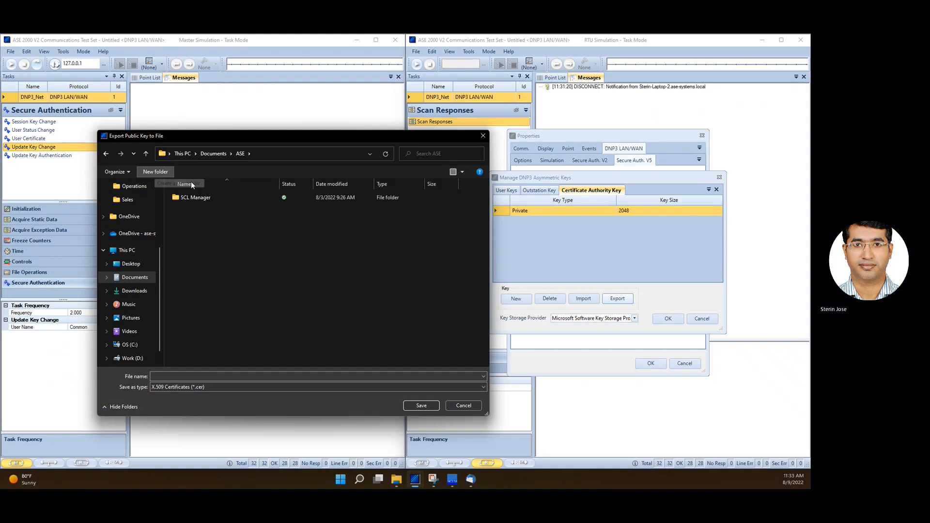
type("DNP3")
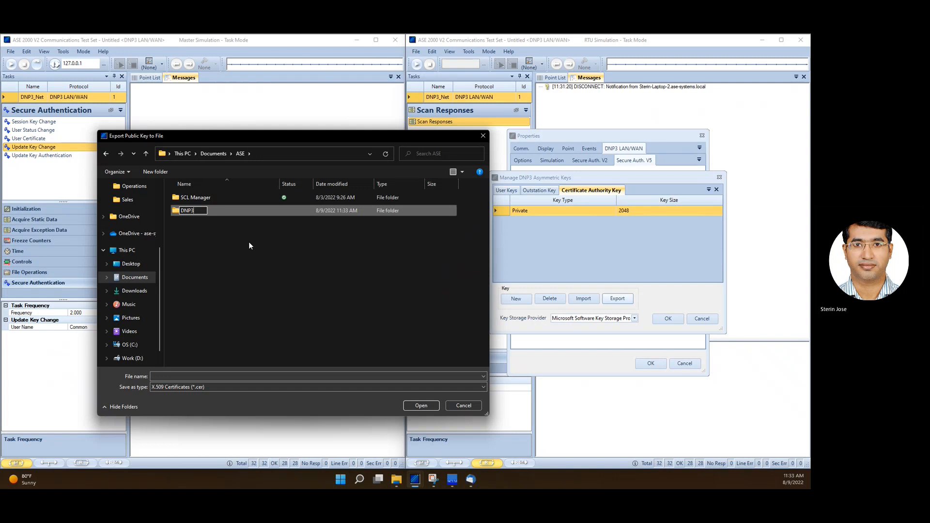
type("_SAv5_Tests")
key("Return")
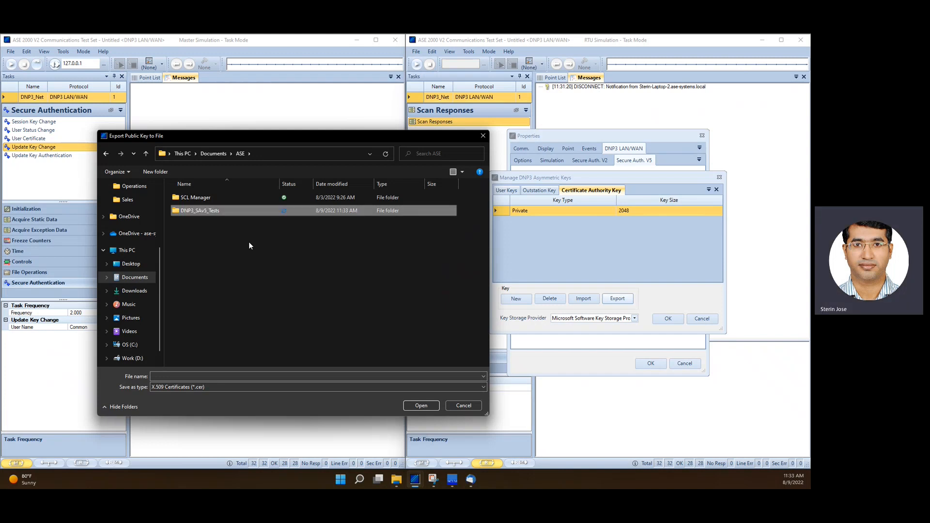
key("Return")
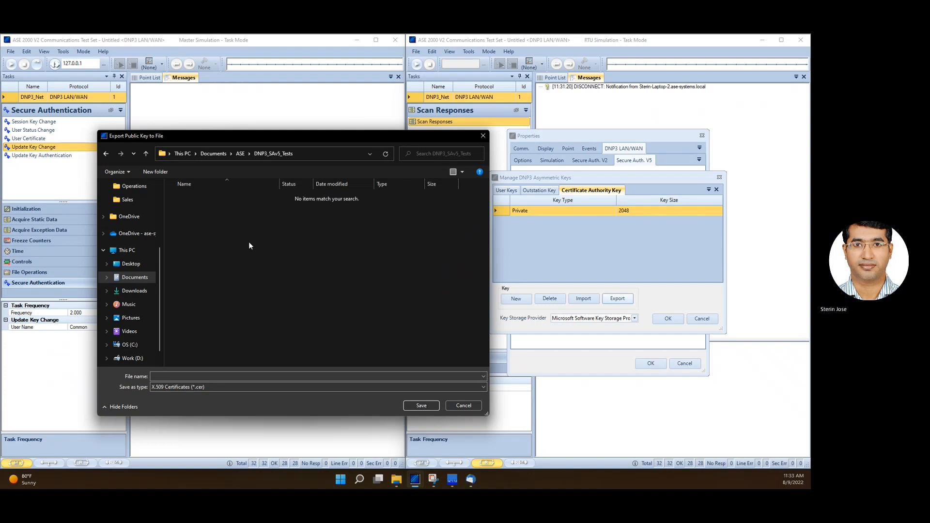
Save the RTU's Certificate Authority public key as Cert_Auth.cer in that folder
left_click(305, 153)
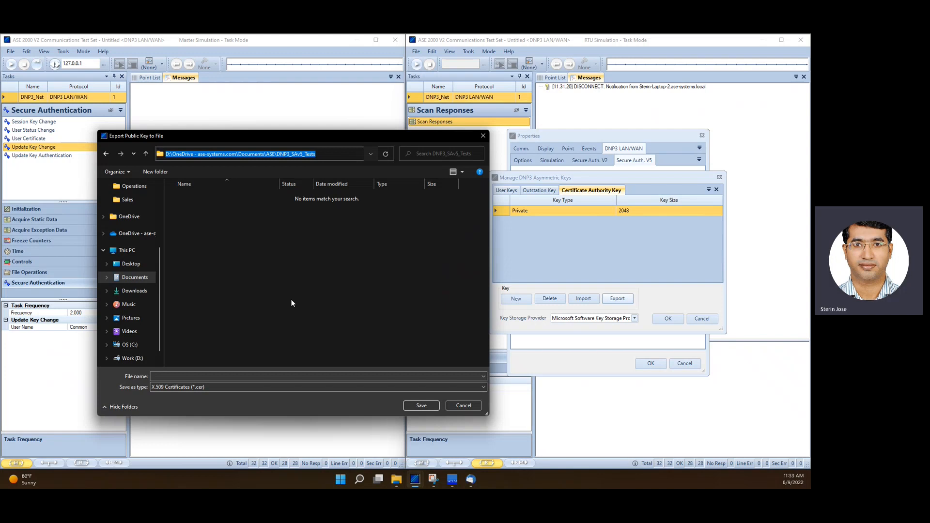
left_click(312, 287)
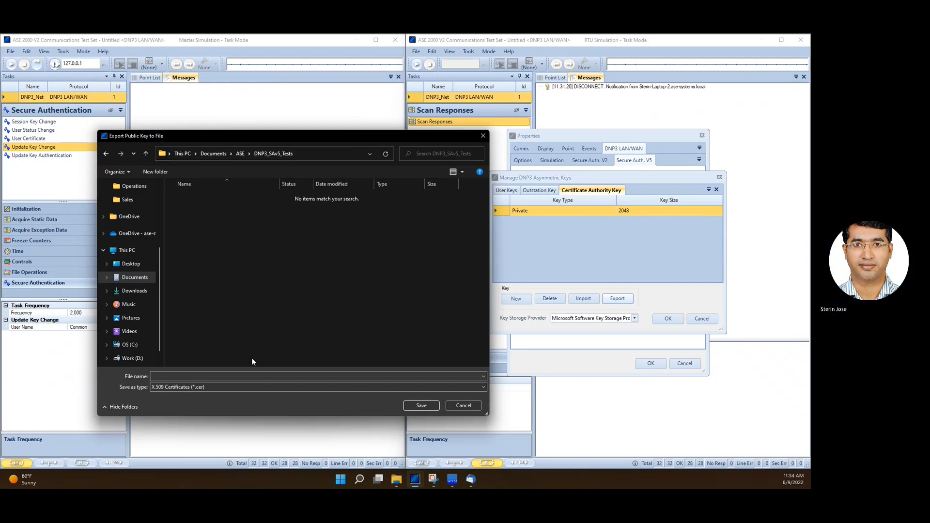
left_click(183, 376)
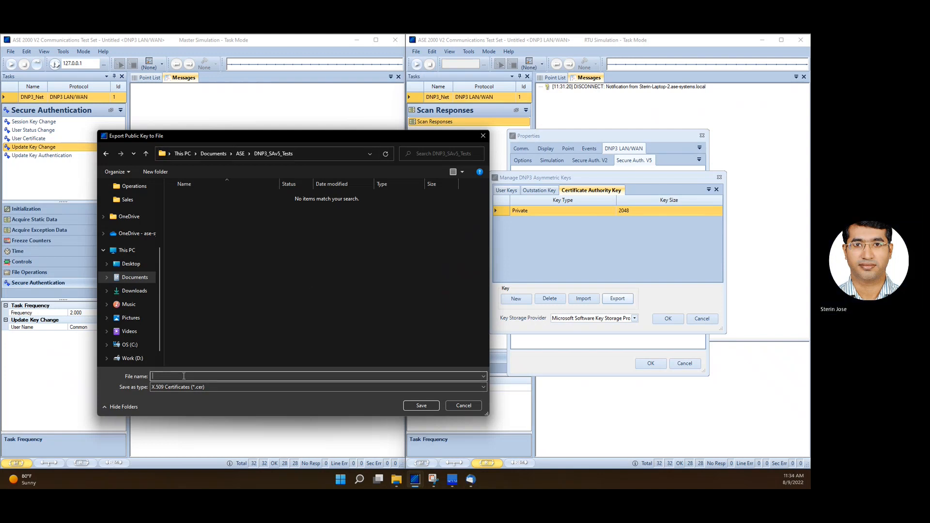
type("Ce")
left_click(420, 406)
Export the RTU's Outstation key to the same folder as Out_Key.cer
left_click(539, 189)
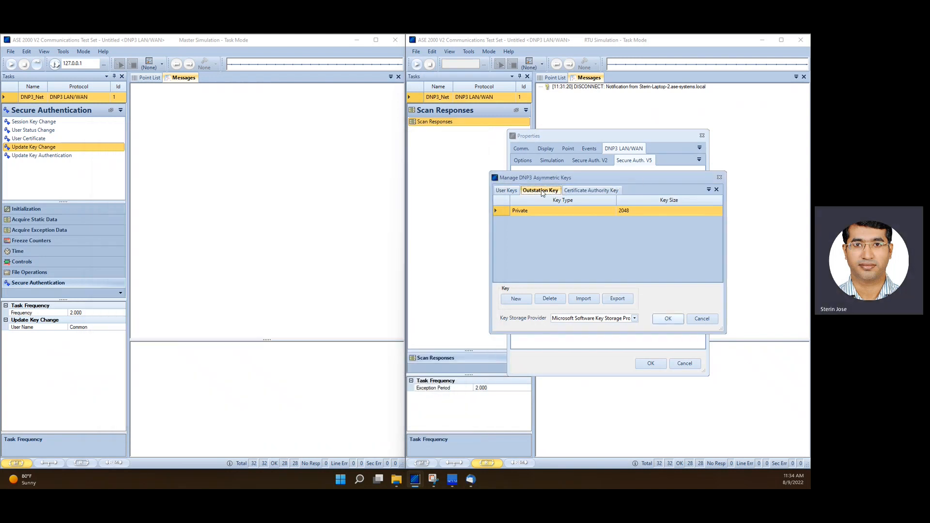
left_click(616, 299)
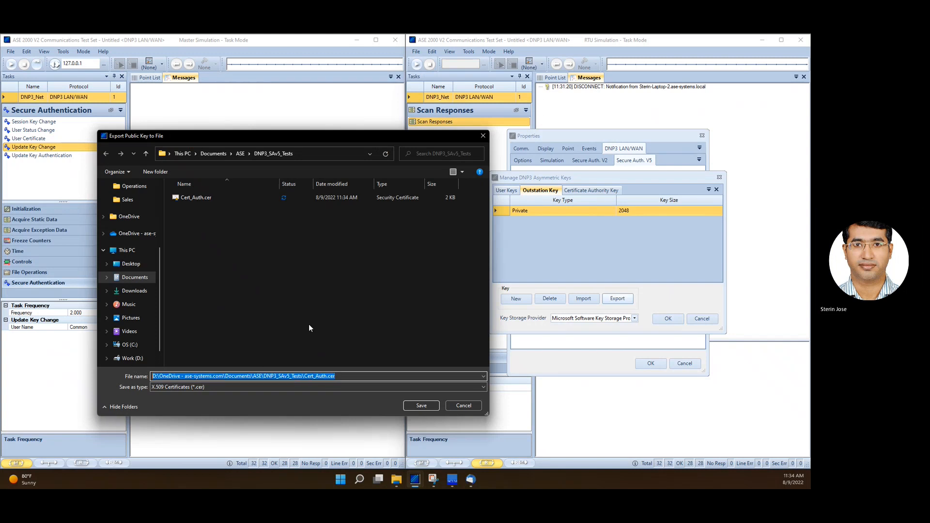
type("Out_Key")
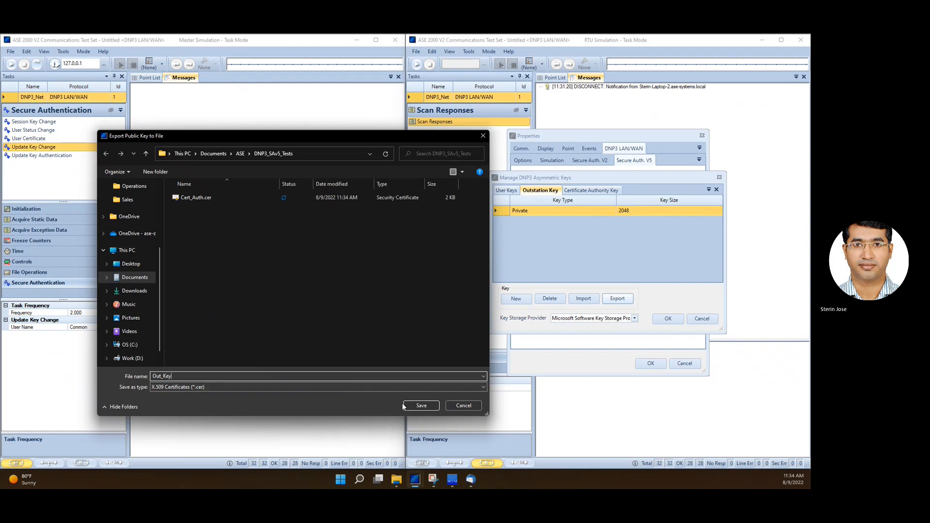
left_click(404, 405)
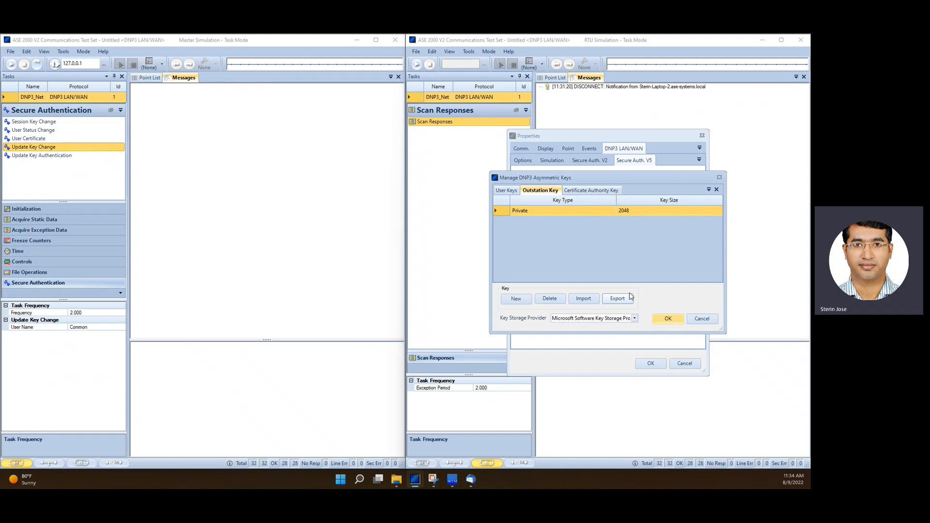
Open the Master's properties and set its Secure Auth V5 key change method to Asym RSA-2048 / DSA SHA-256 / HMAC-SHA-256
left_click(63, 53)
left_click(63, 52)
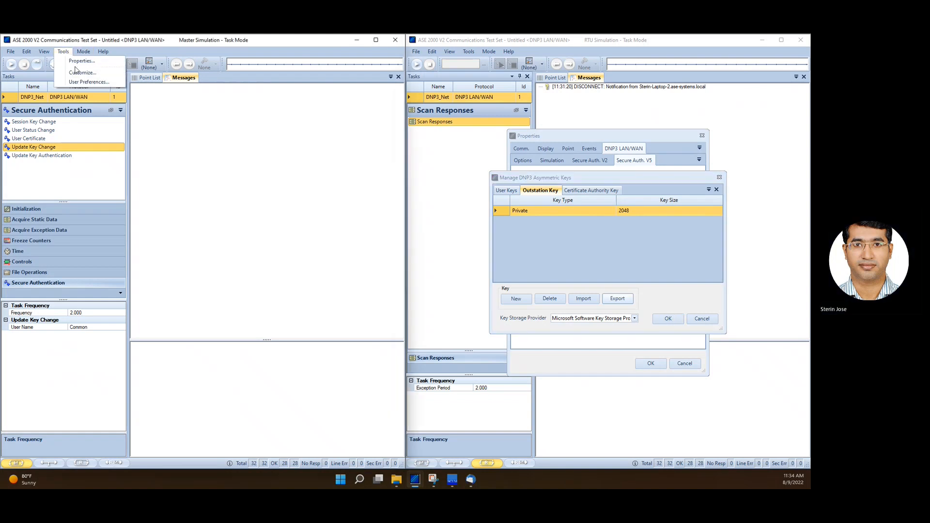
left_click(82, 61)
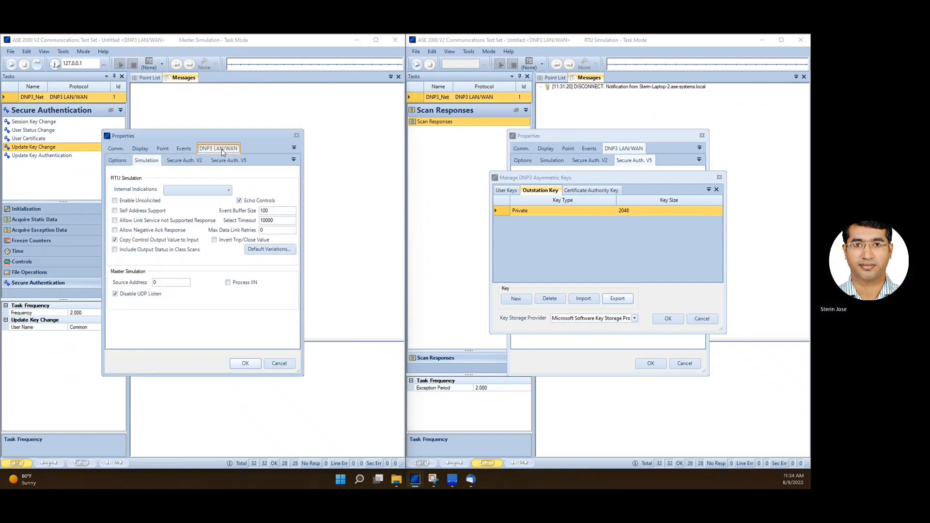
left_click(223, 161)
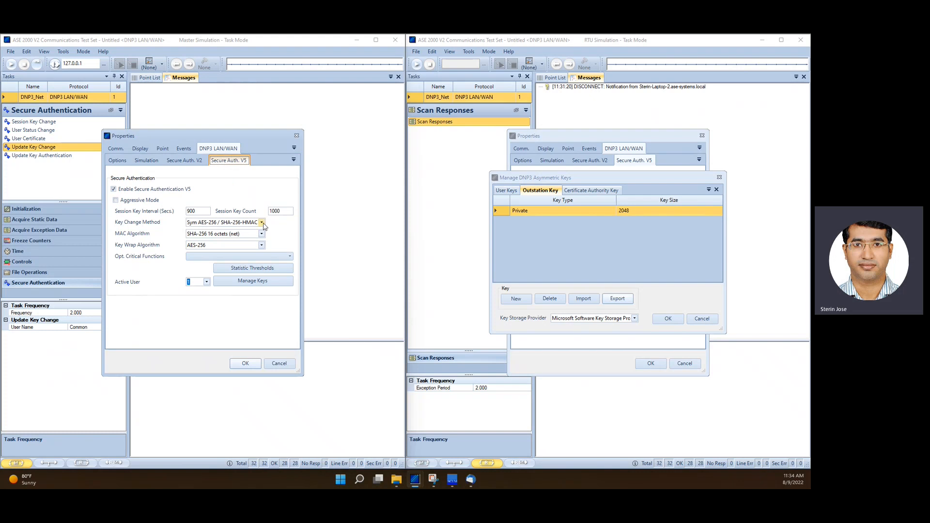
left_click(261, 222)
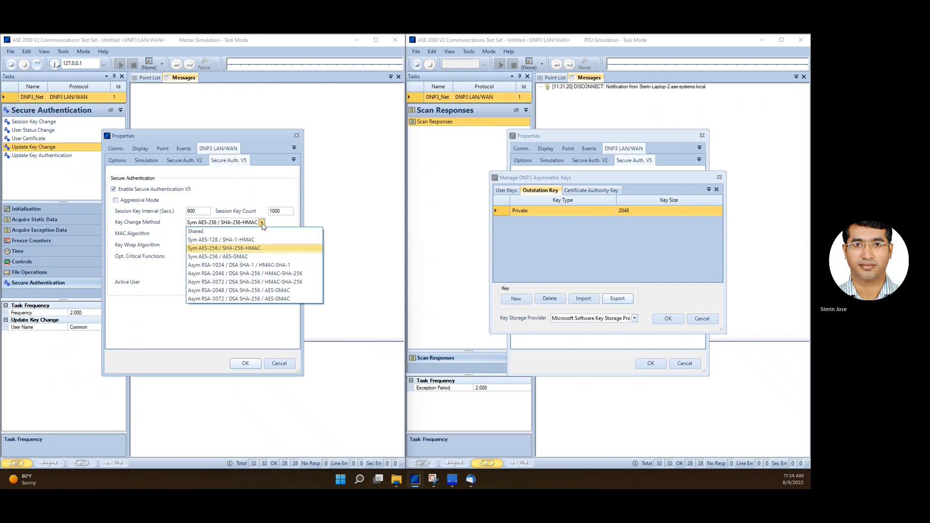
left_click(229, 274)
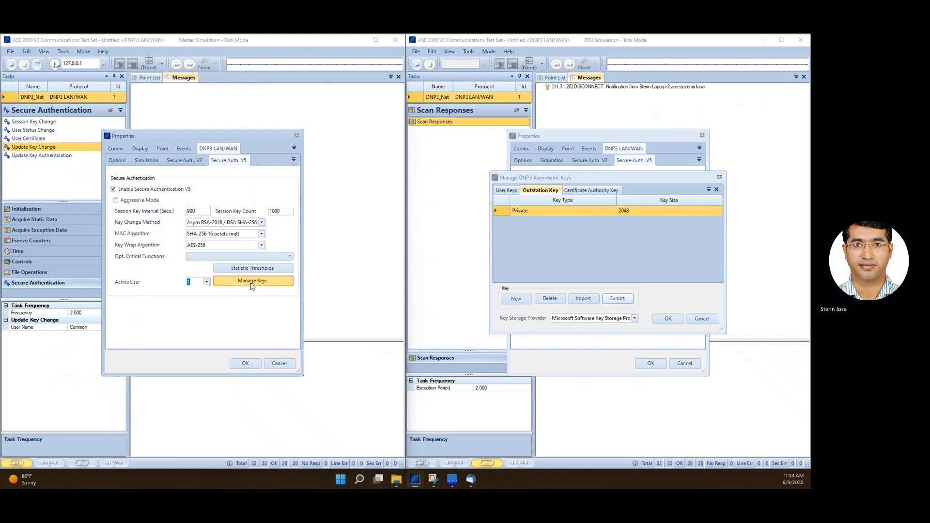
In the Master's asymmetric key manager, import Cert_Auth.cer as the Certificate Authority key
left_click(251, 281)
left_click(196, 191)
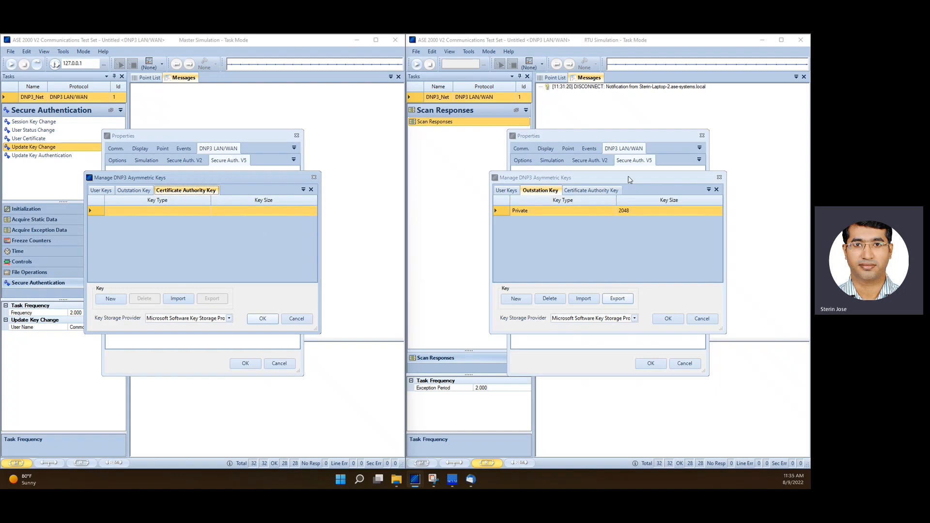
left_click(601, 193)
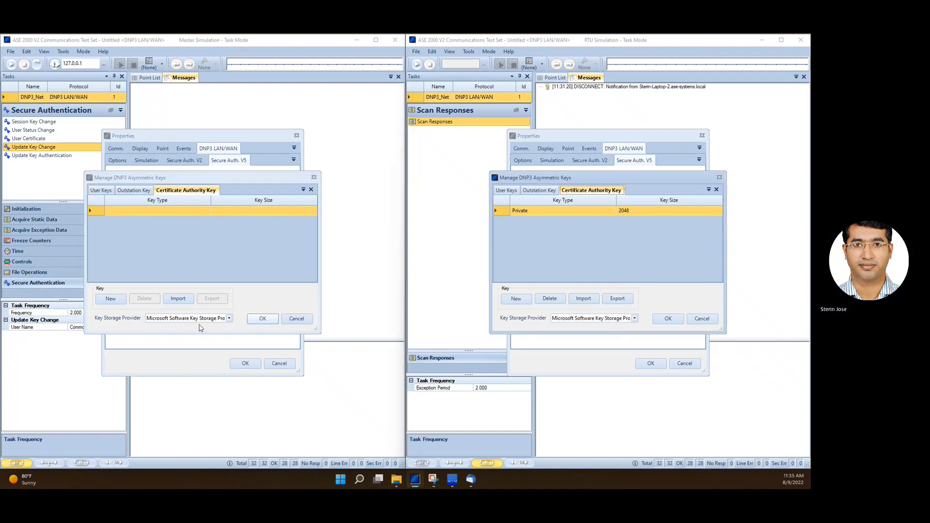
left_click(177, 298)
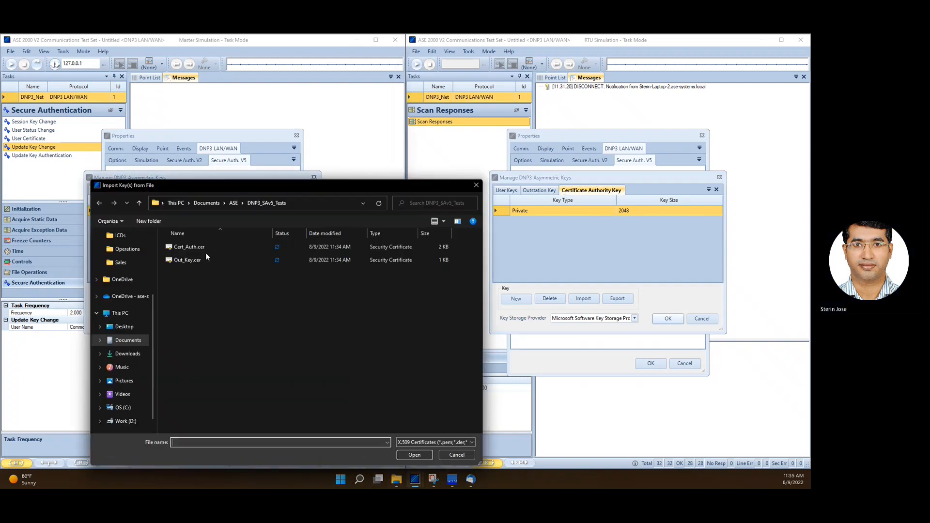
left_click(189, 247)
left_click(429, 454)
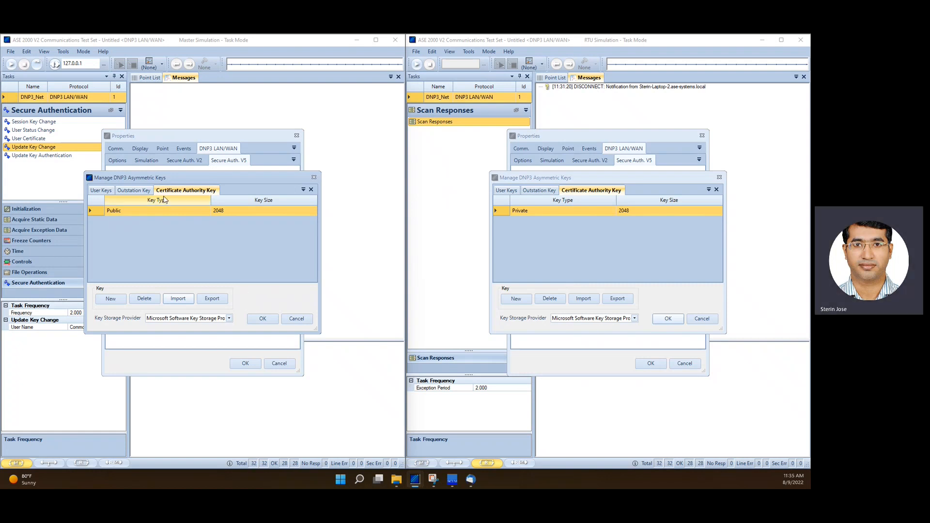
Import Out_Key.cer as the Master's Outstation key
left_click(138, 190)
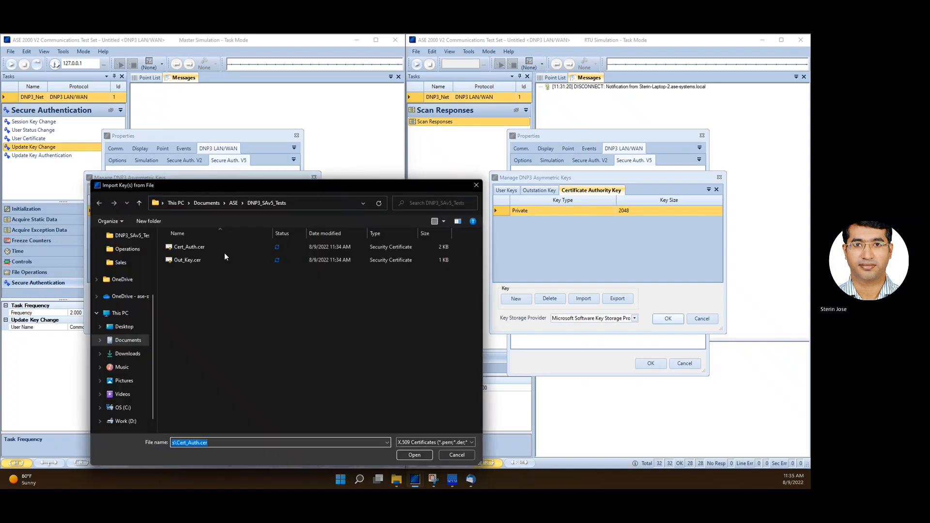
left_click(198, 260)
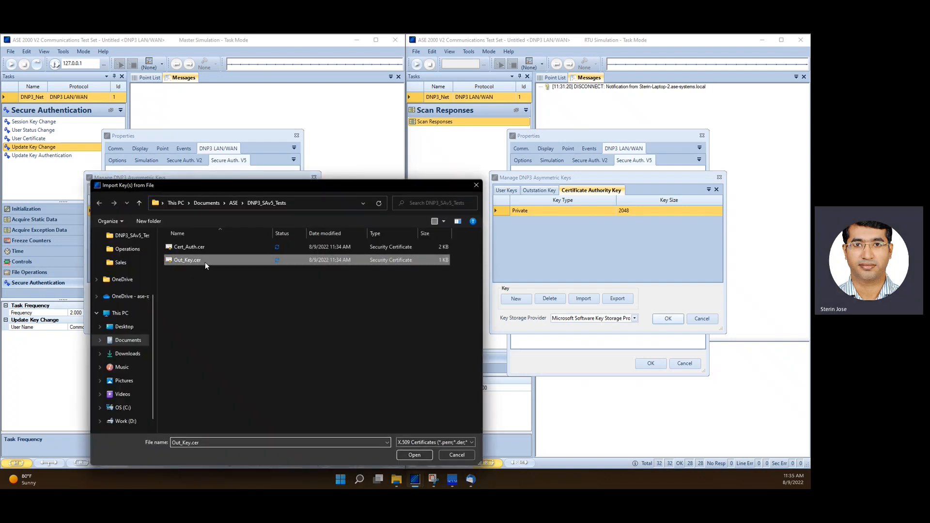
left_click(413, 454)
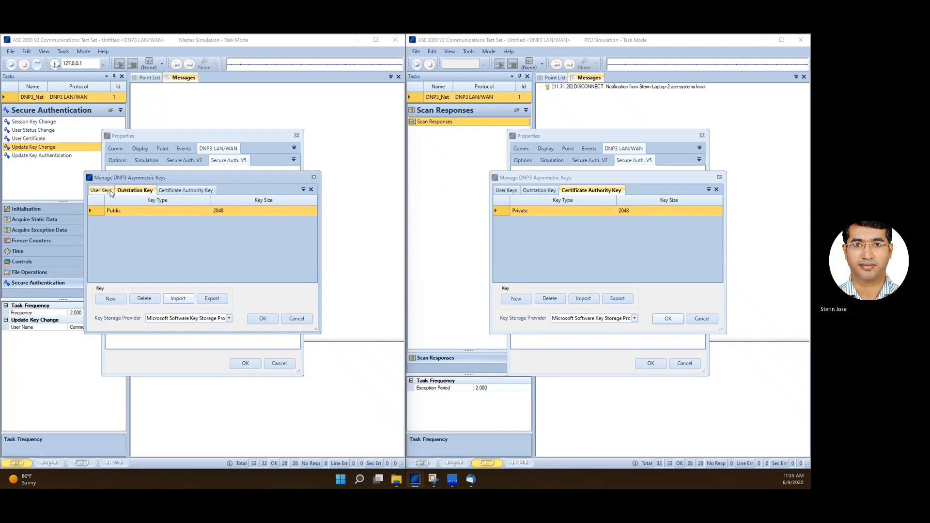
Generate a new user key for user Common in the Master, export it as User_Key.cer, and close both dialogs
left_click(106, 190)
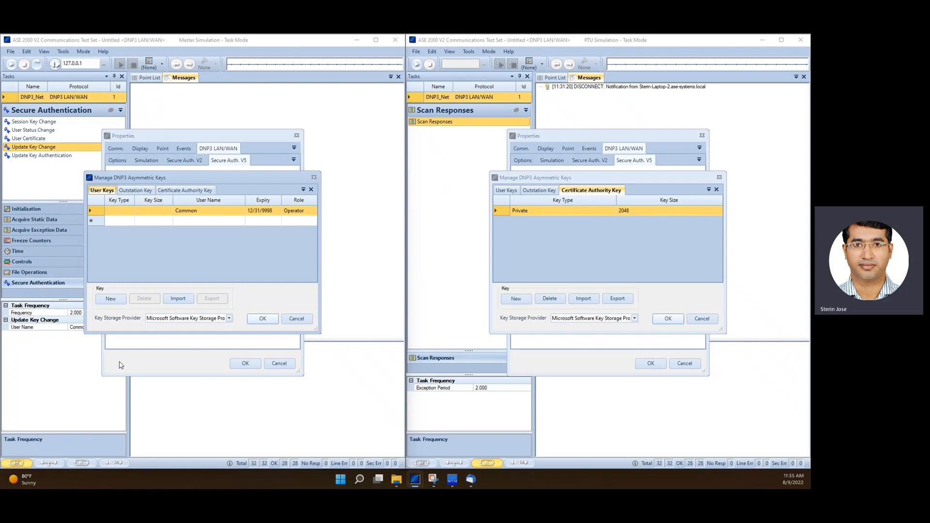
left_click(115, 303)
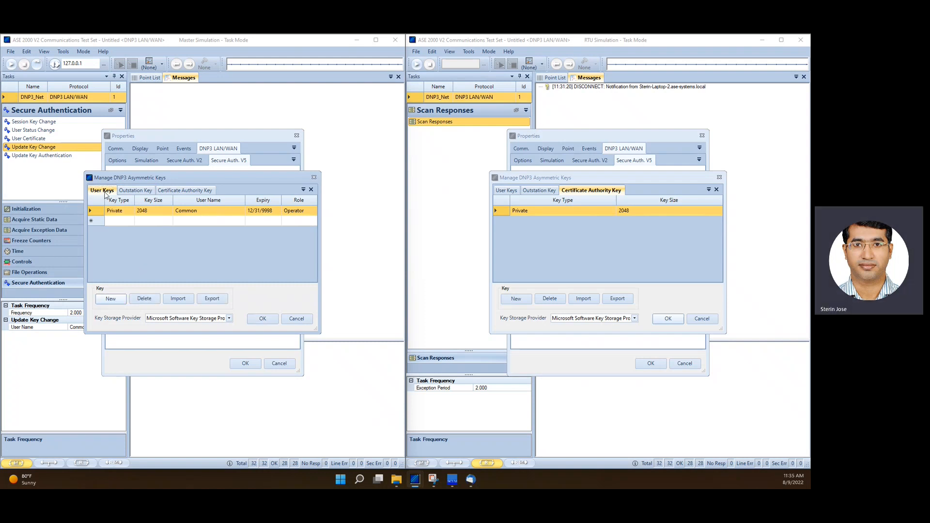
left_click(115, 213)
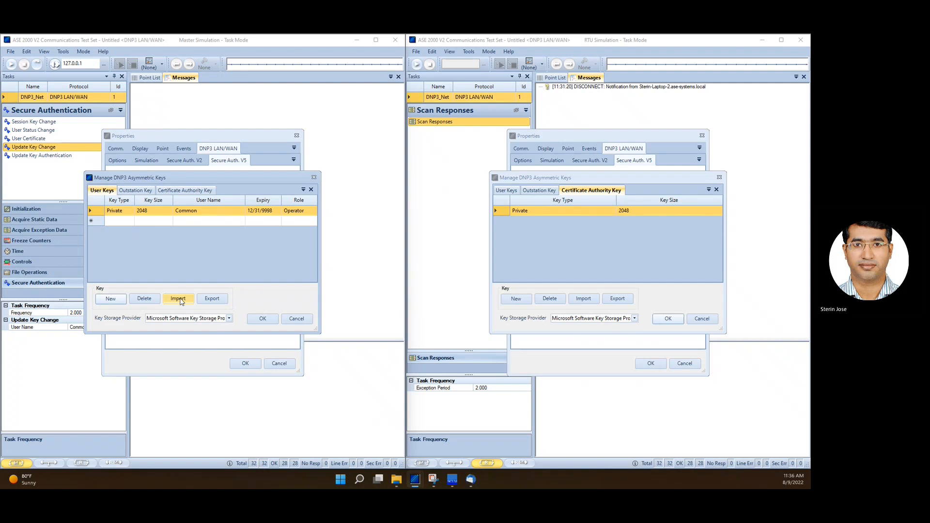
left_click(211, 299)
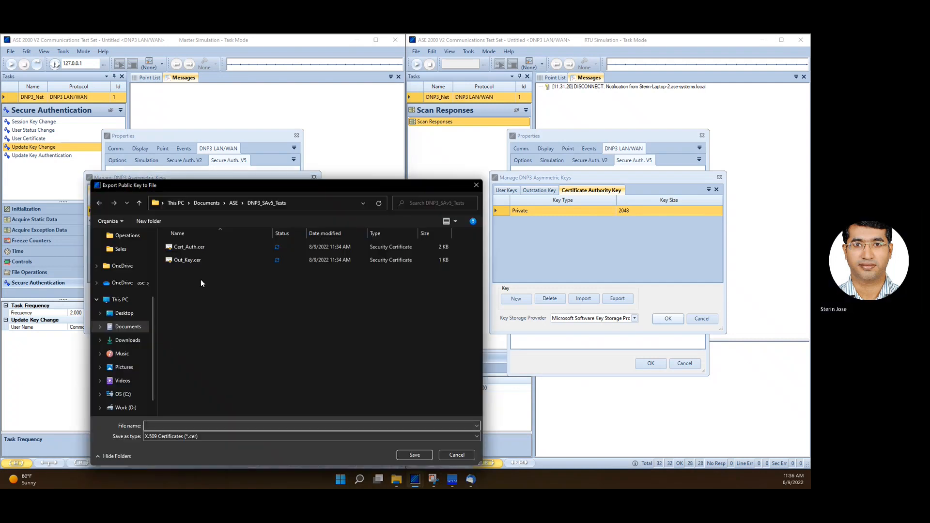
left_click(188, 260)
double_click(180, 424)
key("Home")
type("User")
left_click(414, 455)
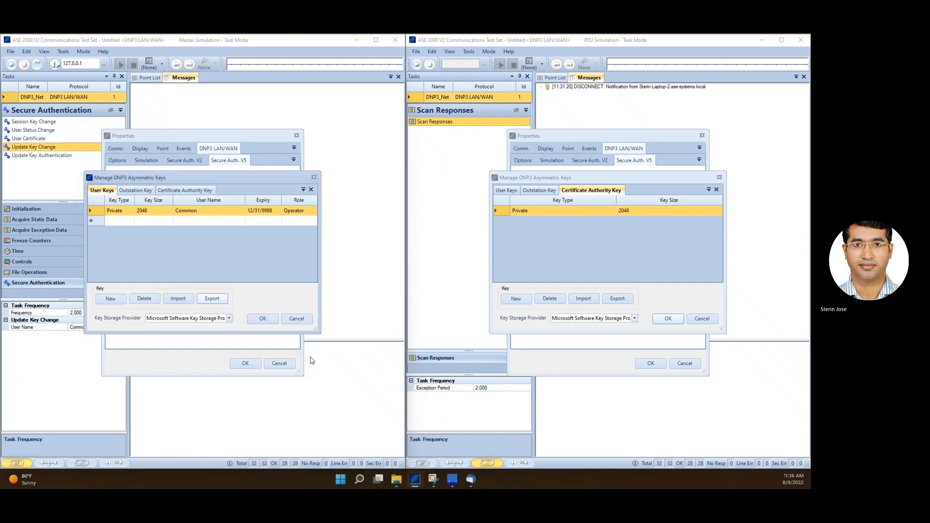
left_click(262, 318)
left_click(245, 363)
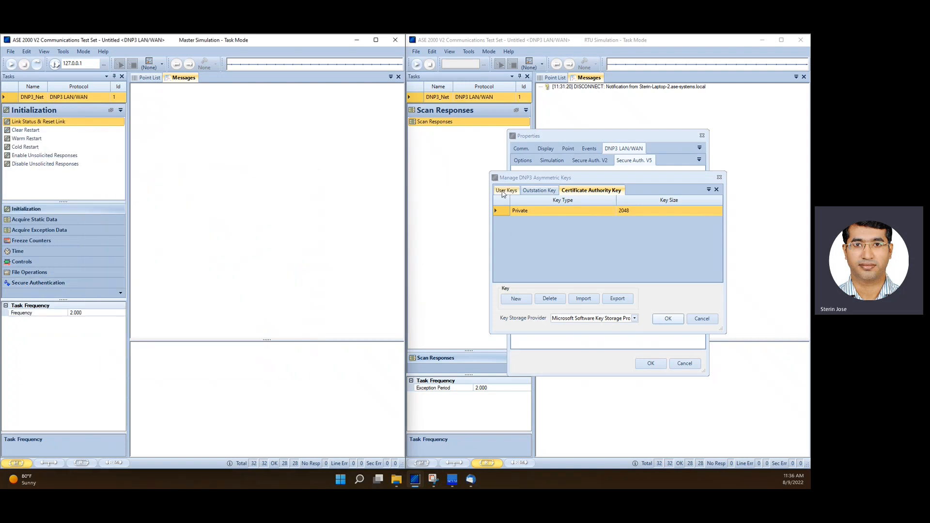
Import User_Key.cer as the RTU's Common user key and close the RTU's key manager and properties
left_click(502, 191)
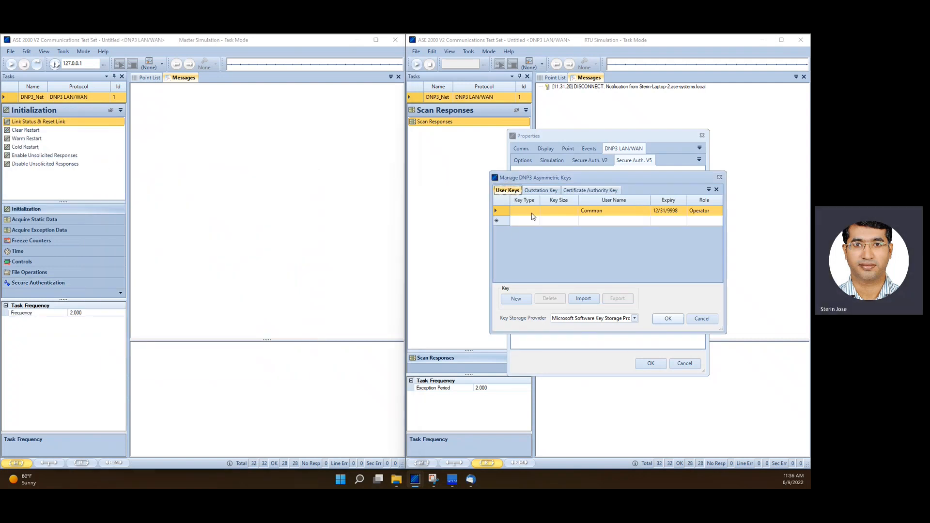
left_click(587, 301)
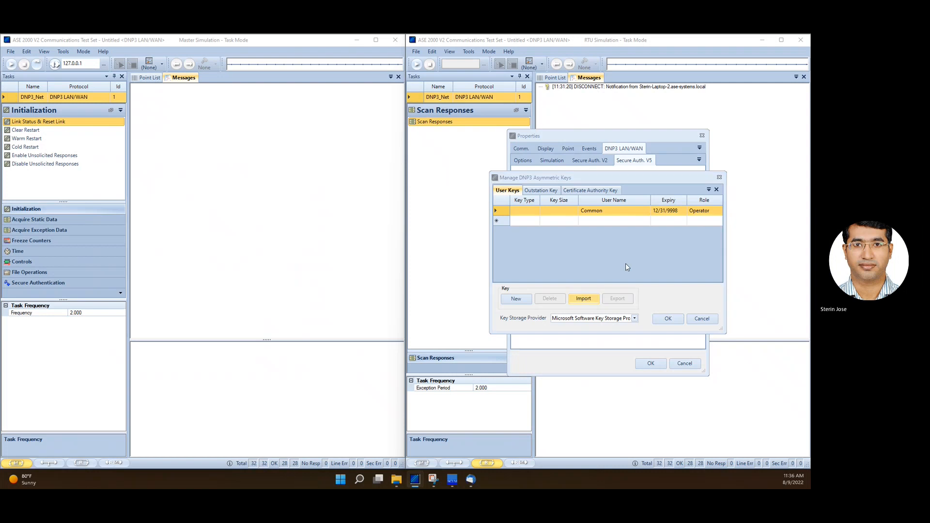
left_click(528, 273)
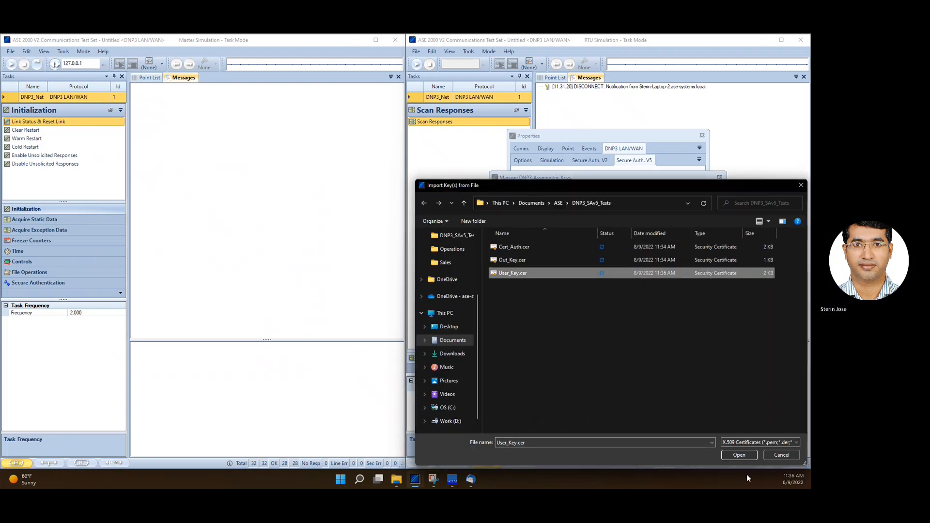
left_click(738, 456)
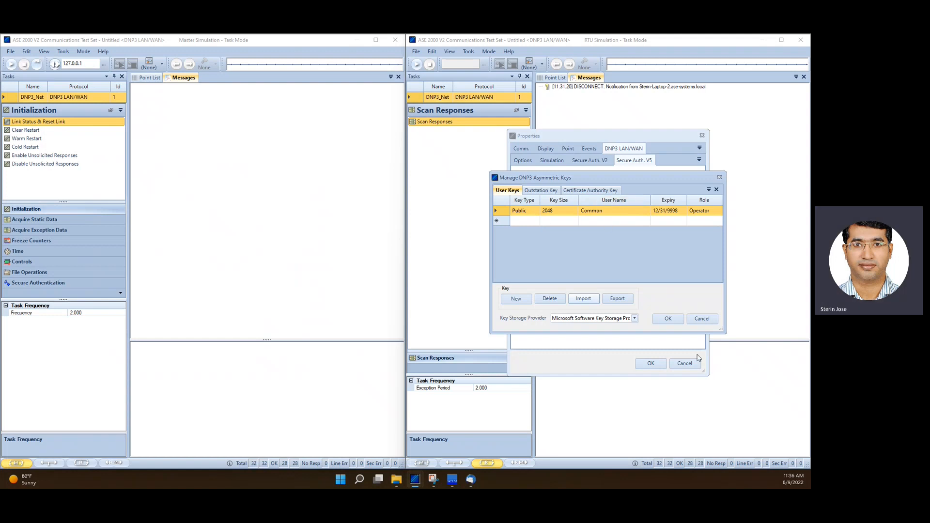
left_click(666, 318)
left_click(650, 364)
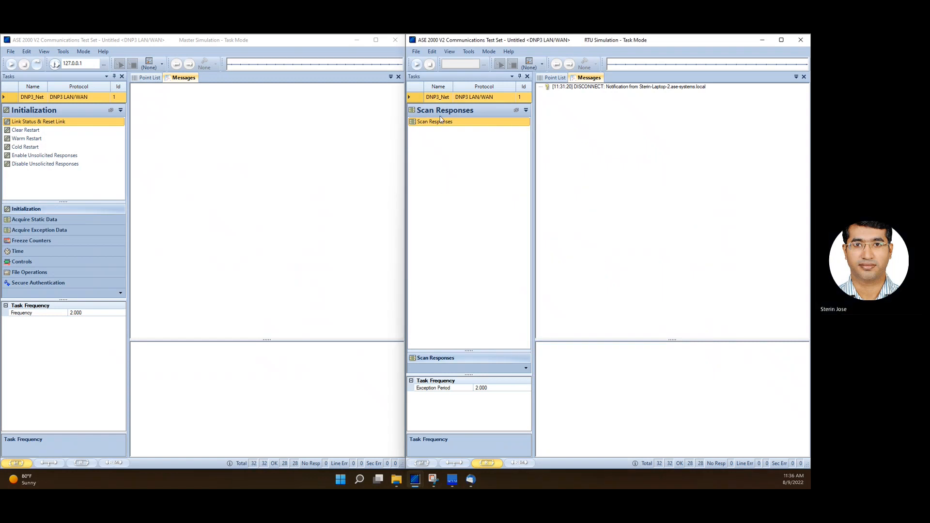
Start the RTU and Master simulations and send Link Status & Reset Link once from the Master
left_click(416, 65)
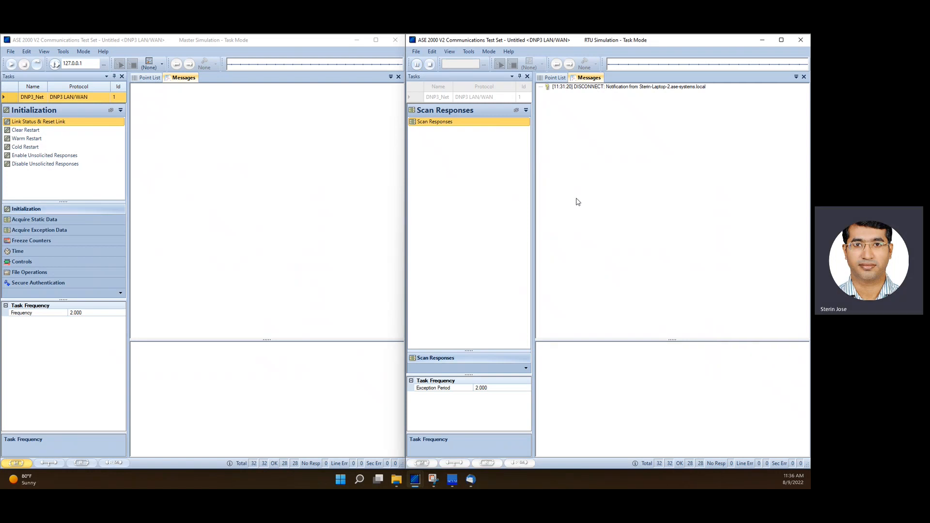
left_click(55, 63)
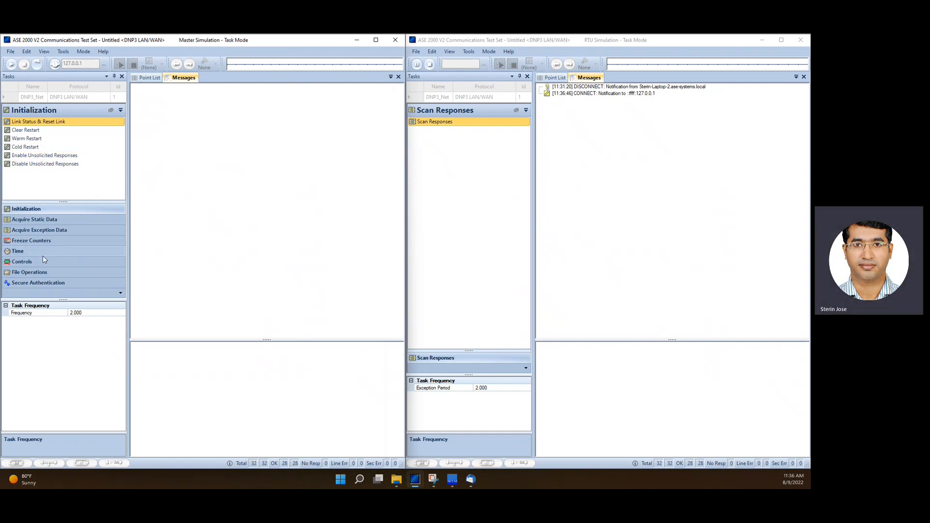
left_click(44, 122)
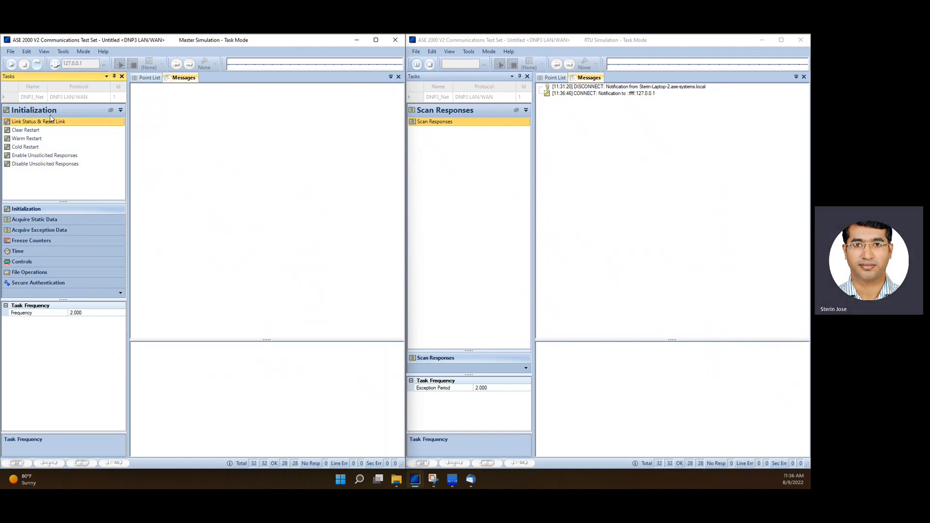
left_click(39, 66)
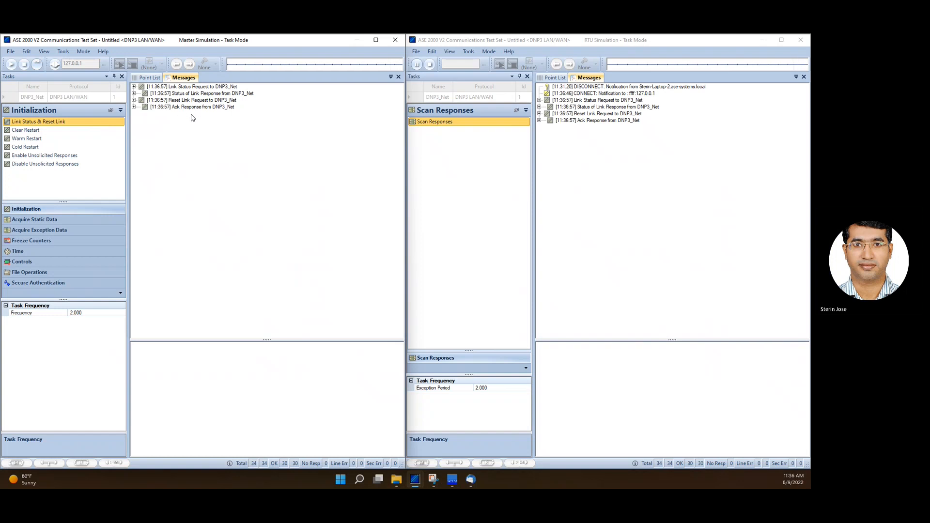
Send the SBO Relay control once from the Master for user Common and confirm the control operation
left_click(29, 261)
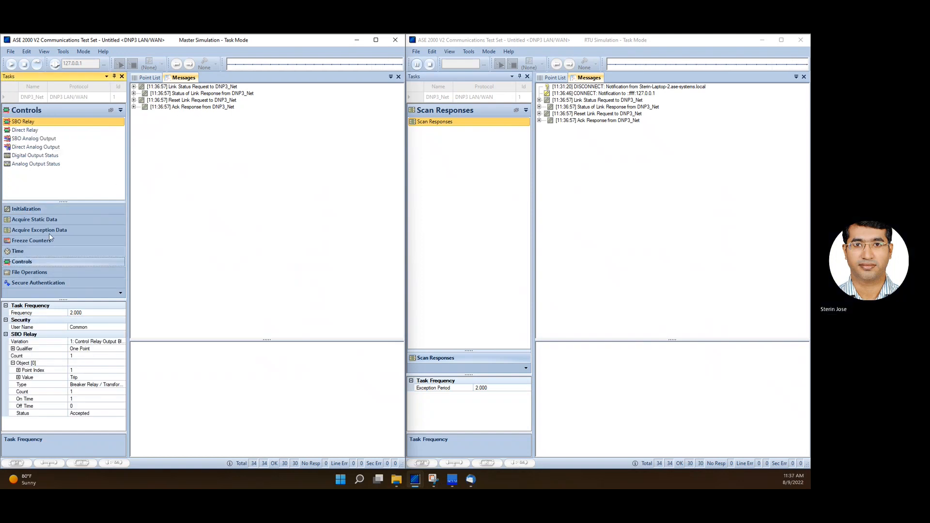
left_click(38, 65)
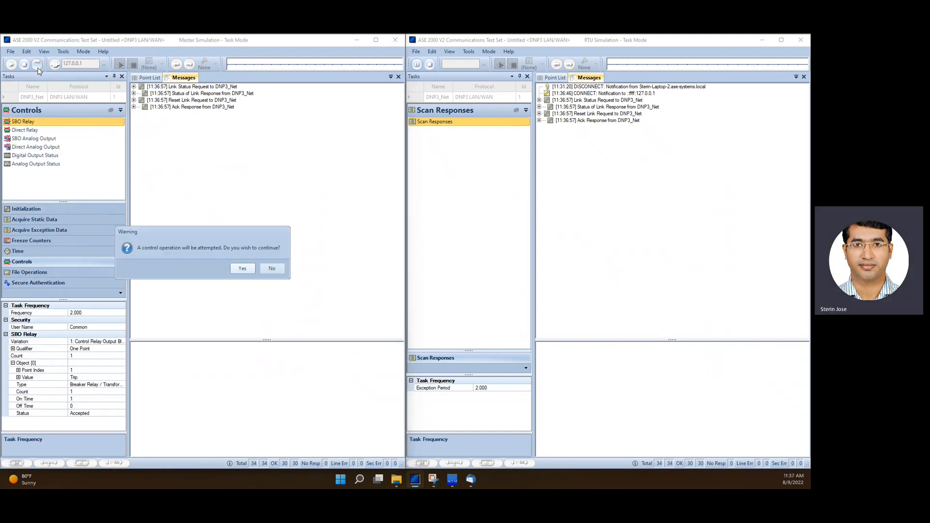
left_click(242, 268)
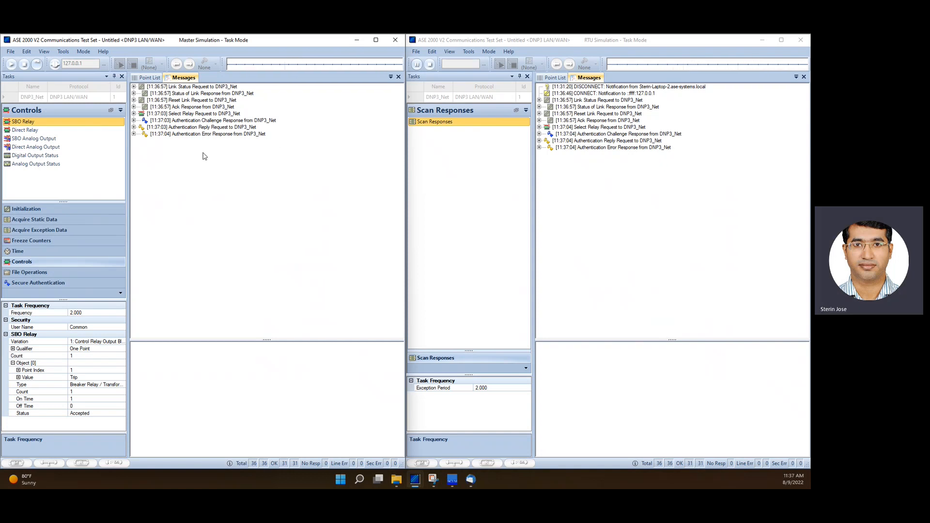
Send a Session Key Change once from the Master's Secure Authentication tasks
left_click(39, 282)
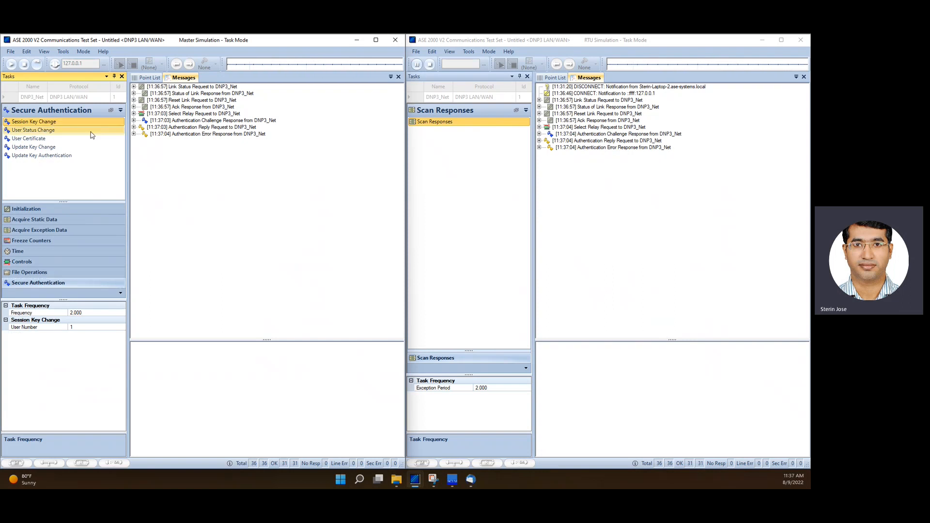
left_click(38, 67)
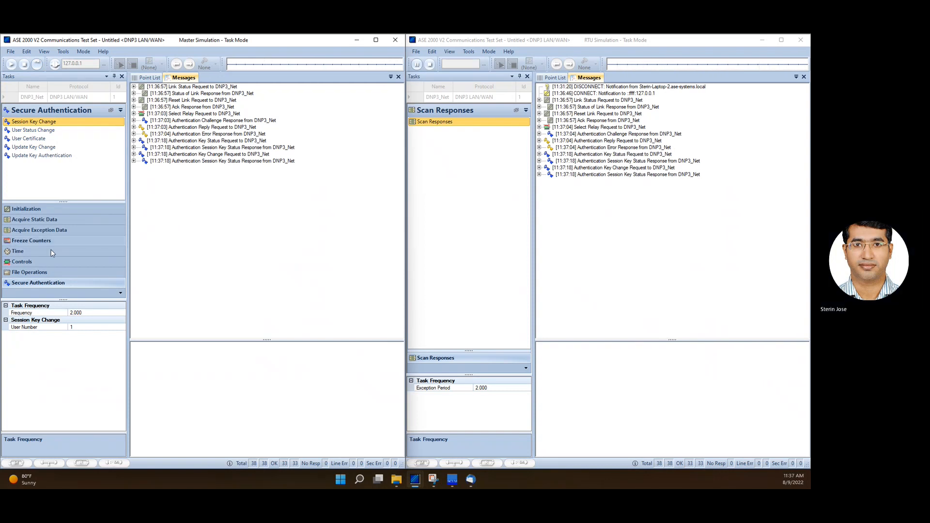
Resend the SBO Relay control once and confirm the control operation
left_click(34, 262)
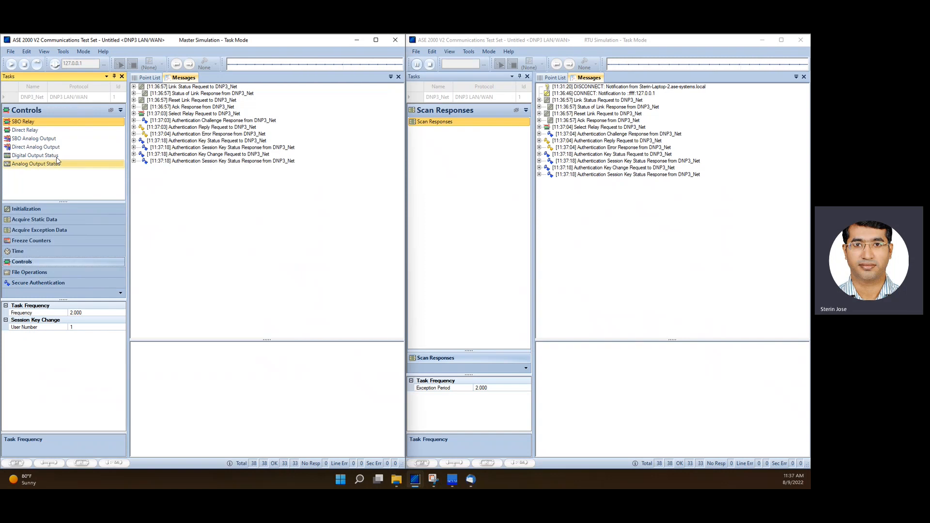
left_click(35, 122)
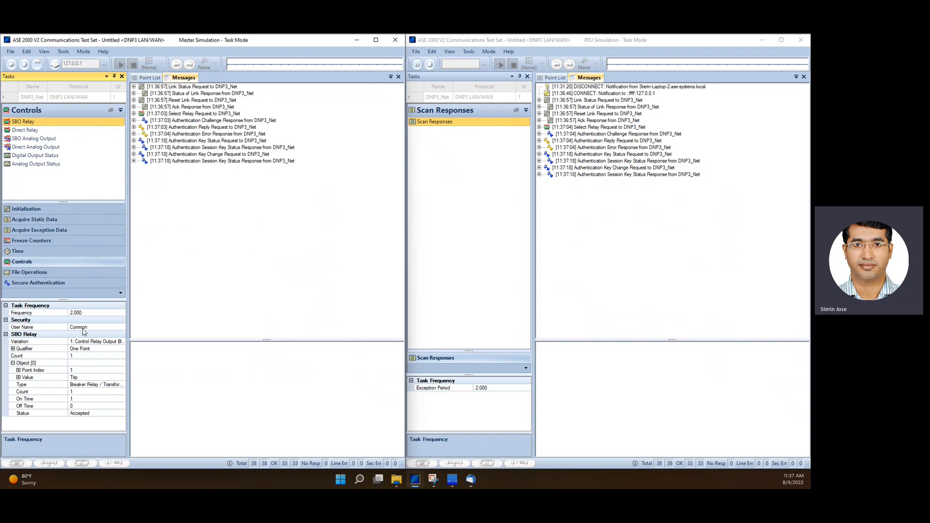
left_click(37, 64)
left_click(240, 267)
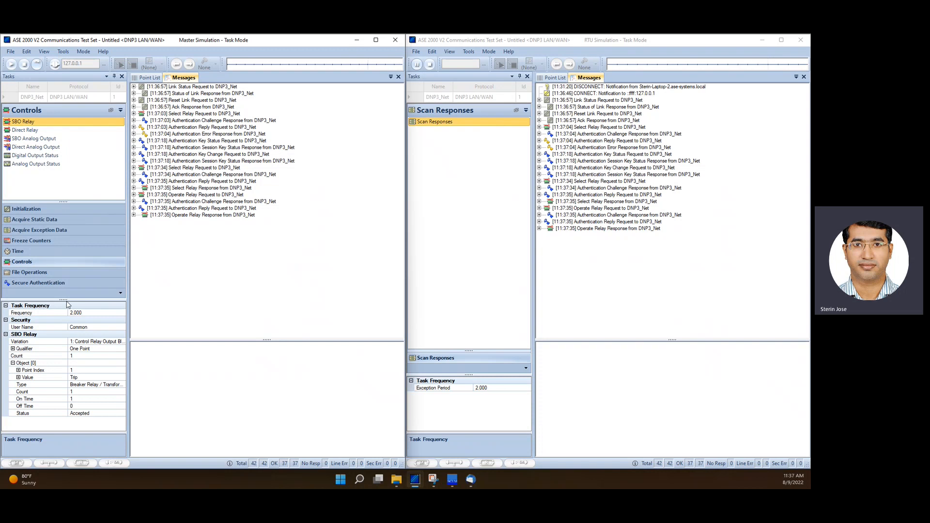
Send the Update Key Change task for user Common from the Master twice
left_click(50, 284)
left_click(44, 148)
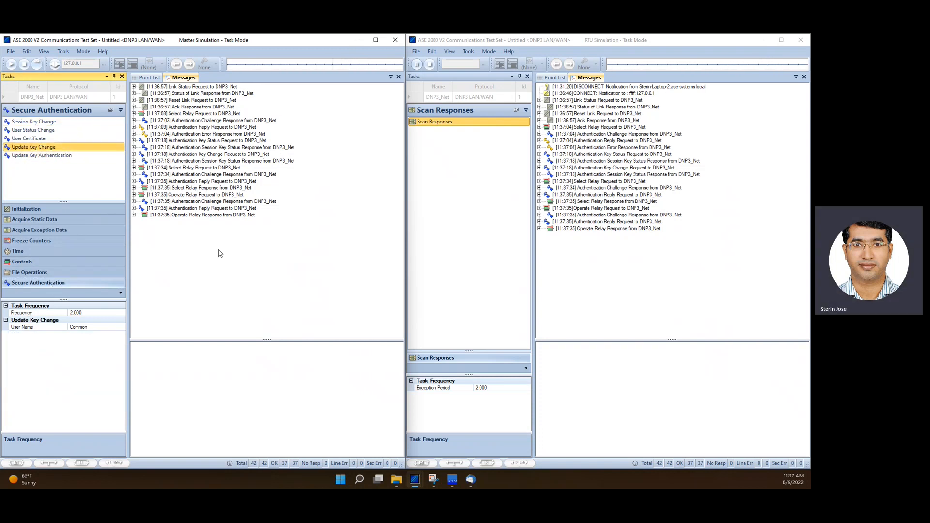
left_click(35, 65)
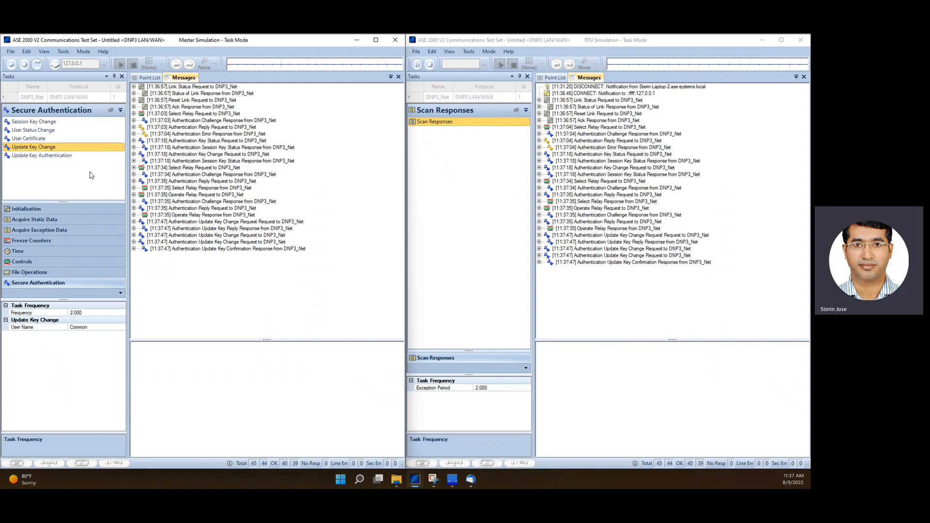
left_click(34, 262)
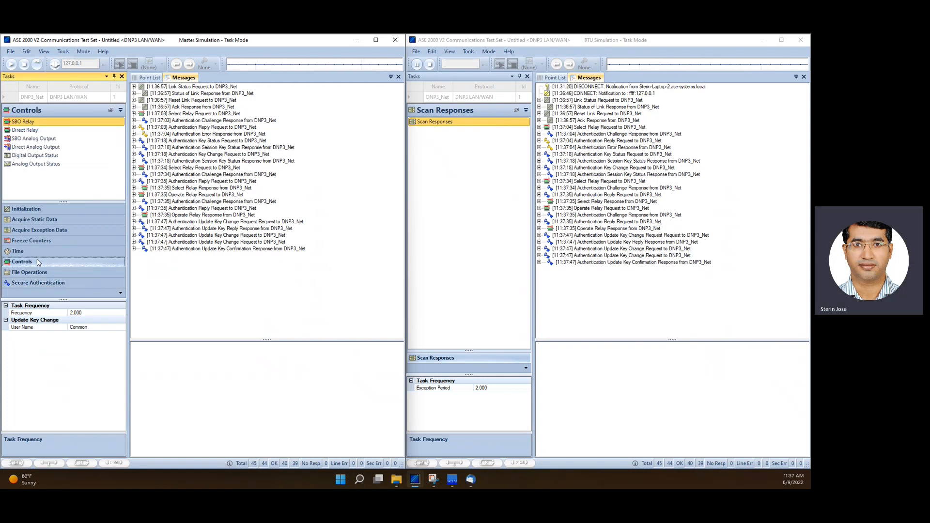
left_click(37, 65)
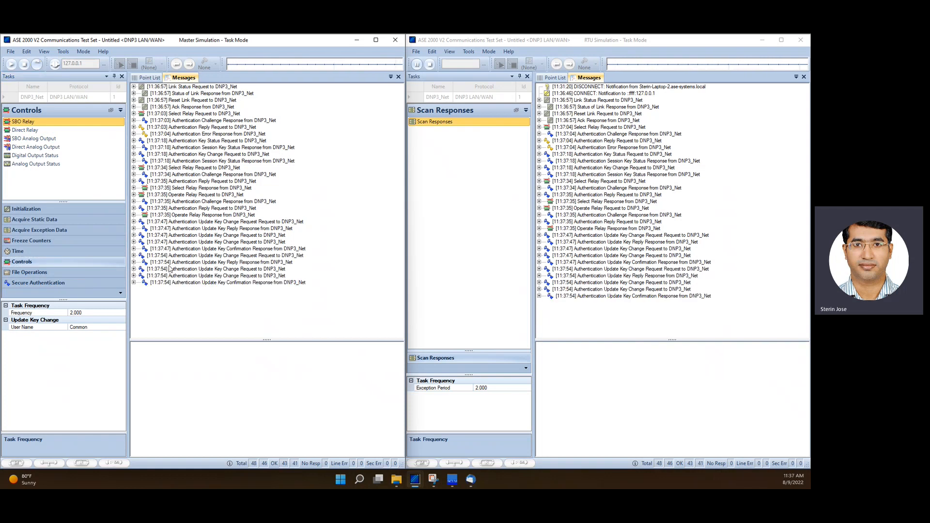
Send the SBO Relay control once more and confirm the control operation
left_click(52, 123)
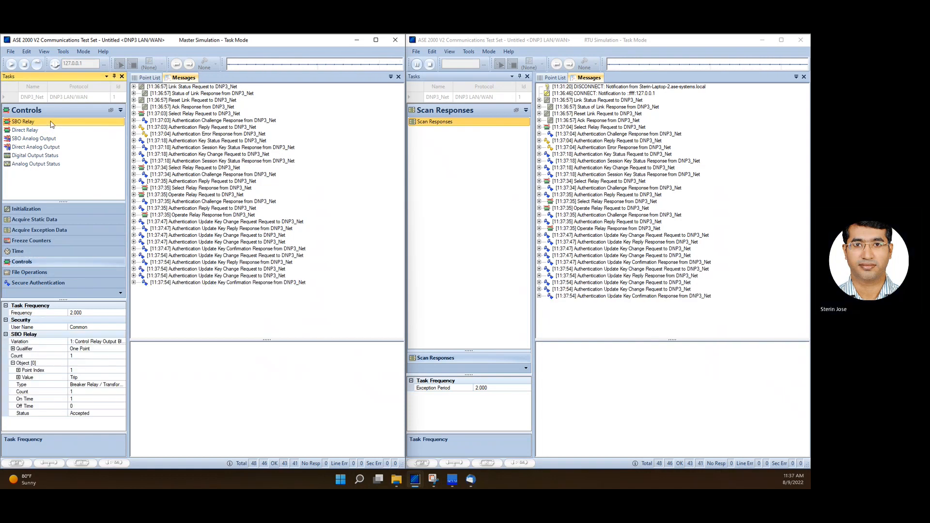
left_click(37, 65)
left_click(233, 271)
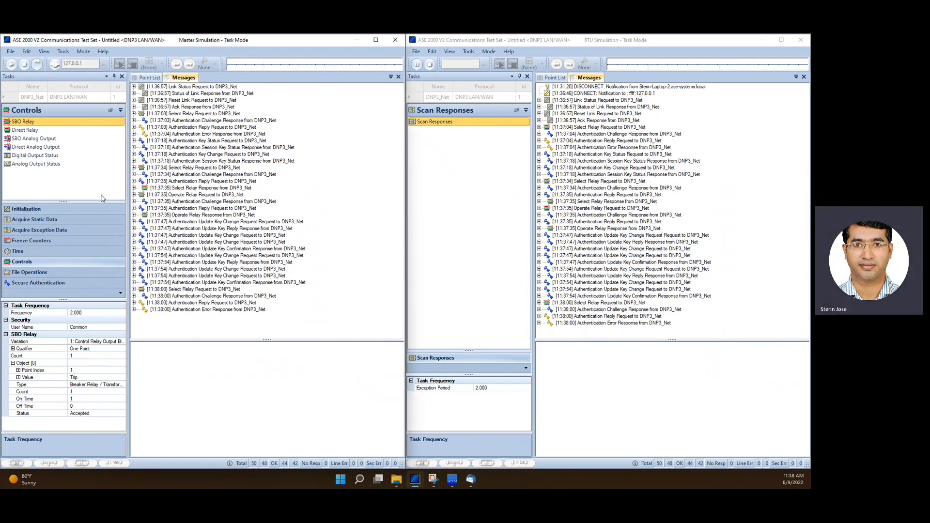
Send a Session Key Change once from the Master and enlarge the message pane
left_click(39, 282)
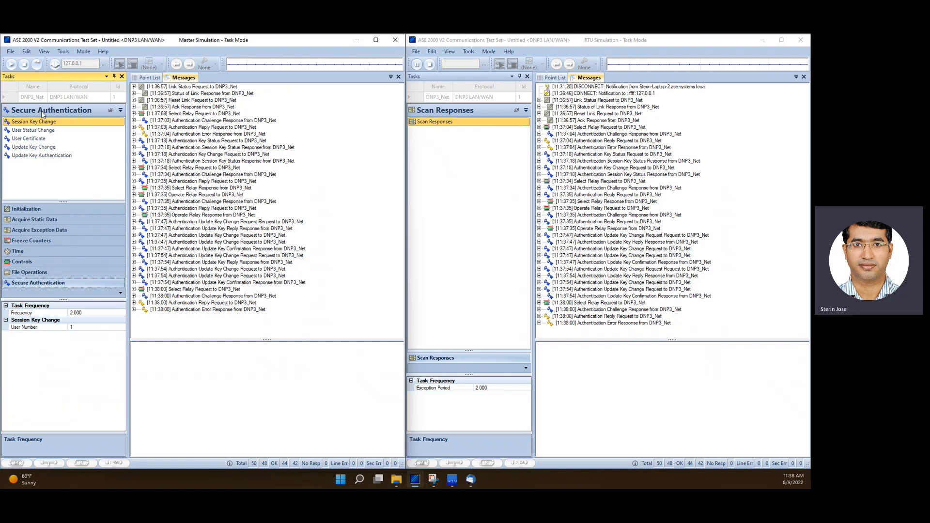
left_click(36, 64)
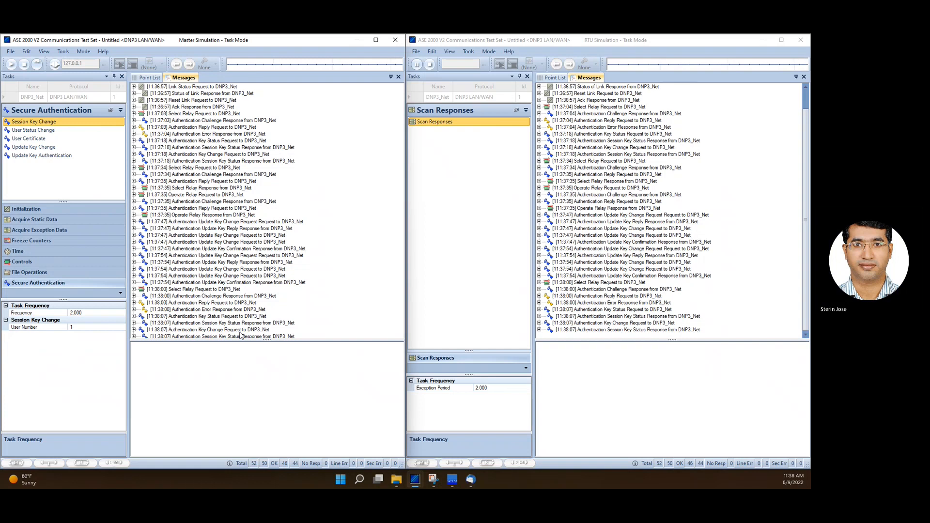
left_click_drag(213, 340, 212, 397)
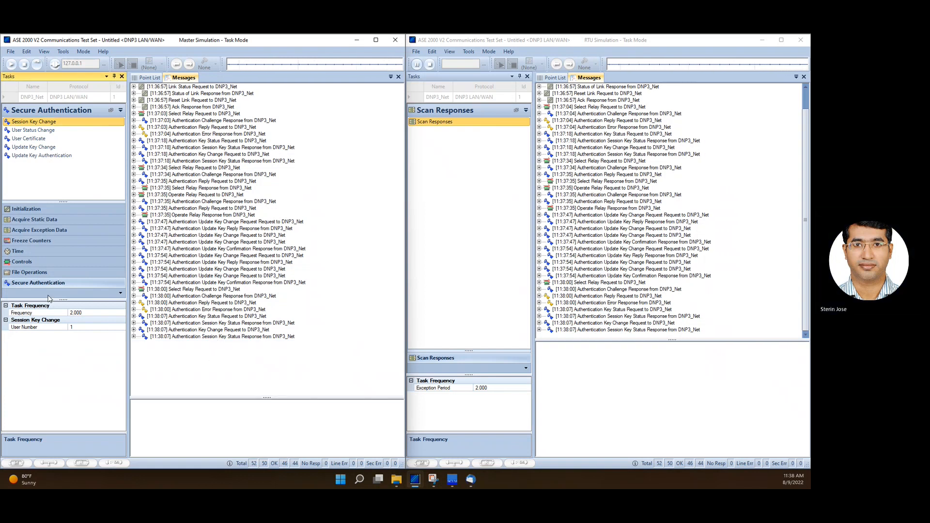
Send the SBO Relay control again and confirm the control operation
left_click(38, 262)
left_click(28, 123)
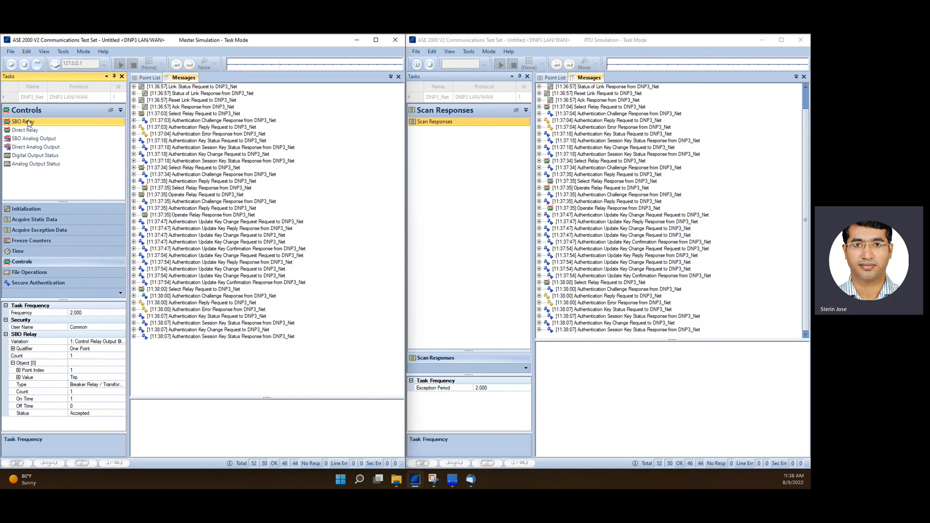
left_click(37, 65)
left_click(241, 269)
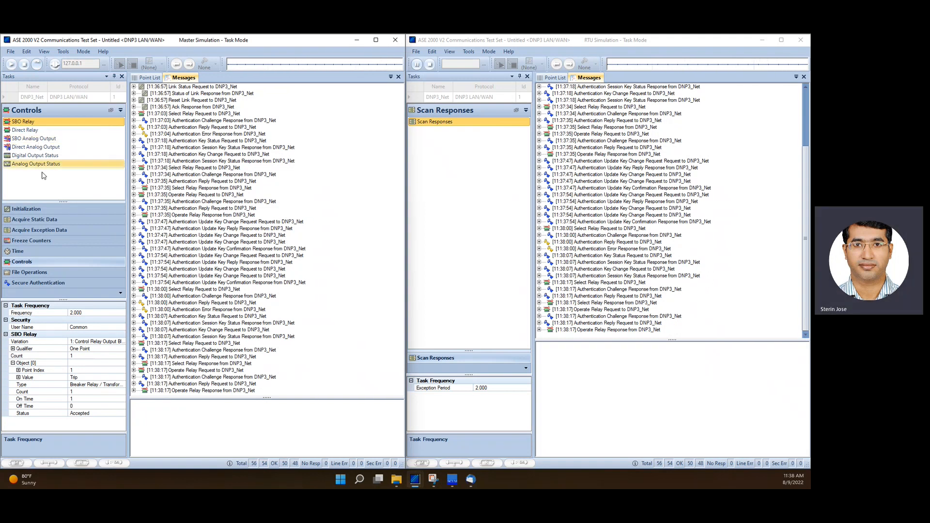
Clear the Master's message list and send Update Key Authentication once for user Common
left_click(57, 284)
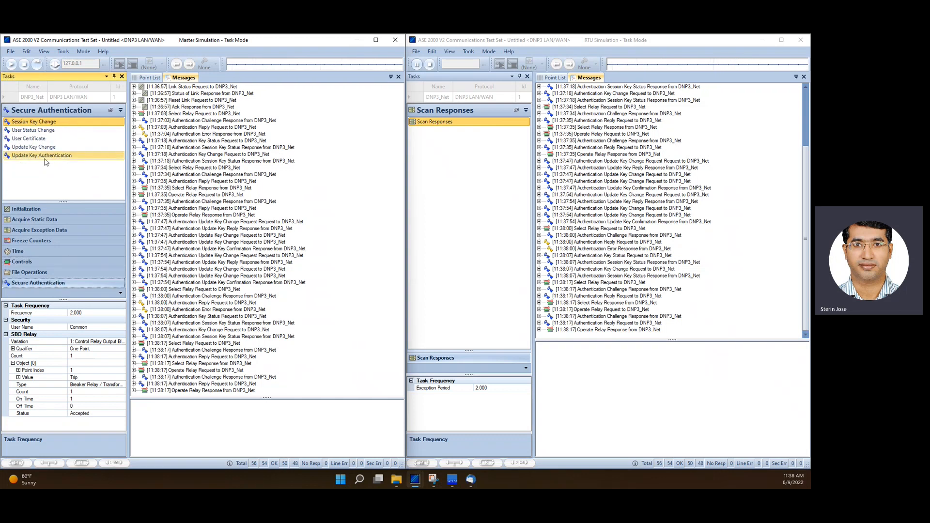
left_click(44, 158)
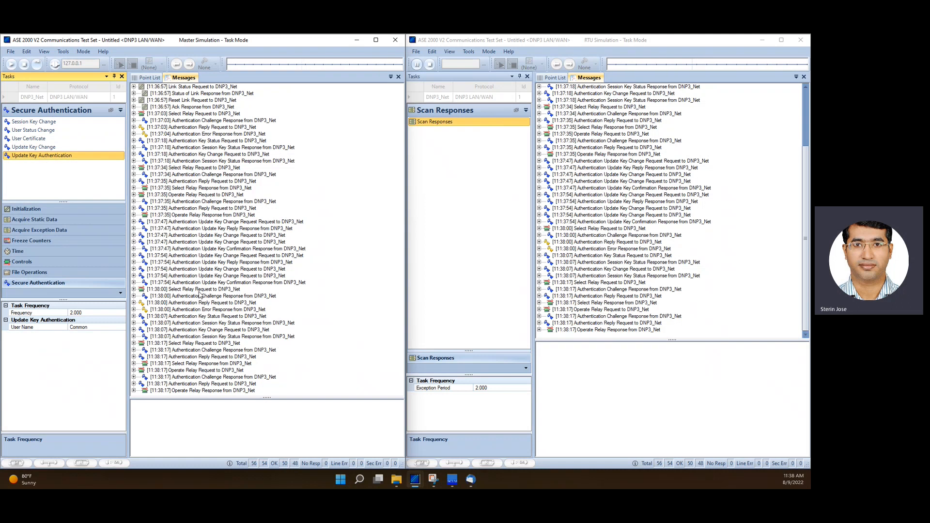
right_click(318, 251)
left_click(347, 258)
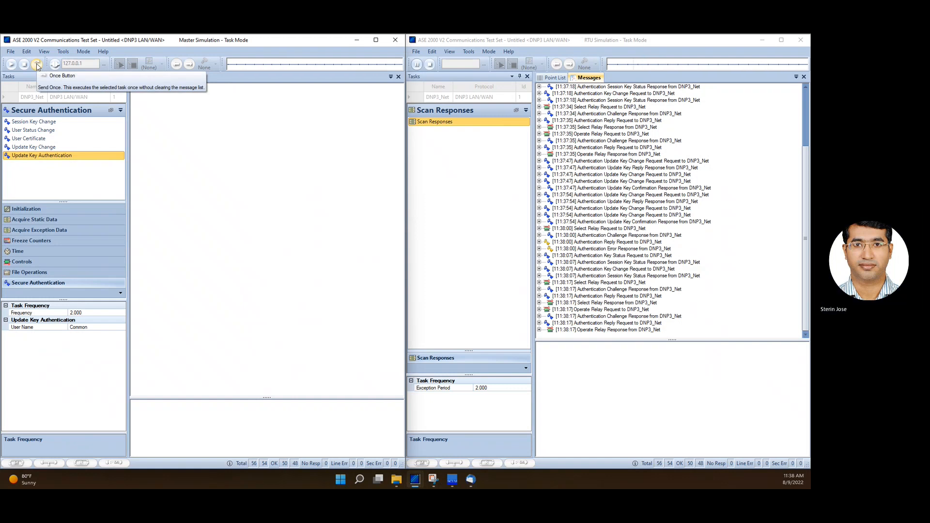
left_click(37, 65)
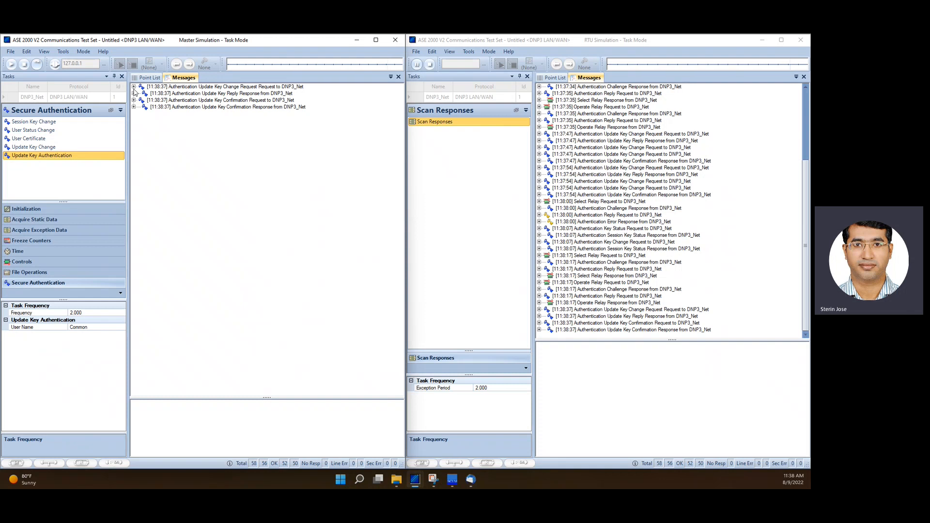
Expand the Update Key Change request and reply messages to examine their authentication object data fields
left_click(133, 87)
left_click(134, 114)
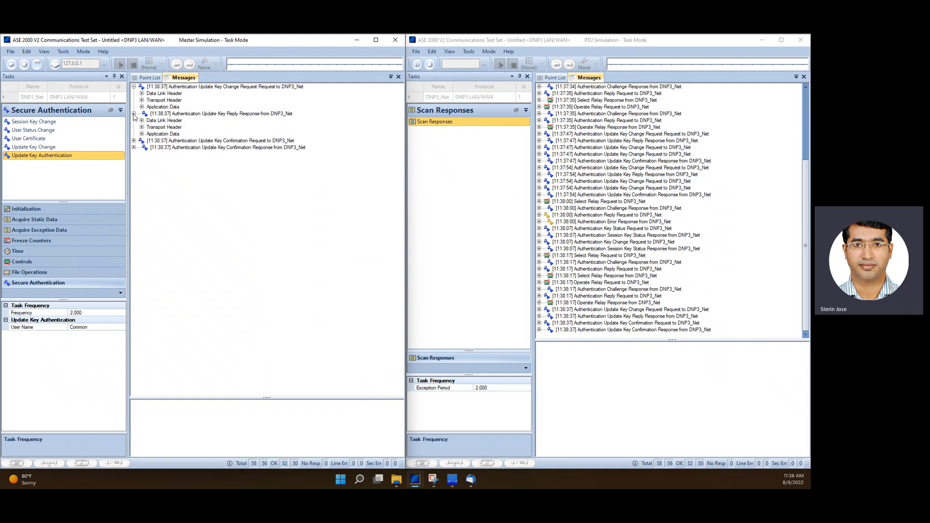
left_click(133, 141)
left_click(142, 107)
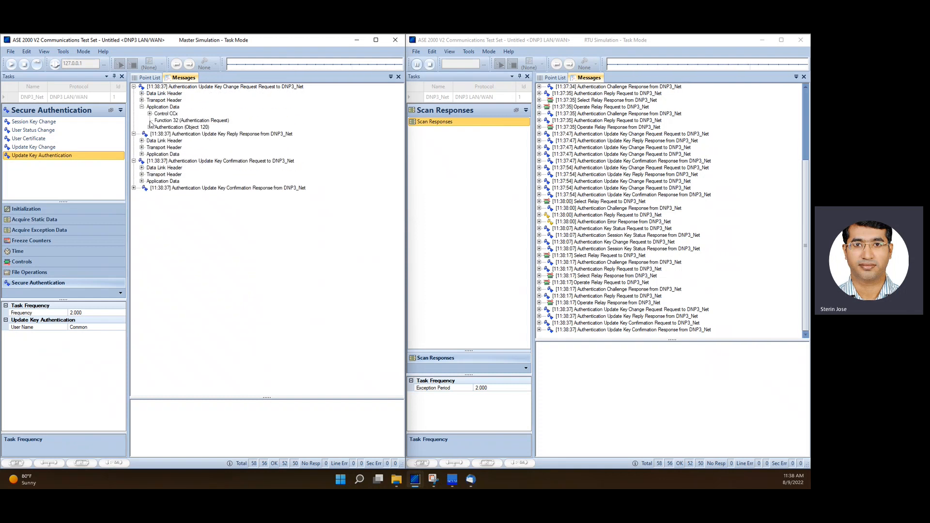
left_click(149, 126)
left_click(157, 168)
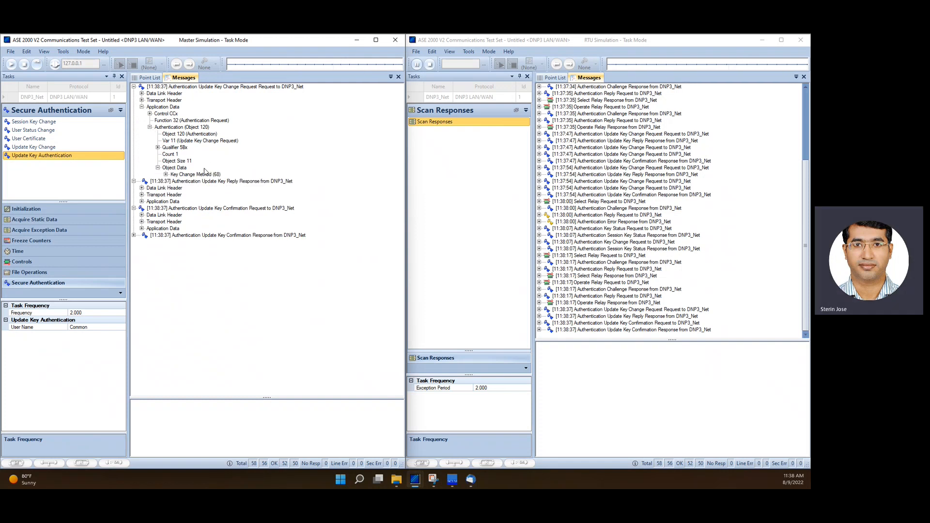
left_click(165, 174)
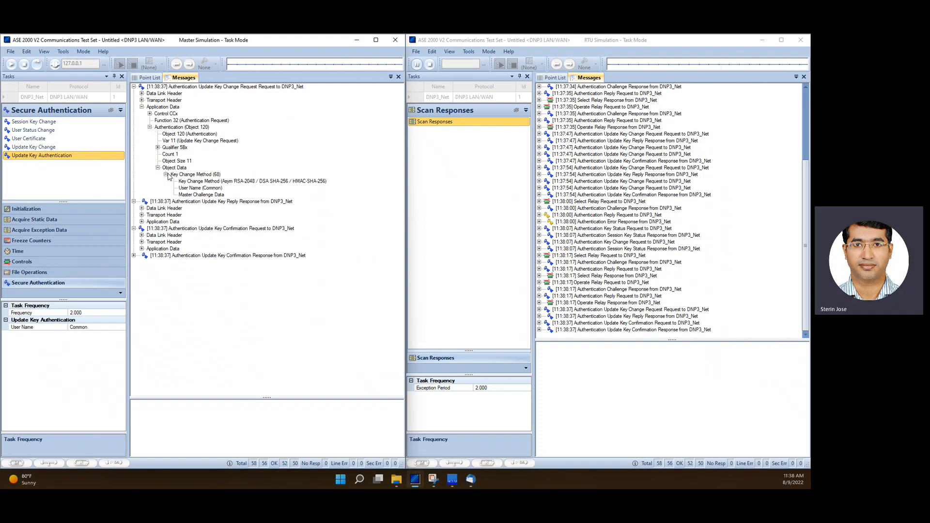
left_click(211, 183)
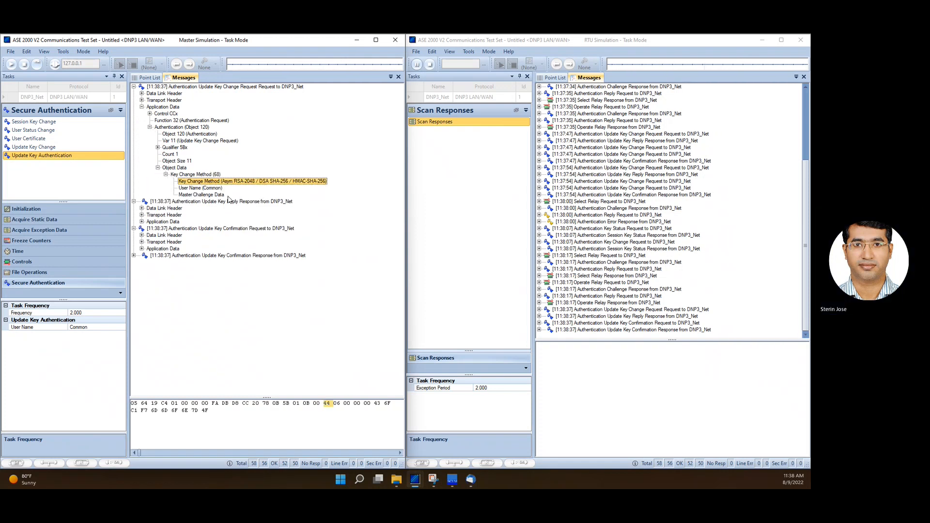
left_click(141, 222)
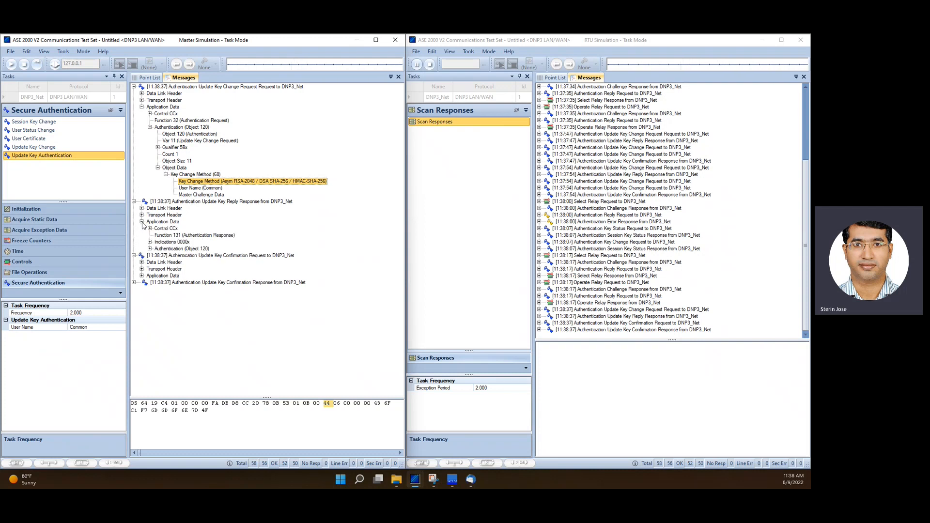
left_click(150, 248)
left_click(181, 263)
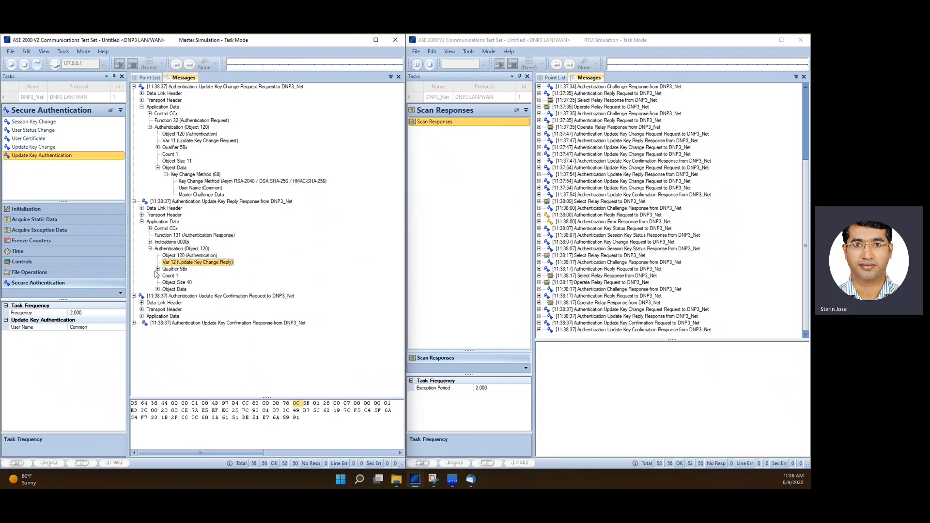
left_click(157, 289)
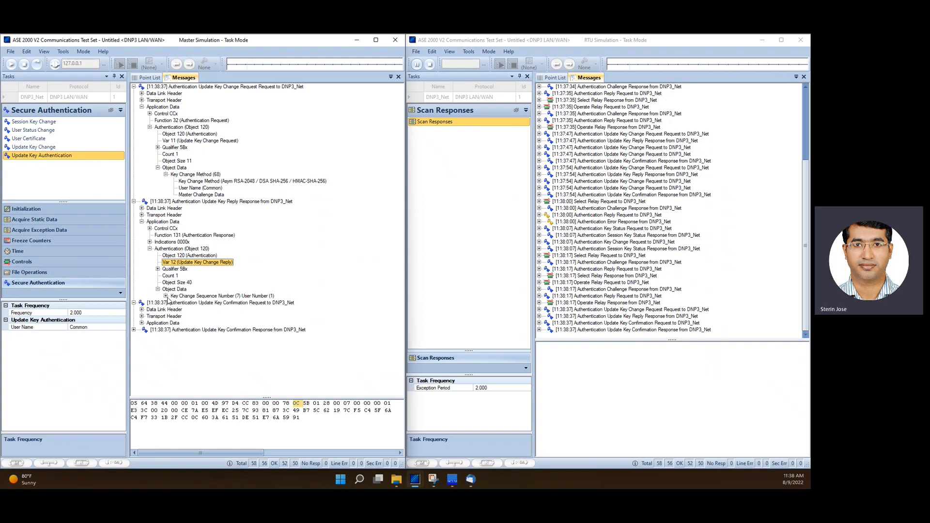
Expand the Update Key Confirmation request and response messages to examine their MAC value fields
left_click(166, 297)
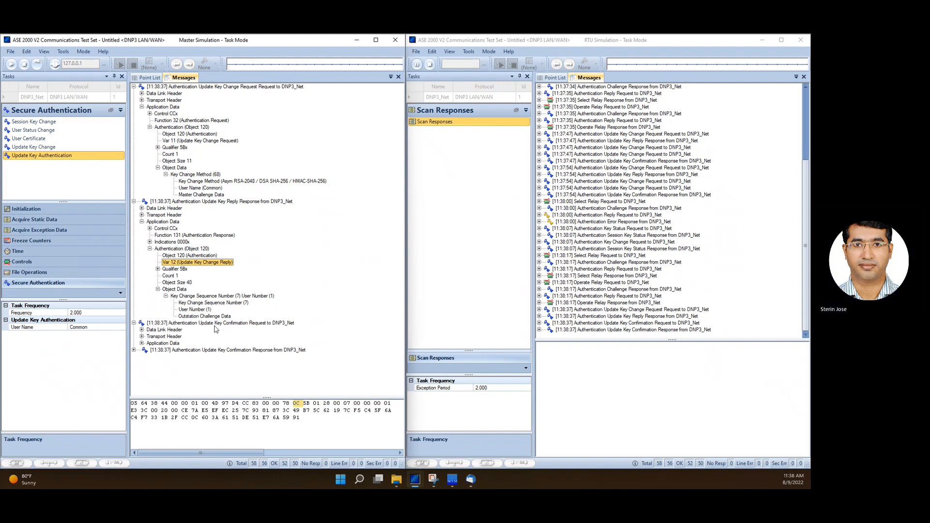
left_click(141, 343)
left_click(150, 363)
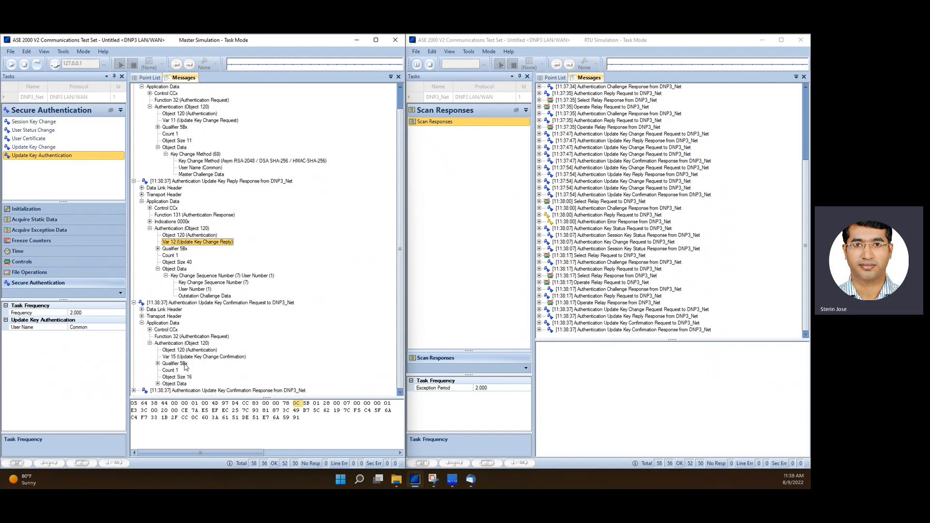
left_click(158, 384)
left_click(166, 384)
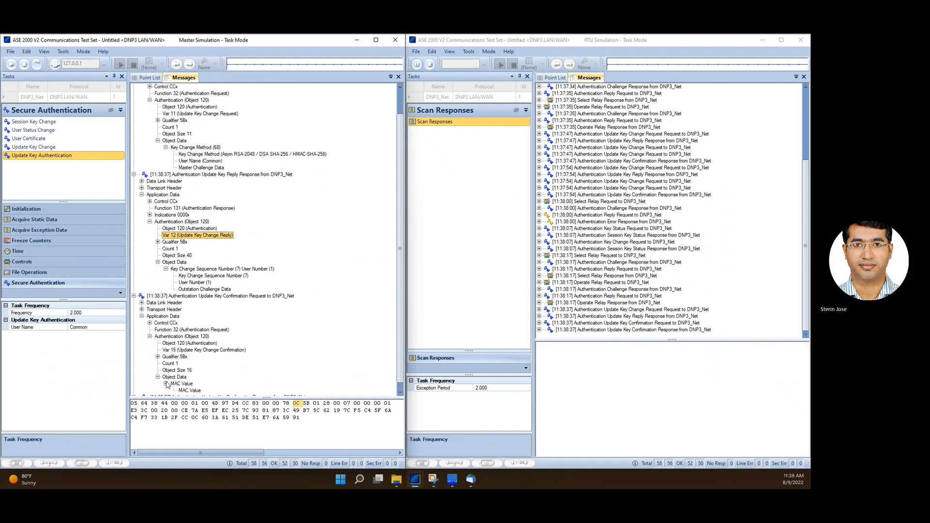
left_click(134, 391)
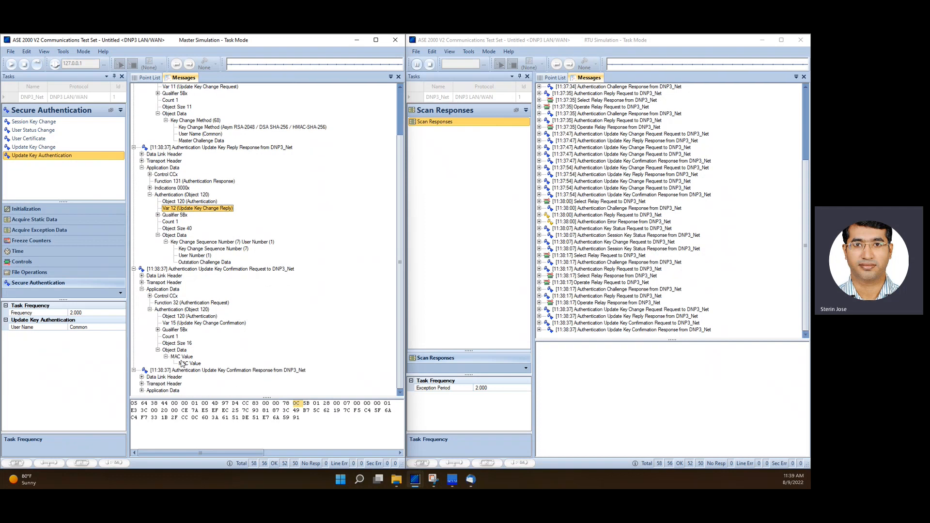
left_click(141, 391)
left_click(150, 391)
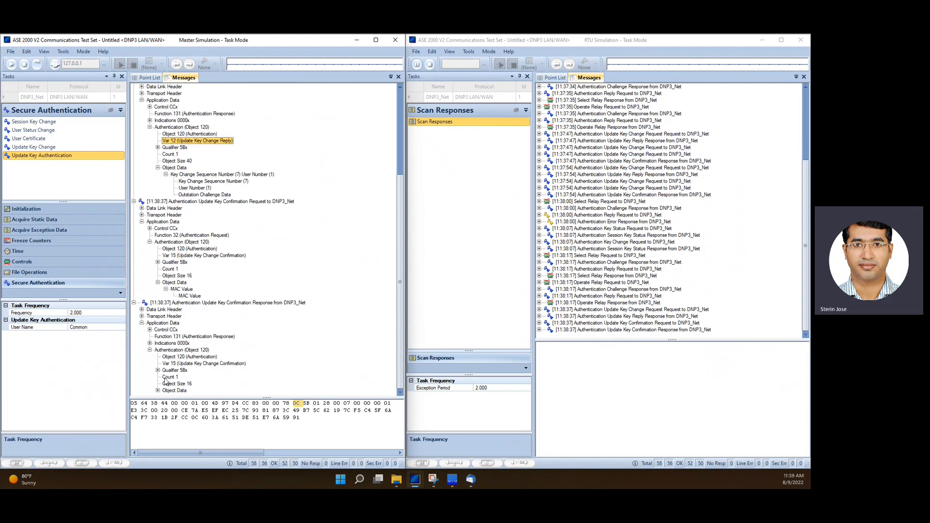
left_click(158, 390)
left_click(165, 390)
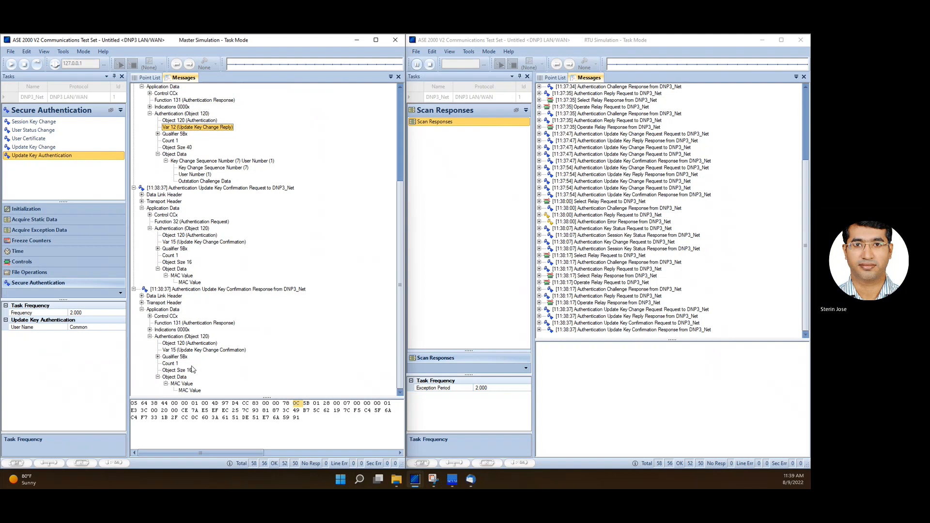
scroll(199, 239, "up", 6)
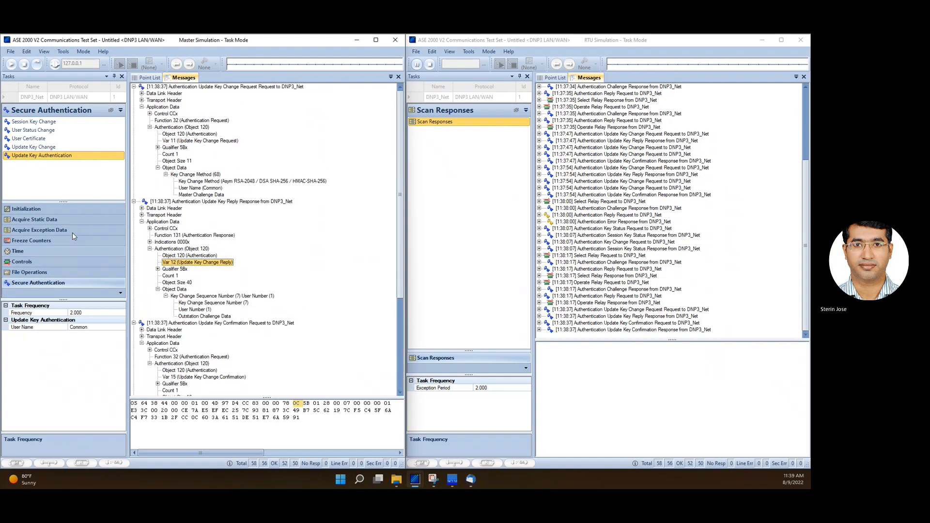
left_click(45, 125)
left_click(41, 147)
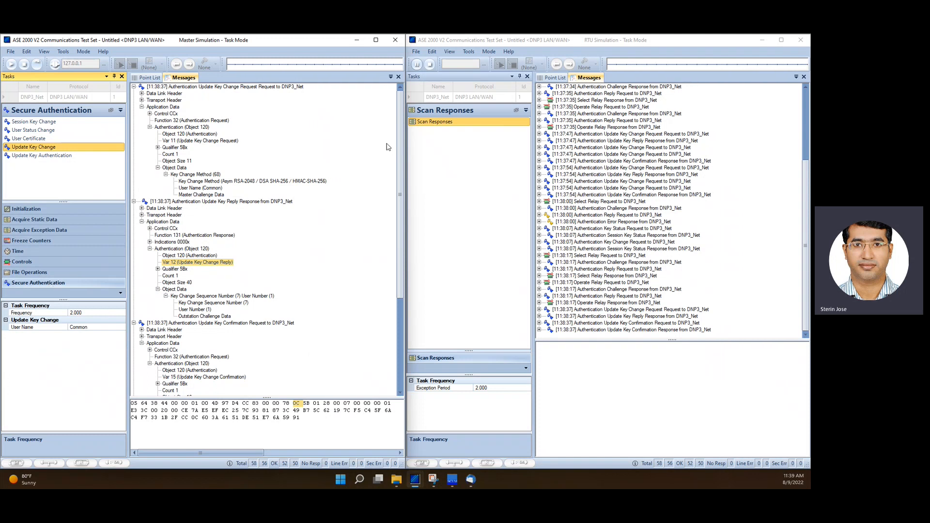
left_click(472, 52)
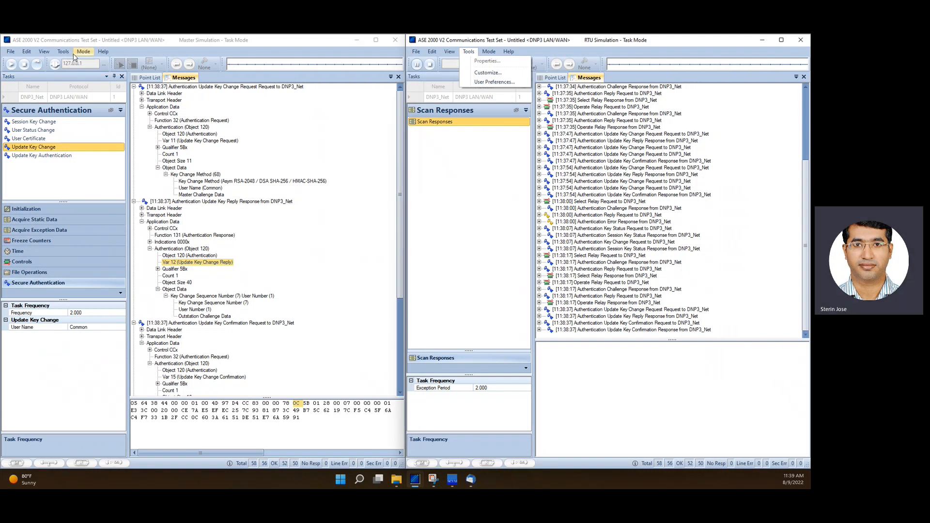
left_click(153, 55)
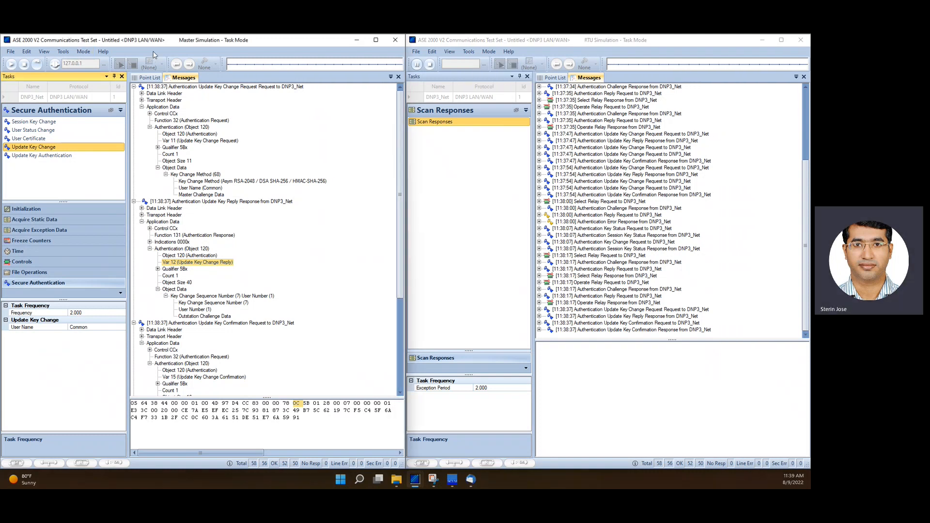
Disconnect the Master and enable Aggressive Mode in its DNP3 Secure Authentication V5 properties
left_click(54, 64)
left_click(63, 51)
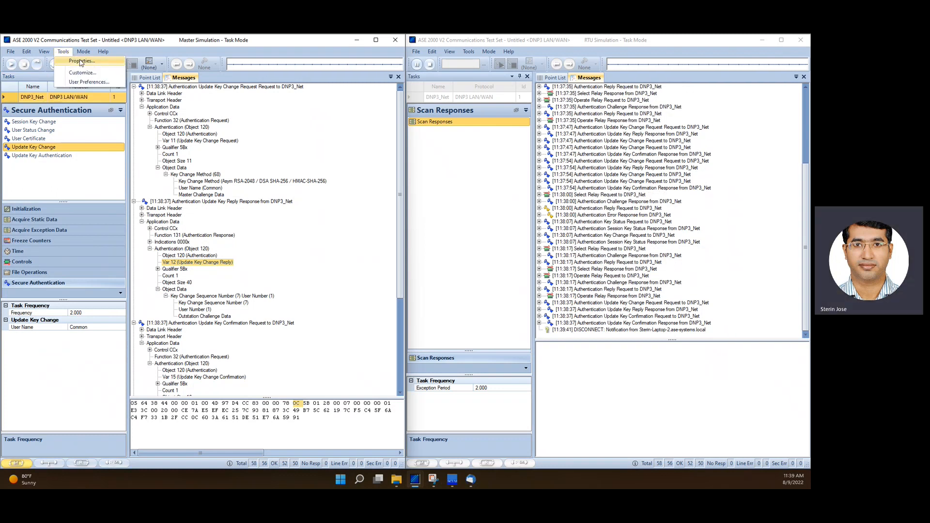
left_click(82, 62)
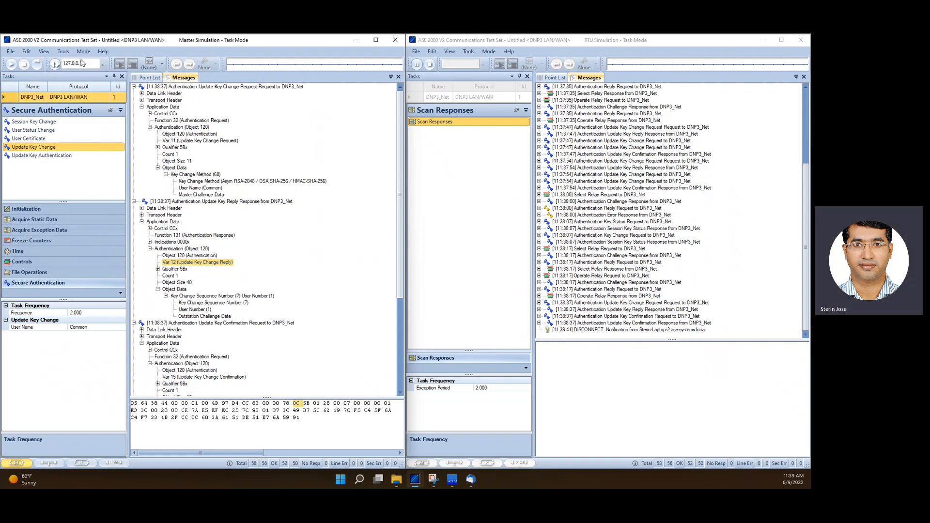
left_click(221, 149)
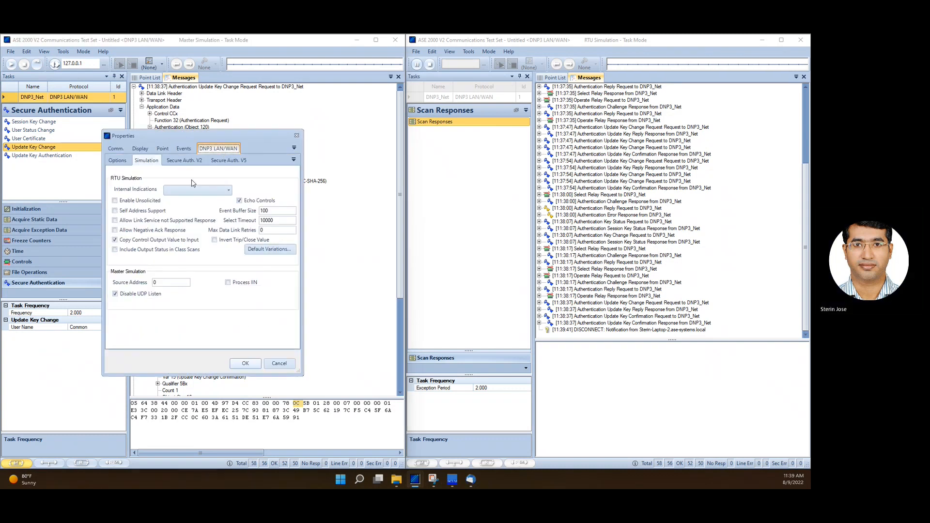
left_click(228, 160)
left_click(127, 200)
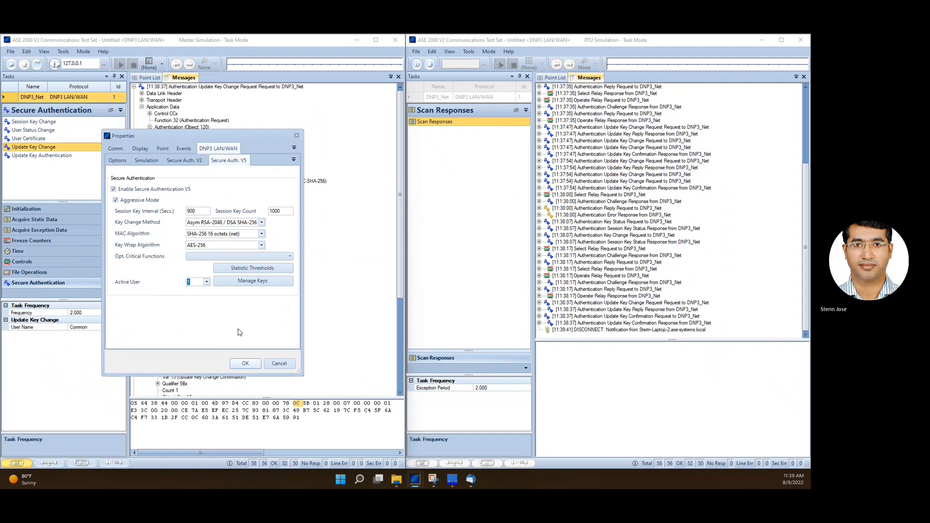
left_click(246, 364)
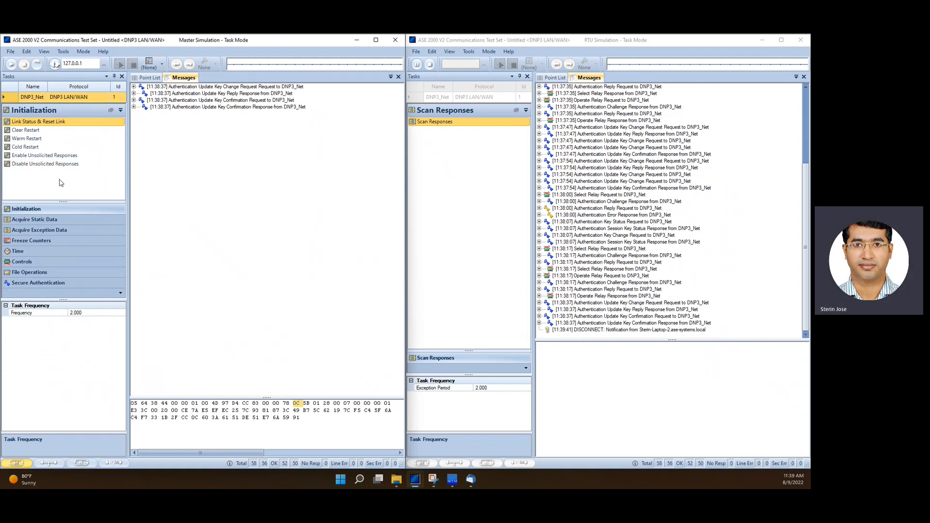
Reconnect the Master and send a Session Key Change once
left_click(55, 68)
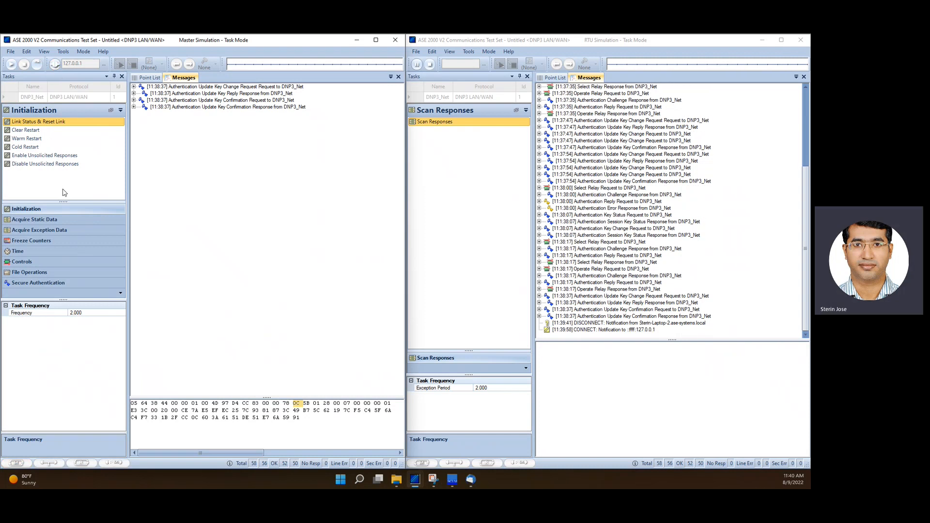
left_click(40, 283)
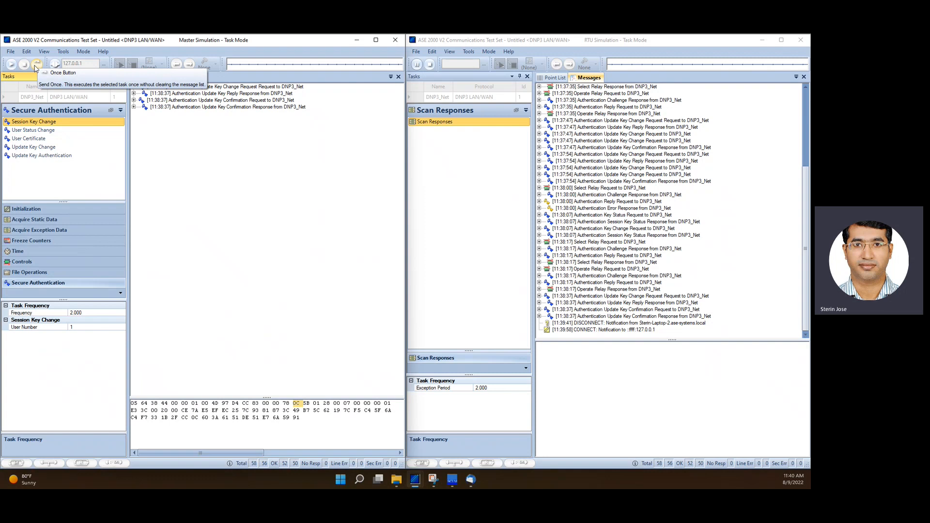
left_click(36, 67)
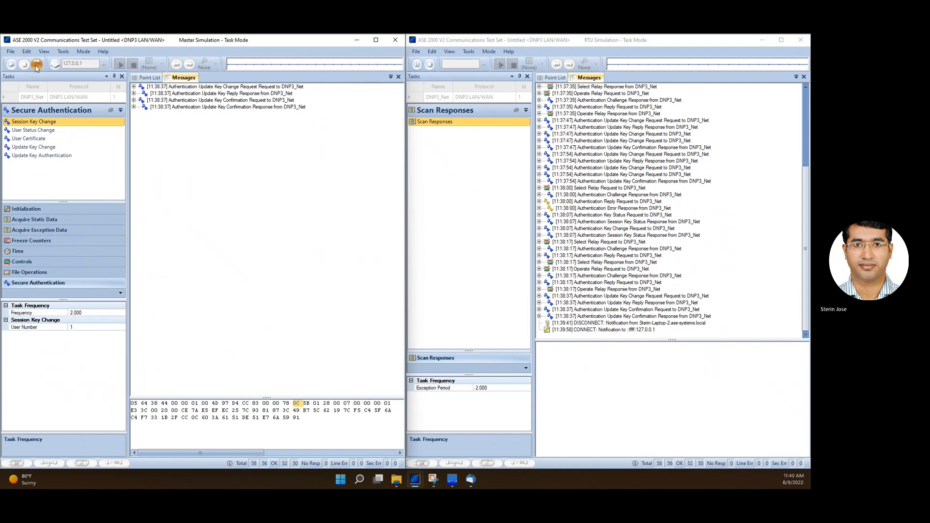
Send the SBO Relay control once from the Master and confirm the control operation
left_click(25, 261)
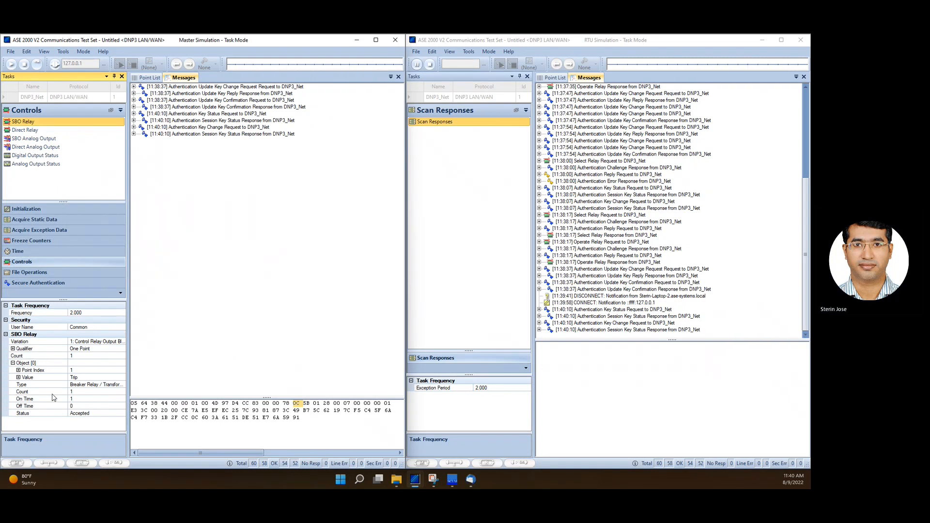
left_click(37, 64)
left_click(243, 268)
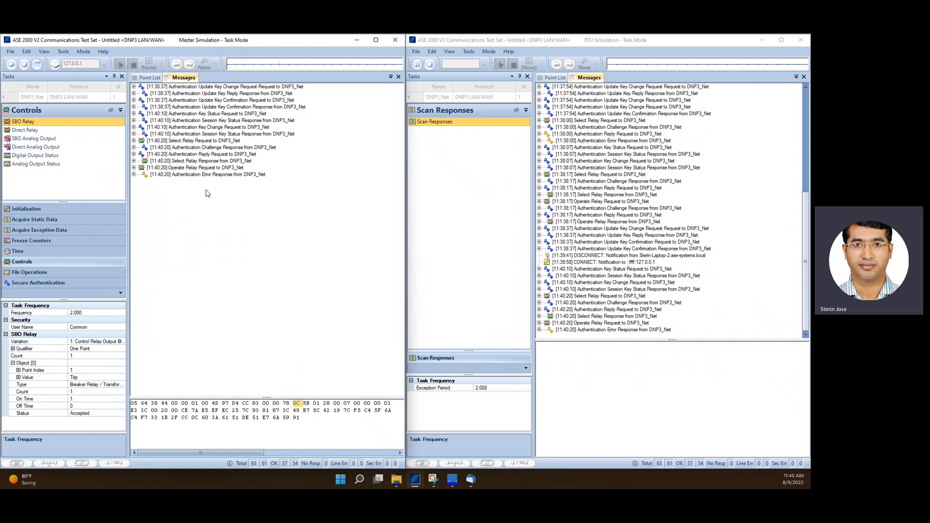
Disconnect both instances and review the RTU's DNP3 Secure Authentication V5 properties
left_click(55, 68)
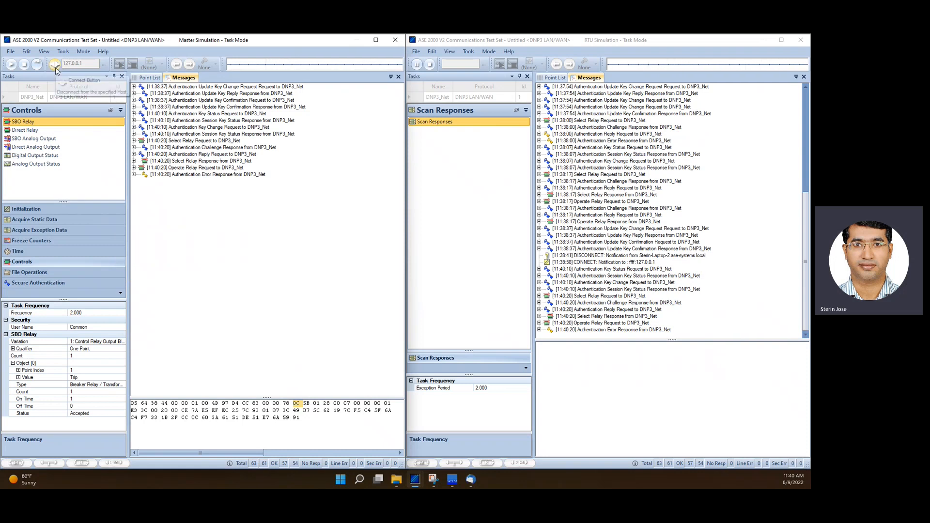
left_click(435, 65)
left_click(468, 52)
left_click(480, 62)
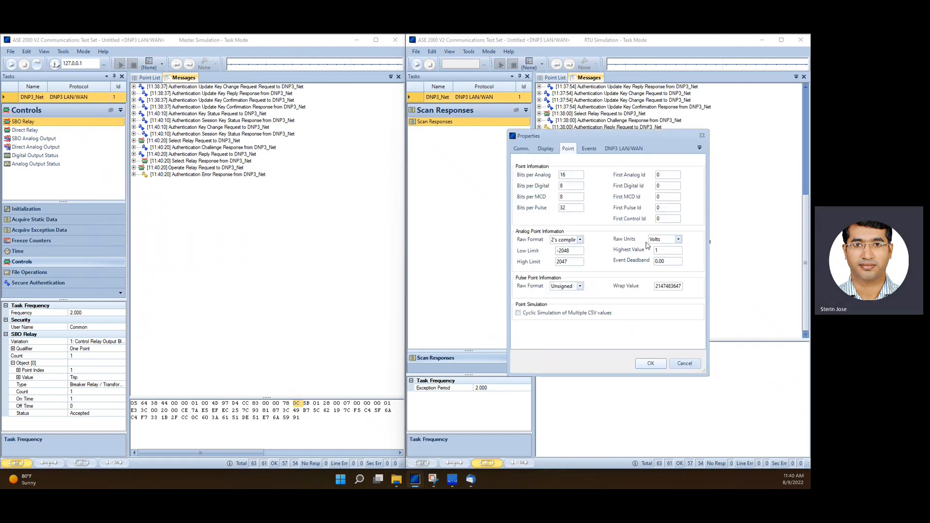
left_click(623, 148)
left_click(636, 163)
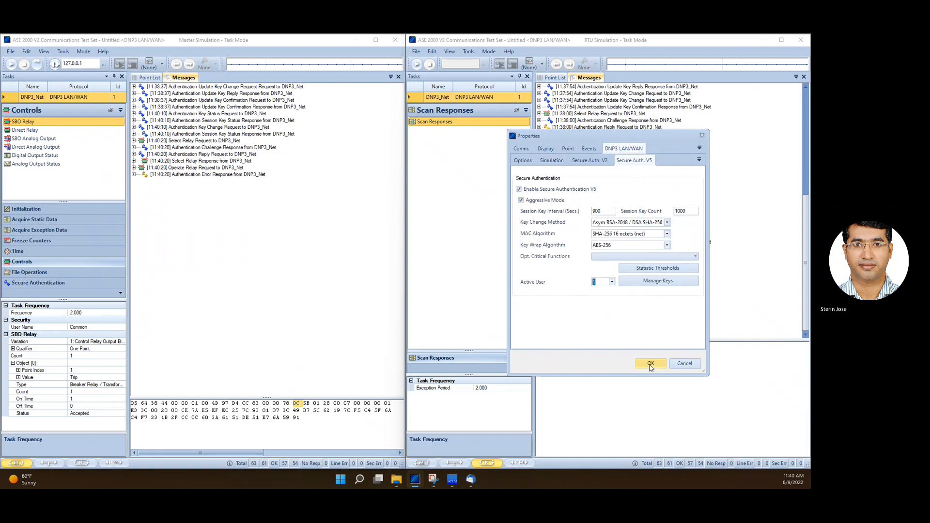
left_click(650, 364)
Clear the message lists of both instances and reconnect the RTU and the Master
left_click(643, 235)
right_click(259, 224)
left_click(283, 226)
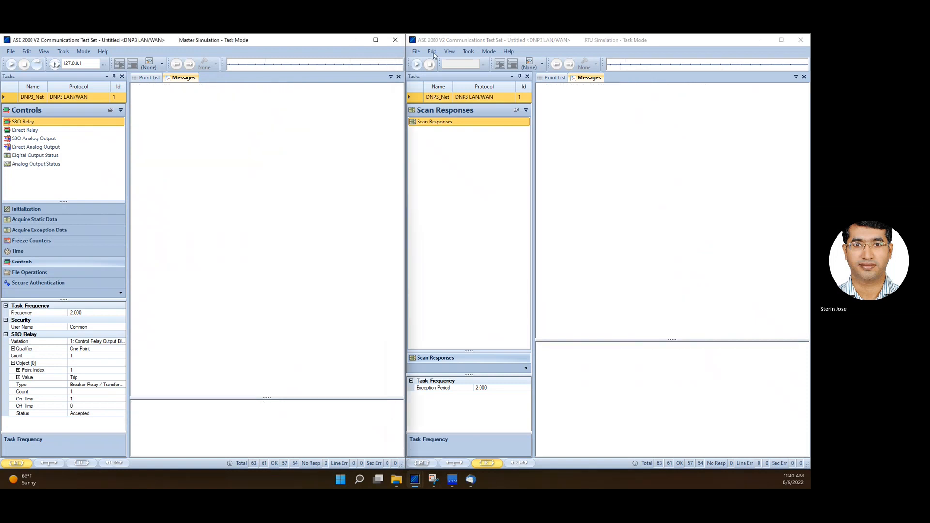
left_click(418, 64)
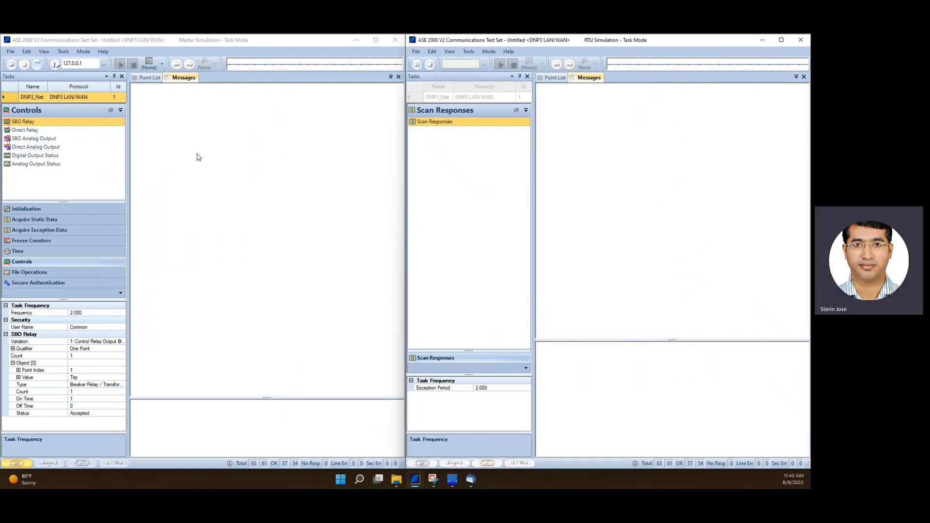
left_click(56, 67)
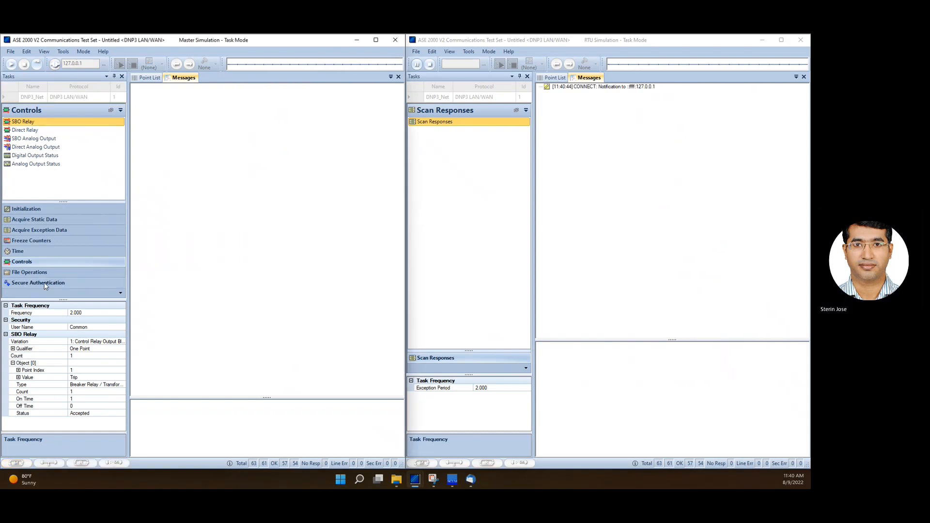
Send Link Status & Reset Link once from the Master
left_click(46, 211)
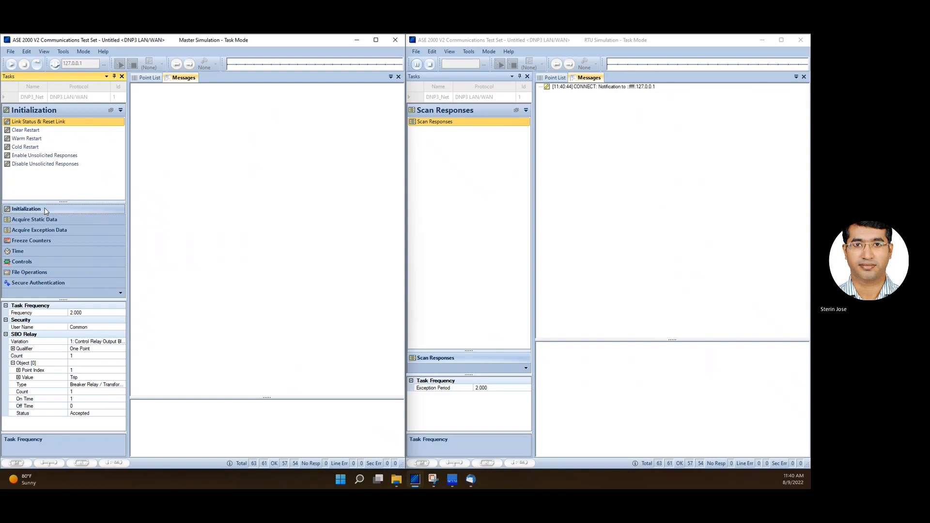
left_click(43, 121)
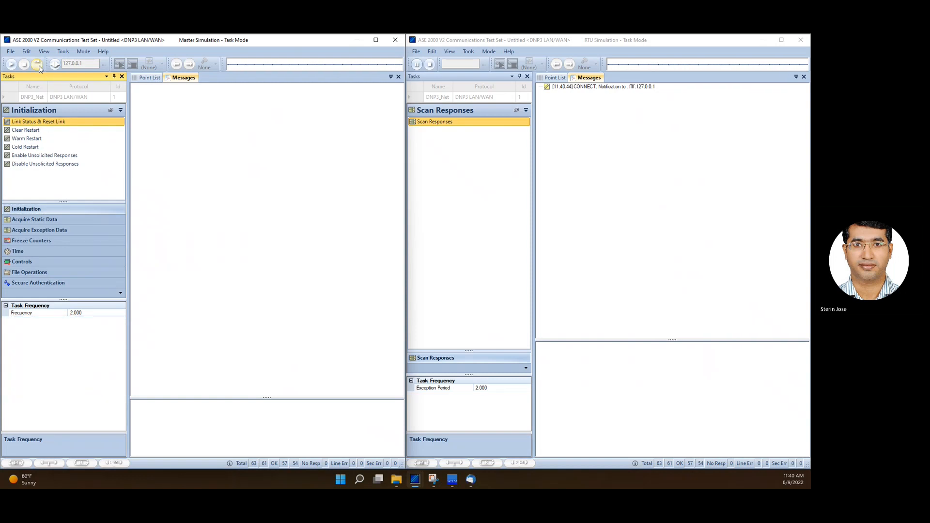
left_click(37, 65)
Send a Session Key Change once from the Master
left_click(38, 282)
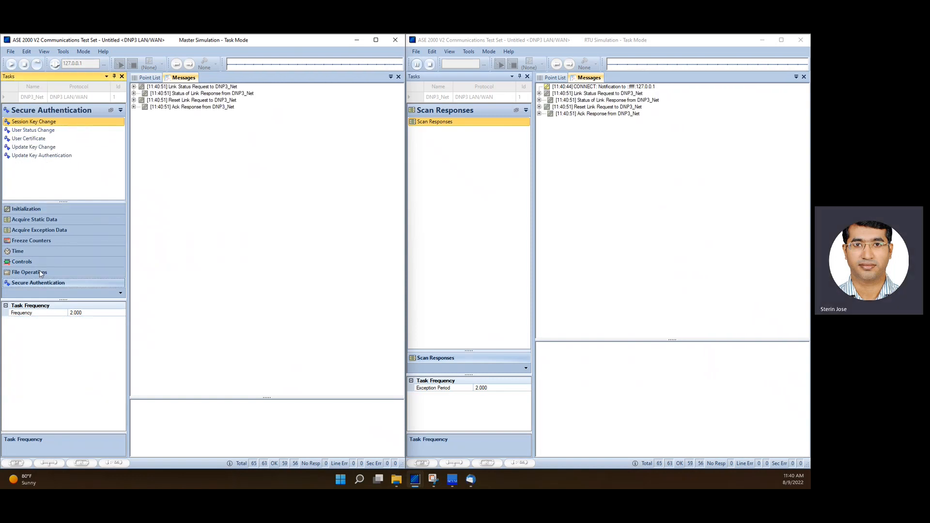
left_click(58, 122)
left_click(37, 64)
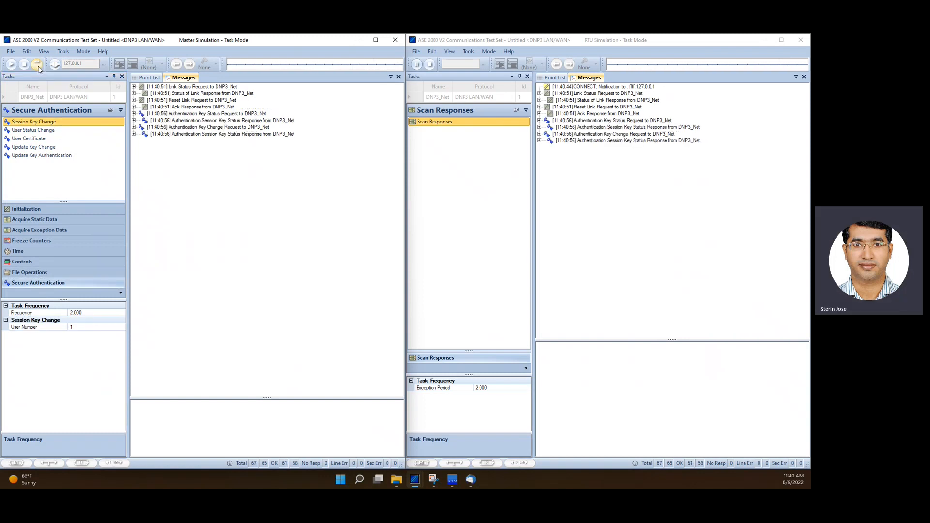
Send the SBO Relay control once and confirm the control operation
left_click(43, 260)
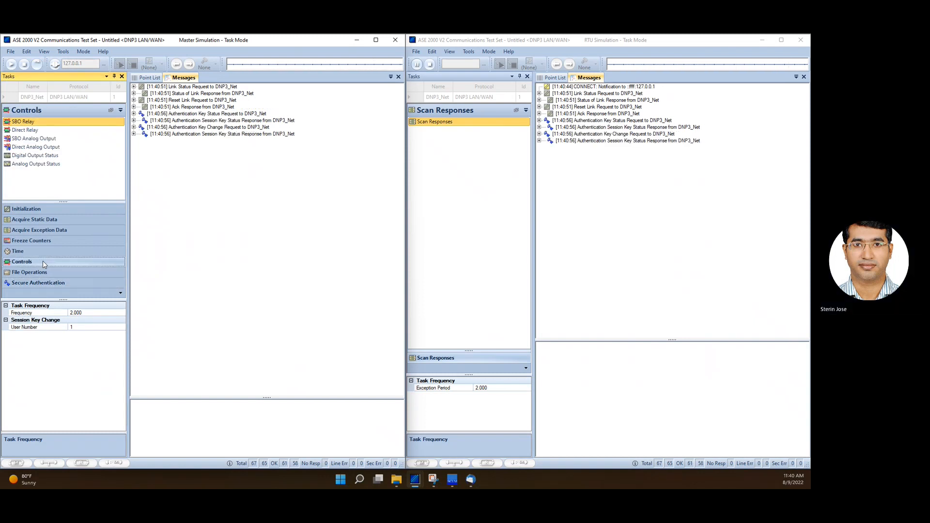
left_click(45, 120)
left_click(38, 64)
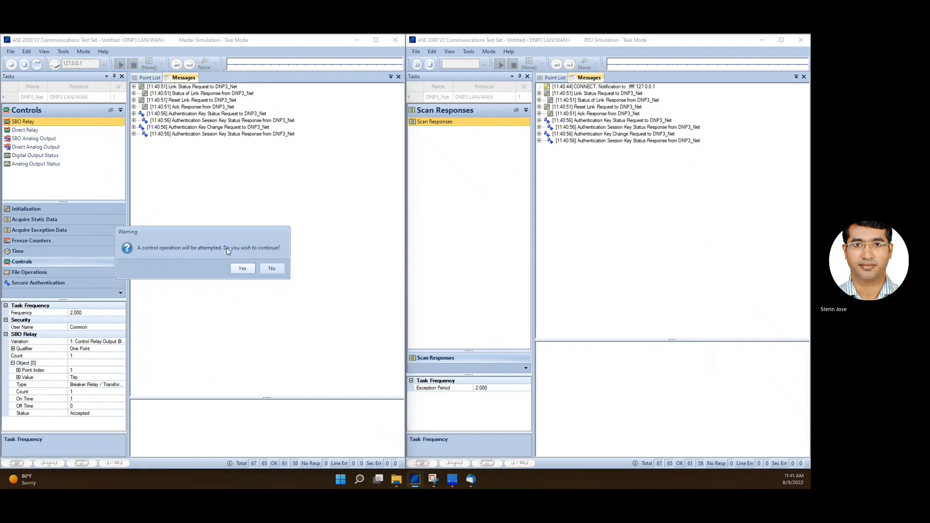
left_click(238, 268)
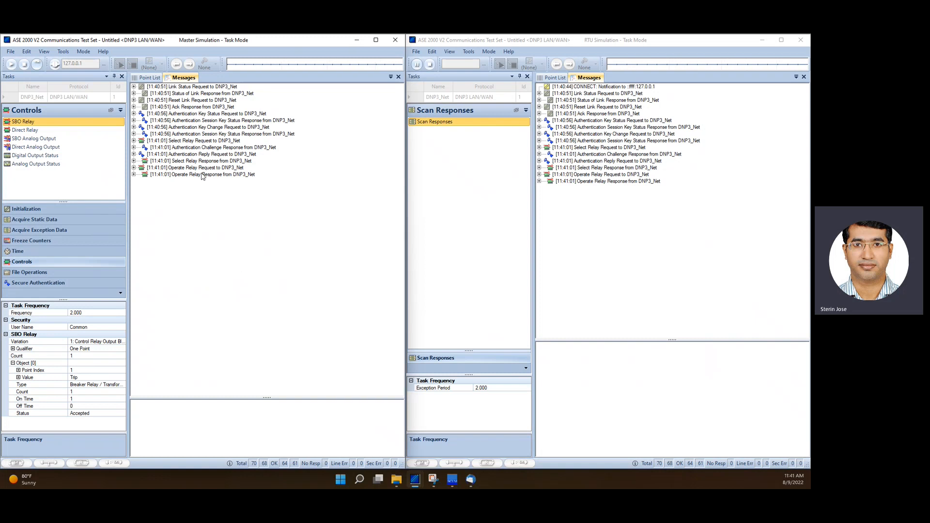
Expand the Select Relay Request and Authentication Challenge Response messages in the Master's message list to examine their details
left_click(134, 141)
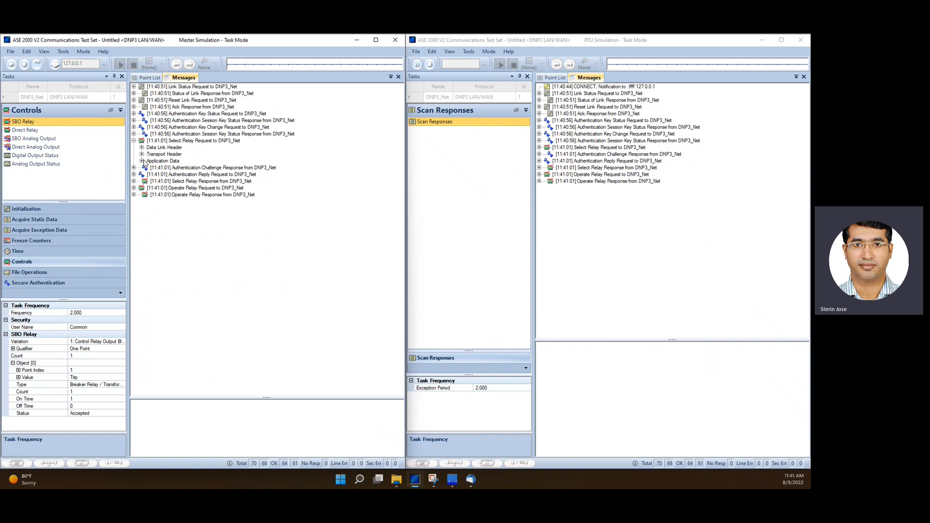
left_click(142, 161)
left_click(150, 181)
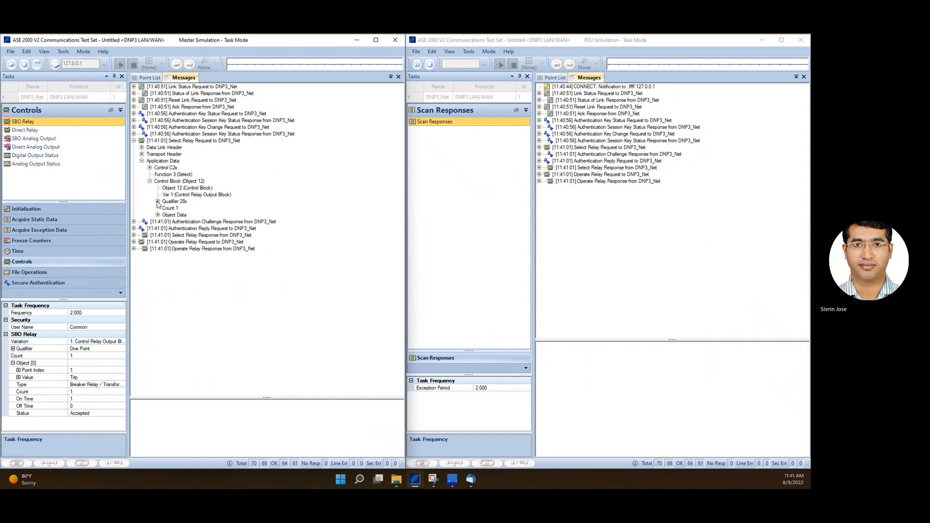
left_click(134, 221)
left_click(142, 242)
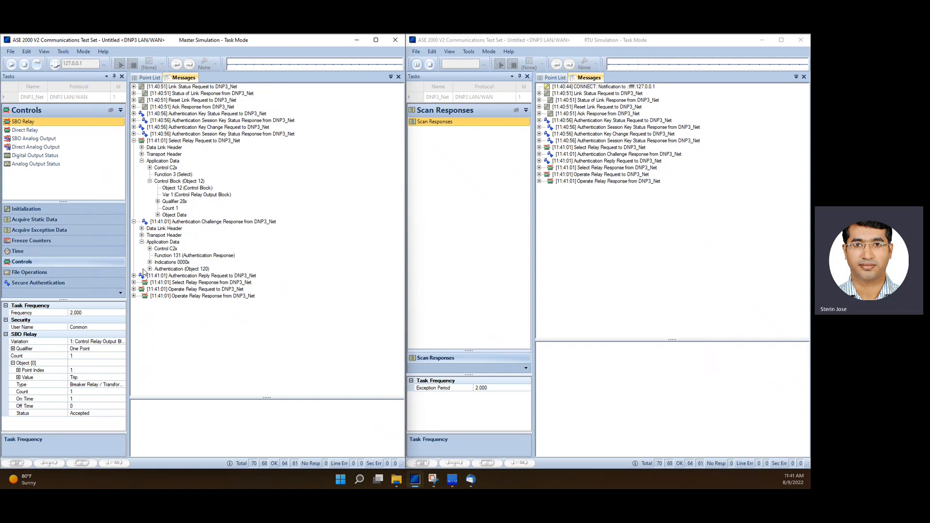
left_click(150, 269)
left_click(157, 309)
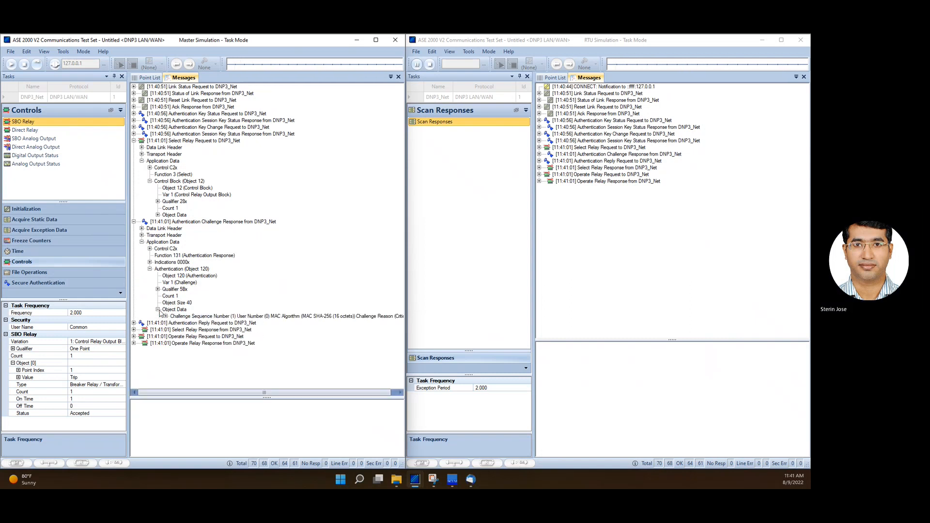
left_click(162, 317)
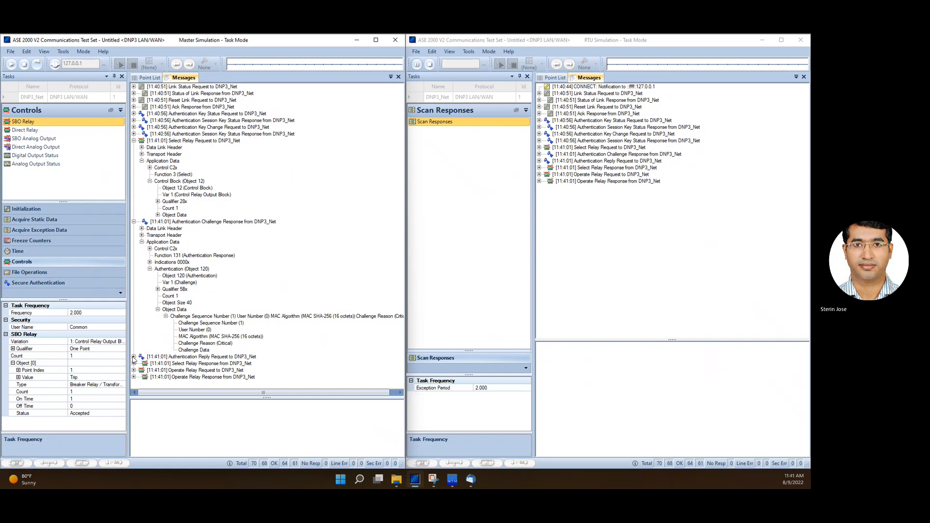
Expand the Authentication Reply Request message down to its authentication object data to inspect it
left_click(134, 357)
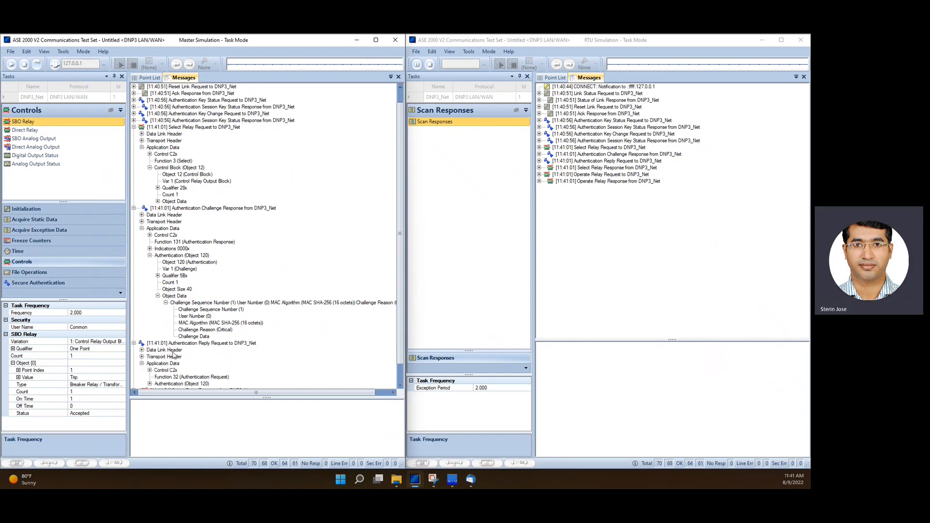
scroll(173, 355, "down", 1)
left_click(151, 364)
scroll(167, 359, "down", 1)
left_click(157, 363)
scroll(180, 358, "down", 1)
left_click(165, 364)
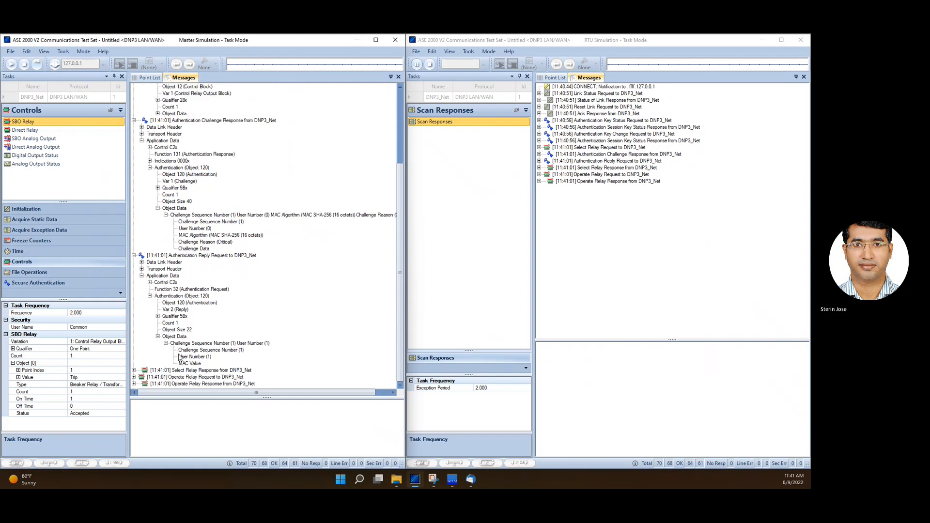
Expand the Operate Relay Request message to inspect its Message Authentication Code object and MAC value
left_click(134, 377)
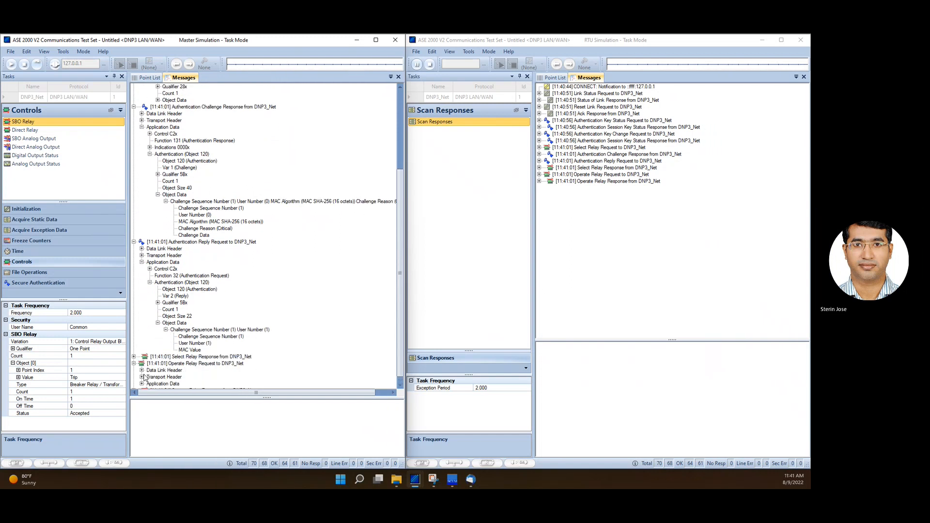
left_click(142, 377)
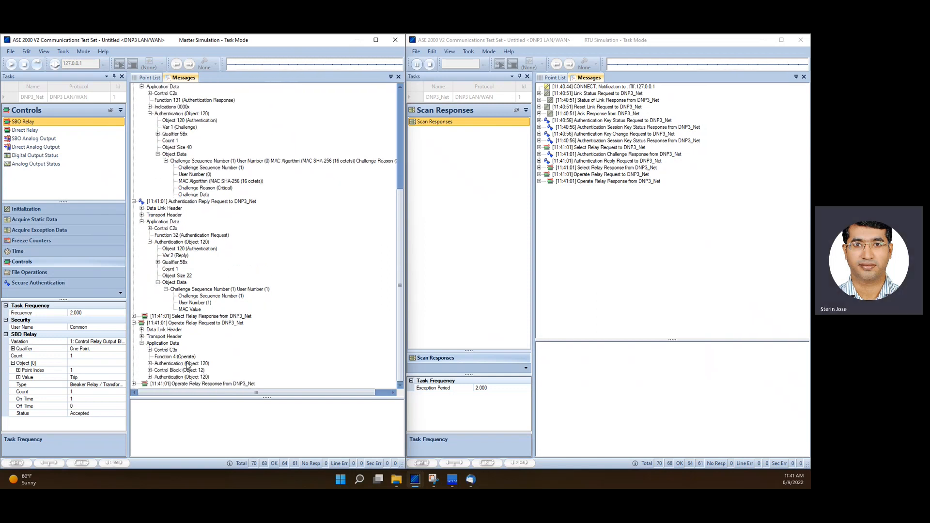
left_click(149, 377)
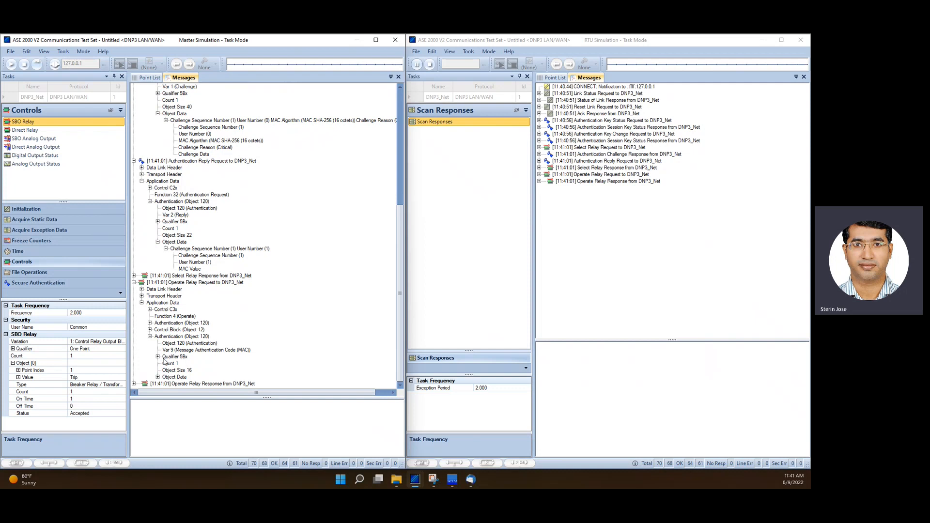
left_click(157, 377)
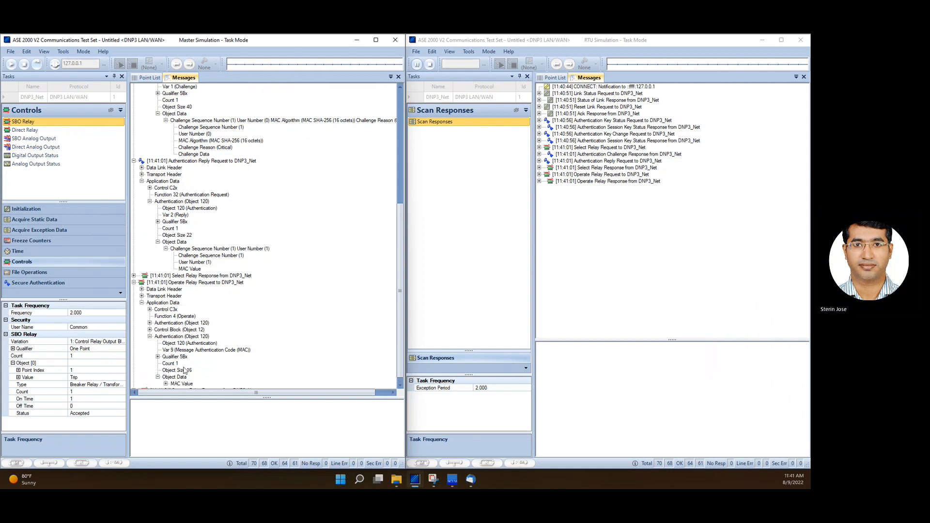
left_click(166, 377)
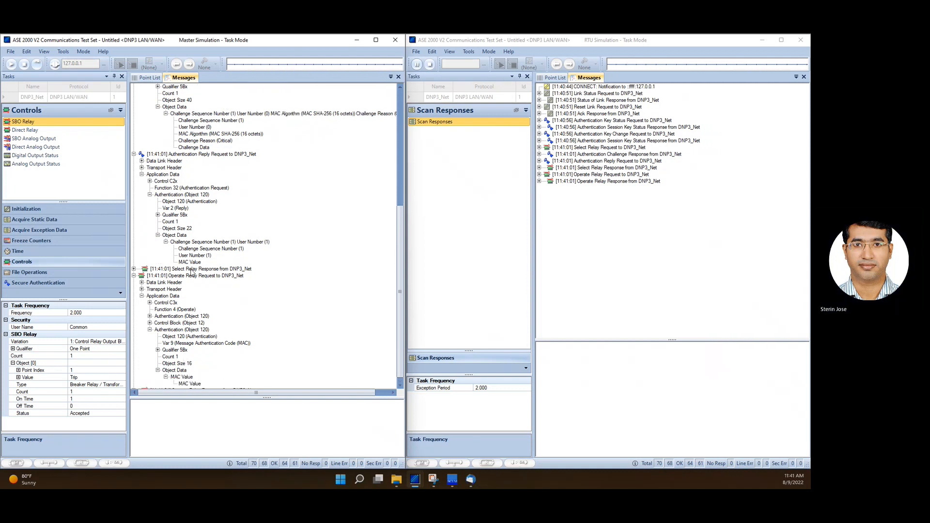
scroll(197, 318, "down", 1)
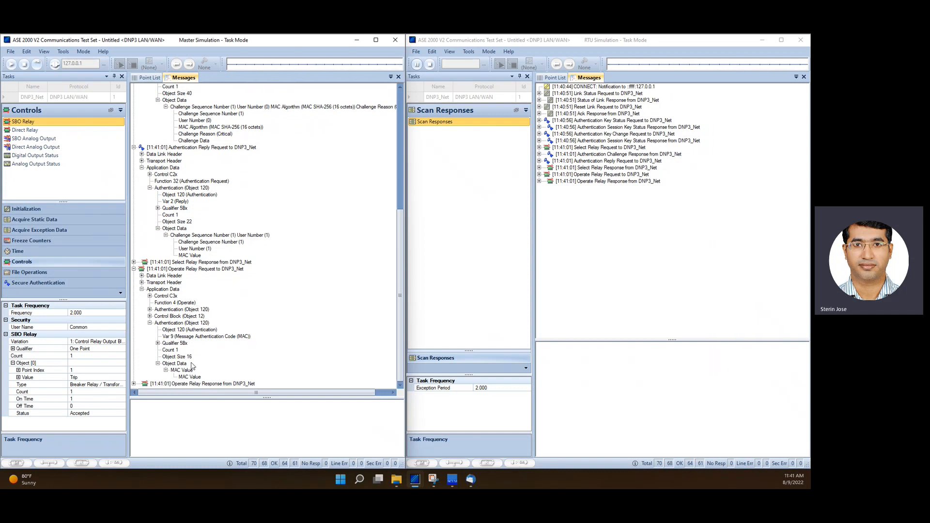
Expand the Operate Relay Response message's control block details, then switch to the RTU Simulation instance
left_click(134, 383)
left_click(141, 384)
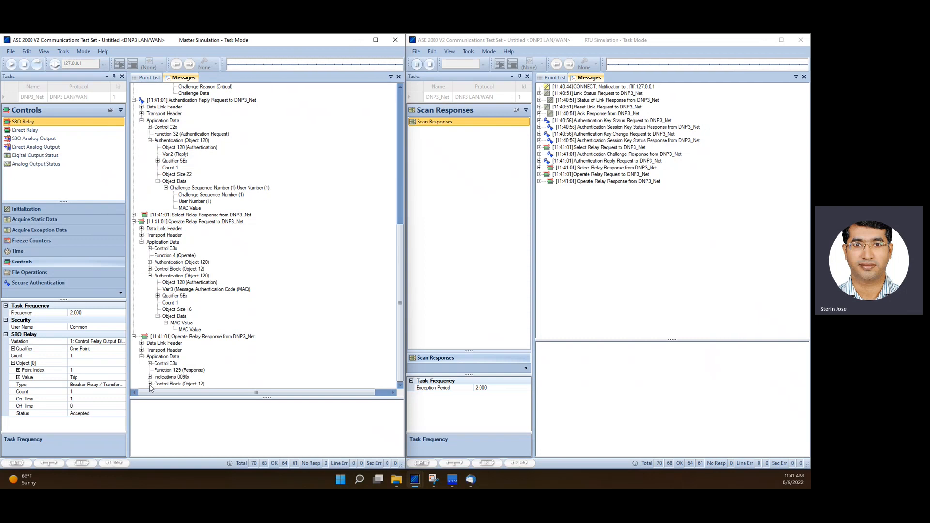
left_click(150, 383)
left_click(158, 384)
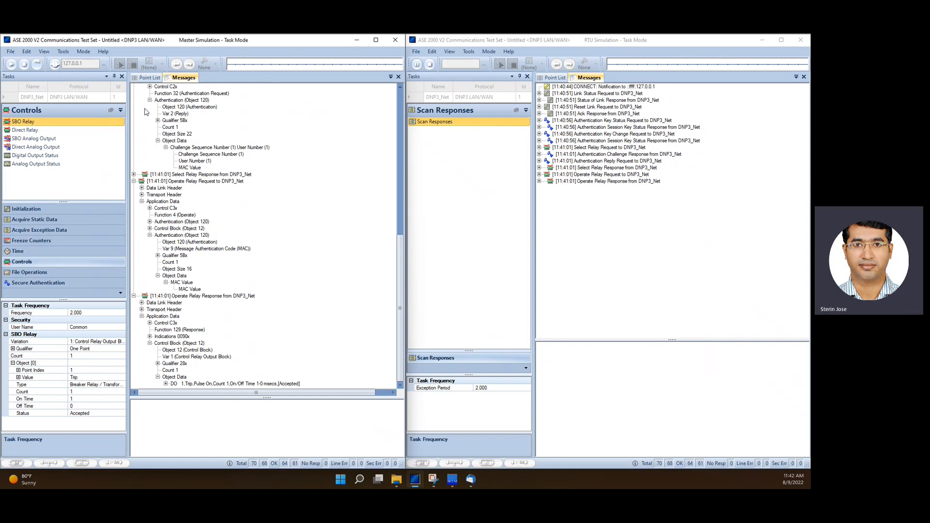
left_click(542, 49)
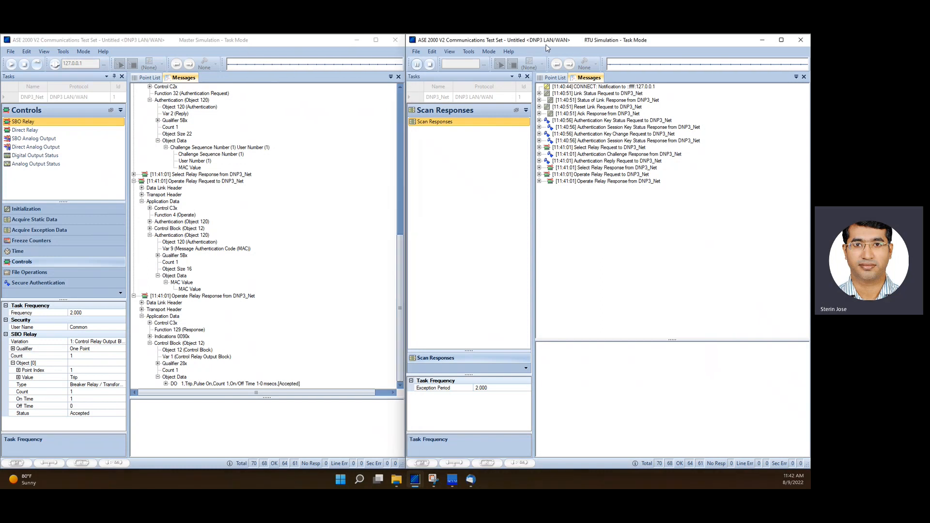